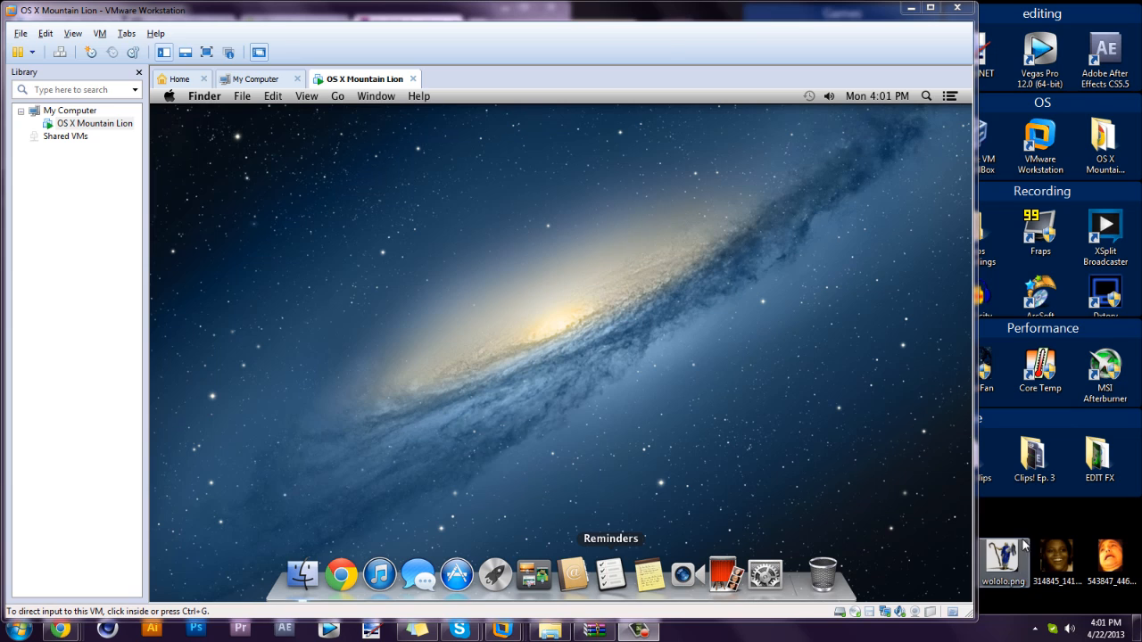
Capture input in the Mac guest and open System Preferences from the Dock.
click(675, 454)
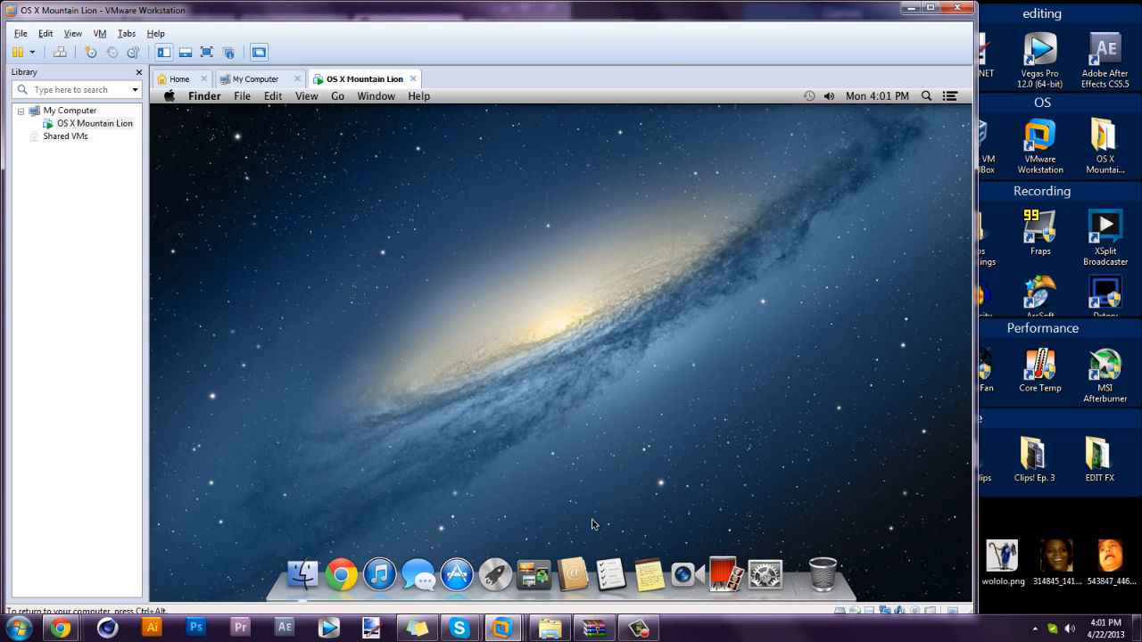
click(764, 574)
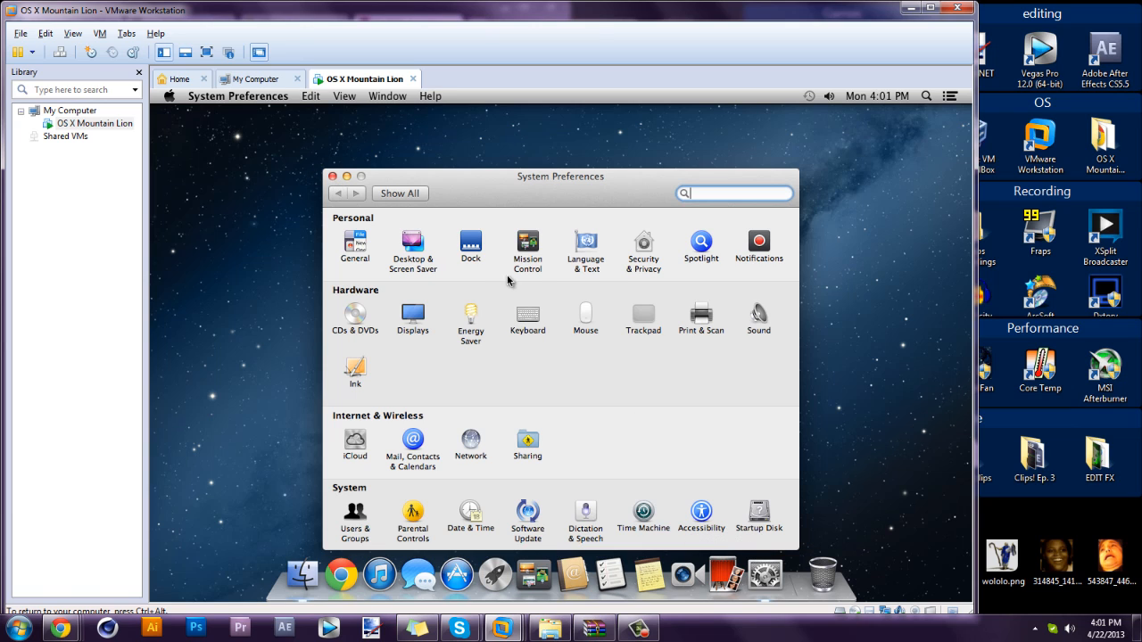
In Displays, choose Scaled and try the 1600 × 900 and 1152 × 720 resolutions.
click(422, 326)
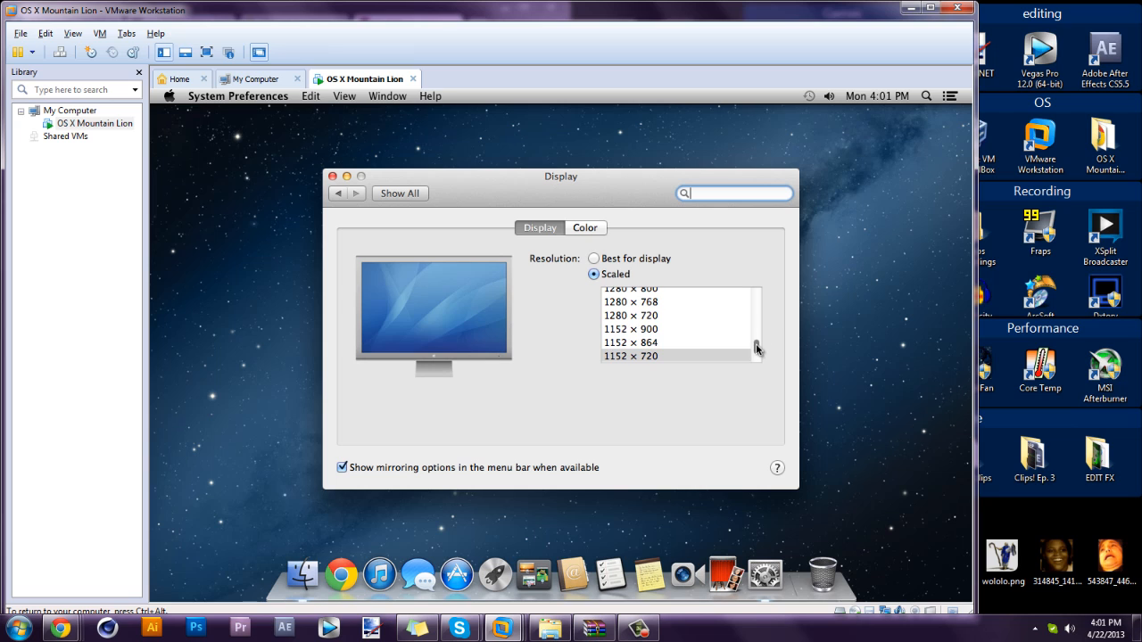
drag(755, 347, 749, 299)
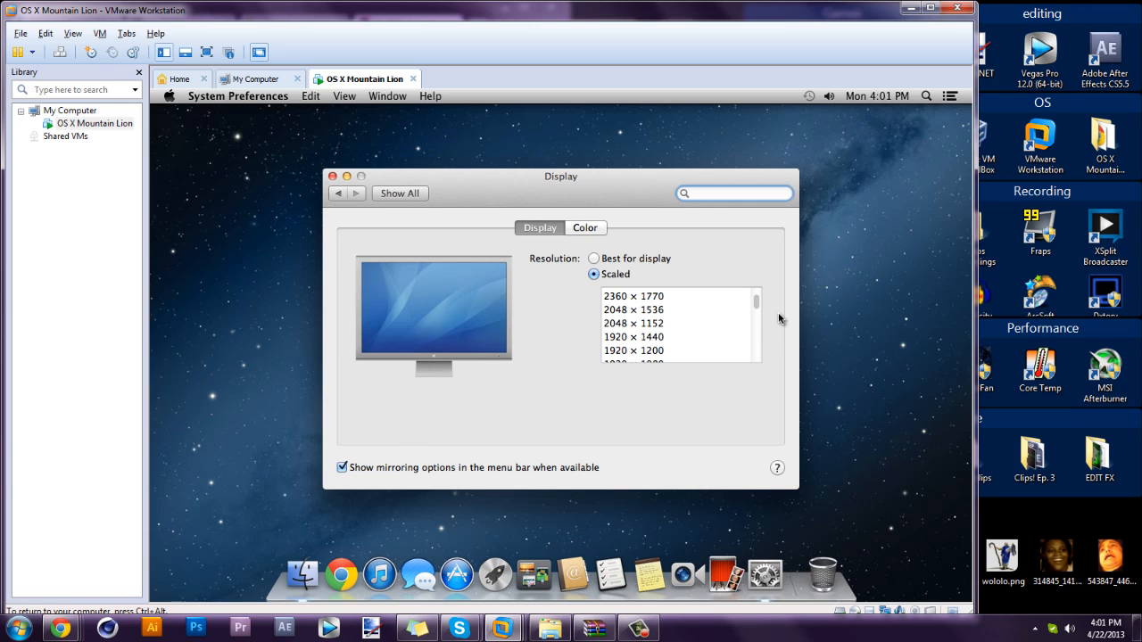
drag(756, 301, 757, 311)
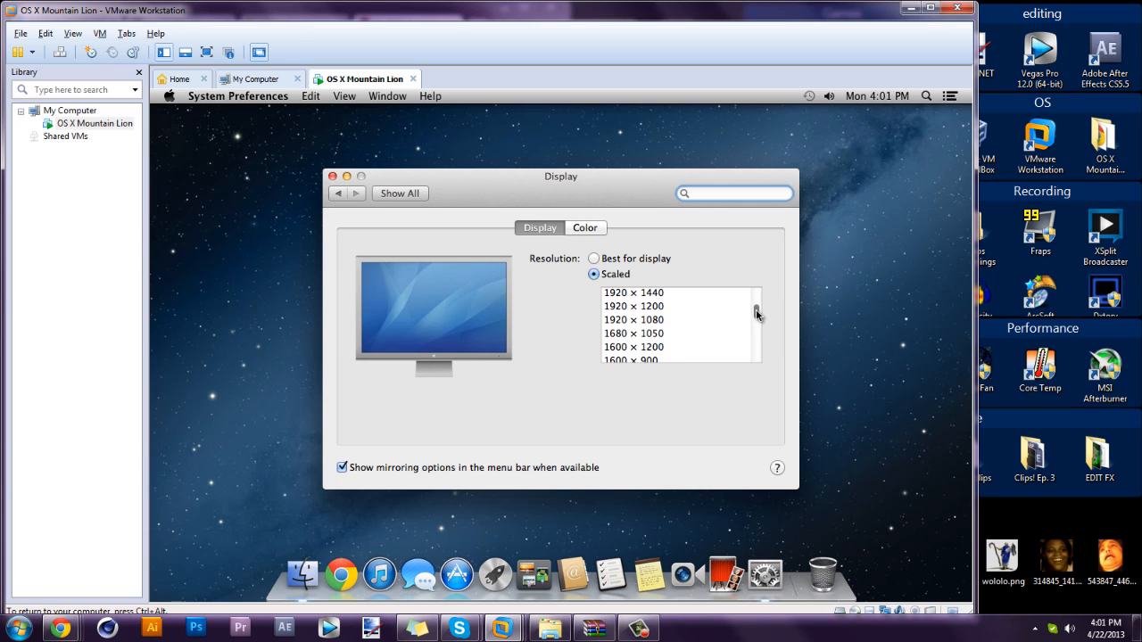
click(635, 359)
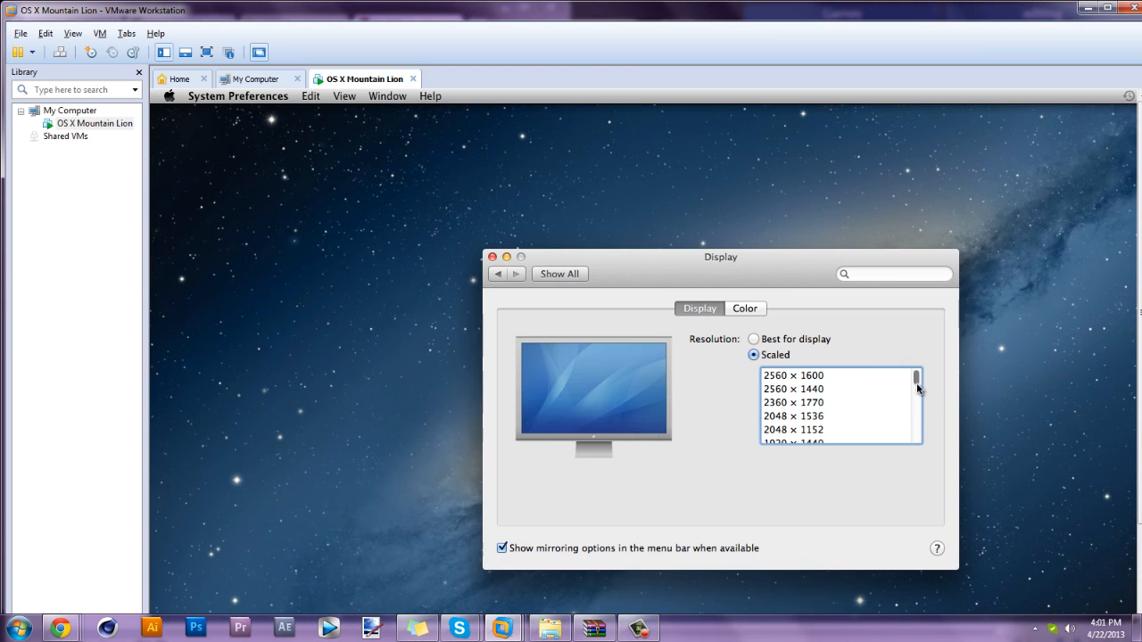
drag(917, 384, 914, 437)
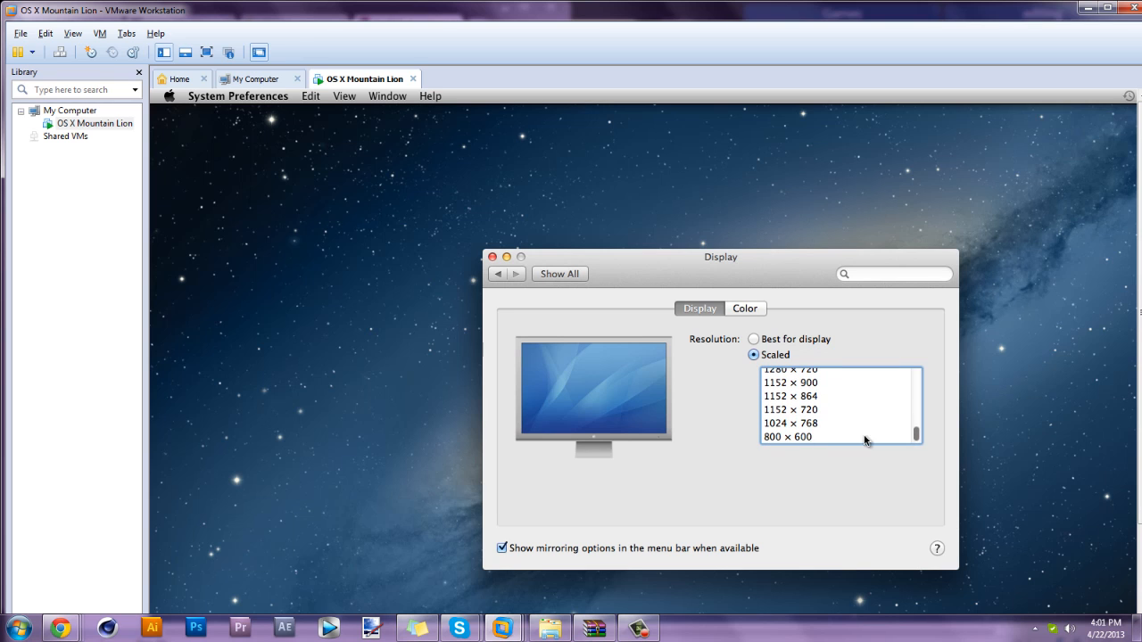
click(802, 409)
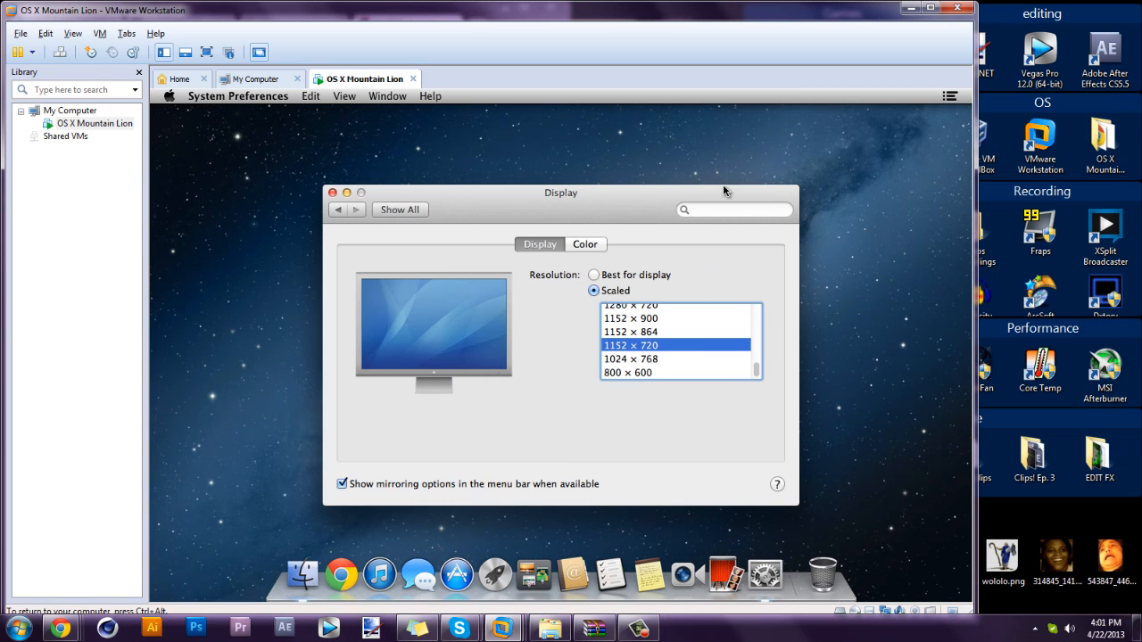
Try 1024 × 768, then settle on 1152 × 720 and widen the VMware window to fit.
click(648, 360)
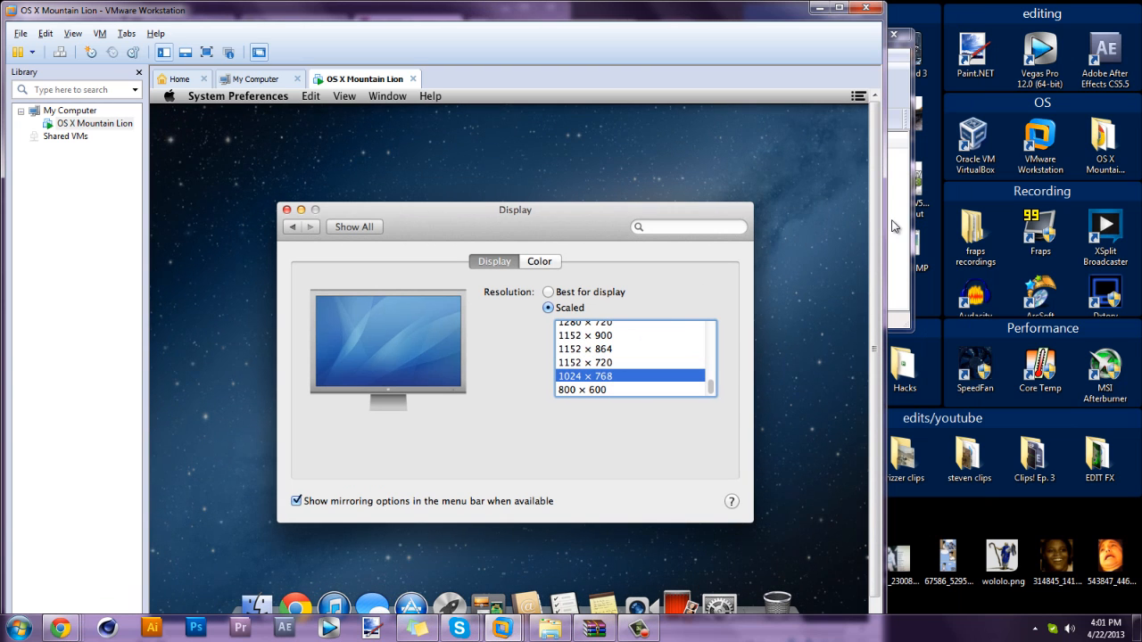
drag(887, 217, 1064, 189)
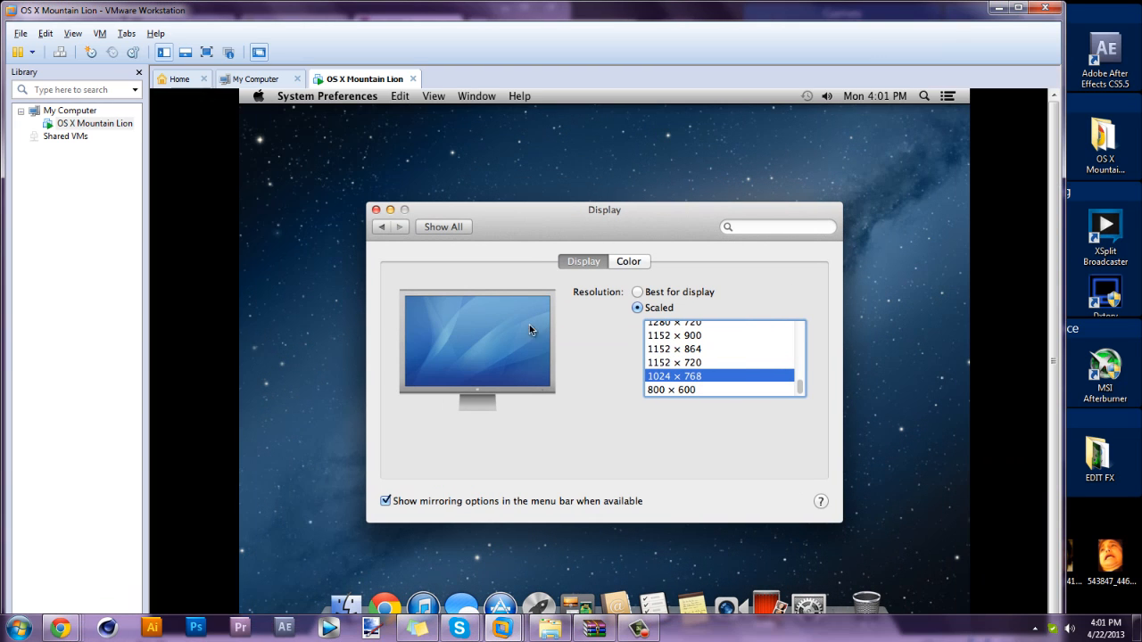
click(656, 362)
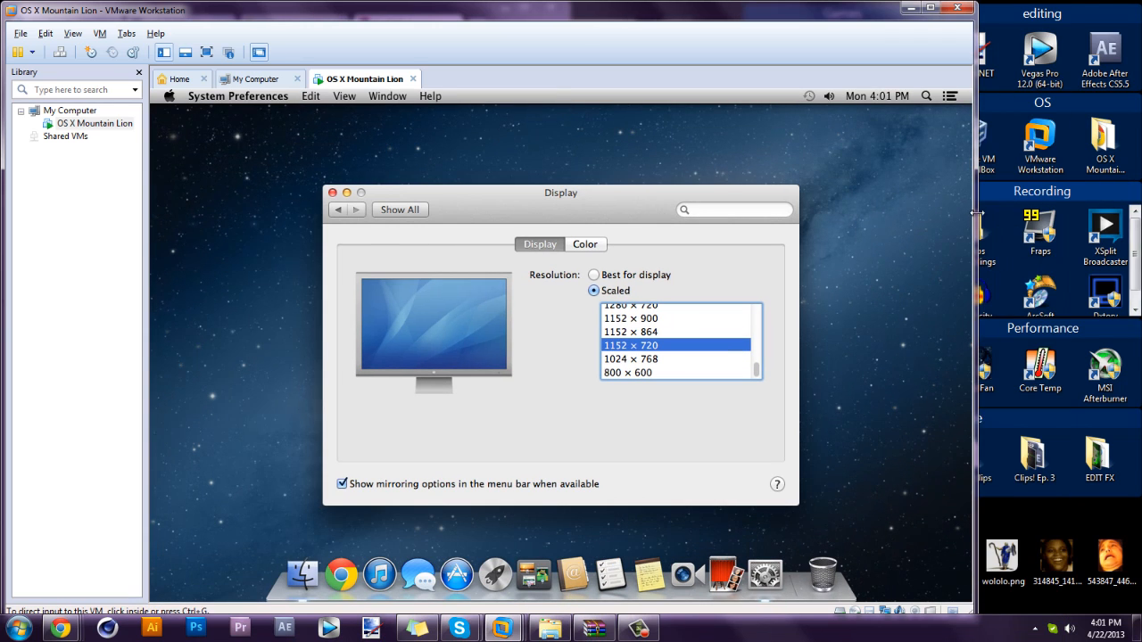
drag(976, 214, 1003, 204)
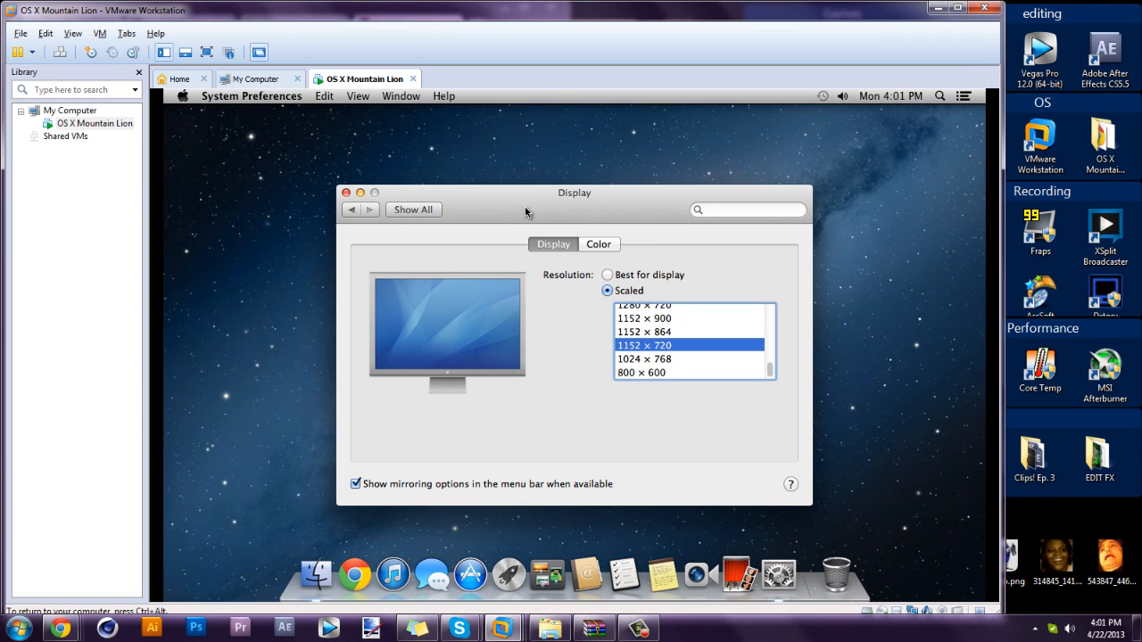
Close Displays and shut down the Mac guest via Apple menu > Shut Down, confirming.
click(346, 193)
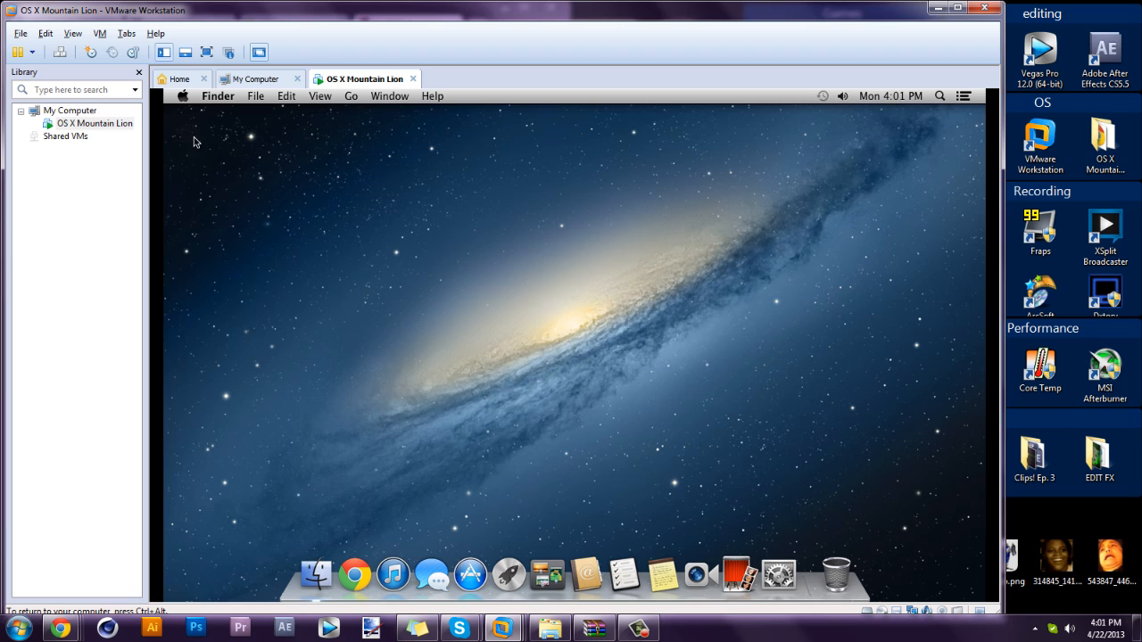
click(183, 97)
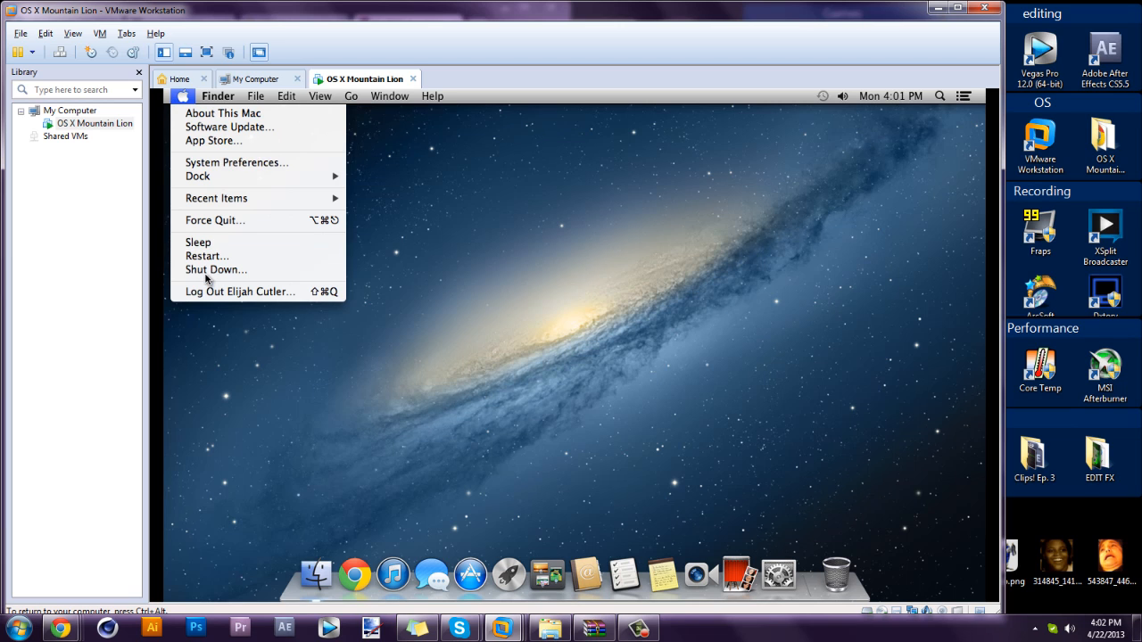
click(455, 323)
click(670, 300)
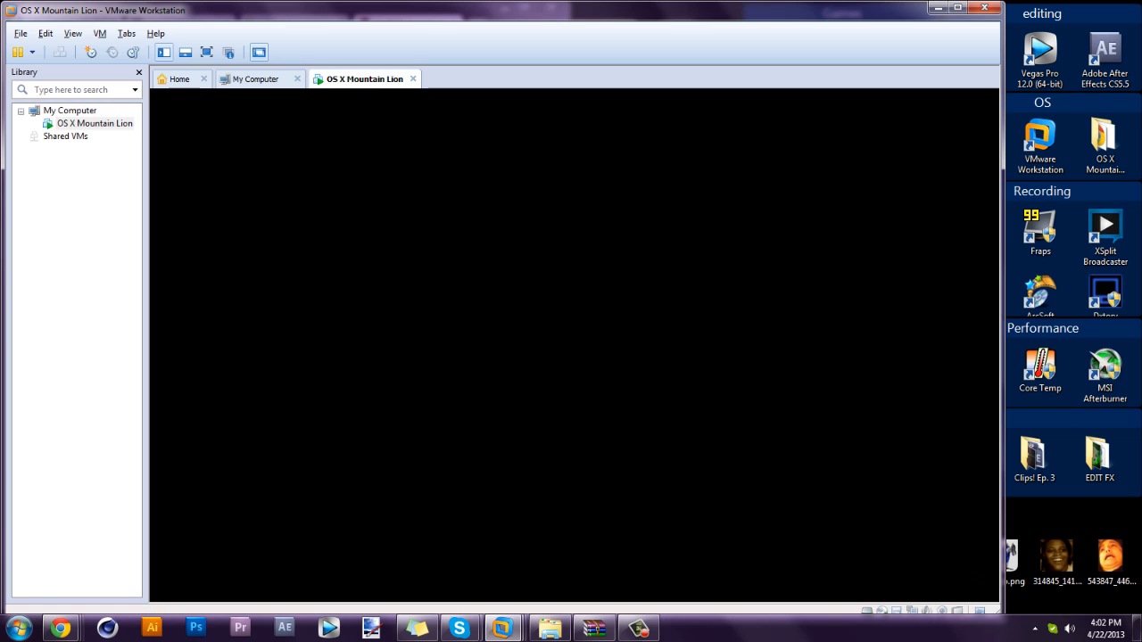
mouse_move(60, 628)
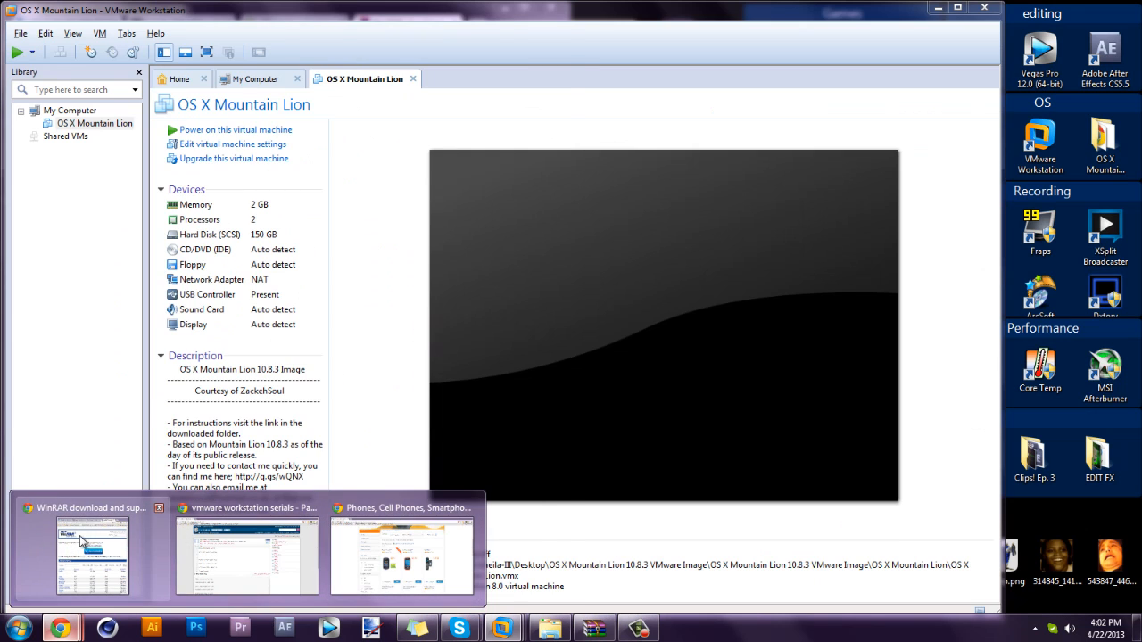
Bring Chrome forward, maximize it, and switch to the 'Downloads - Soul Dev Team' tab.
click(79, 538)
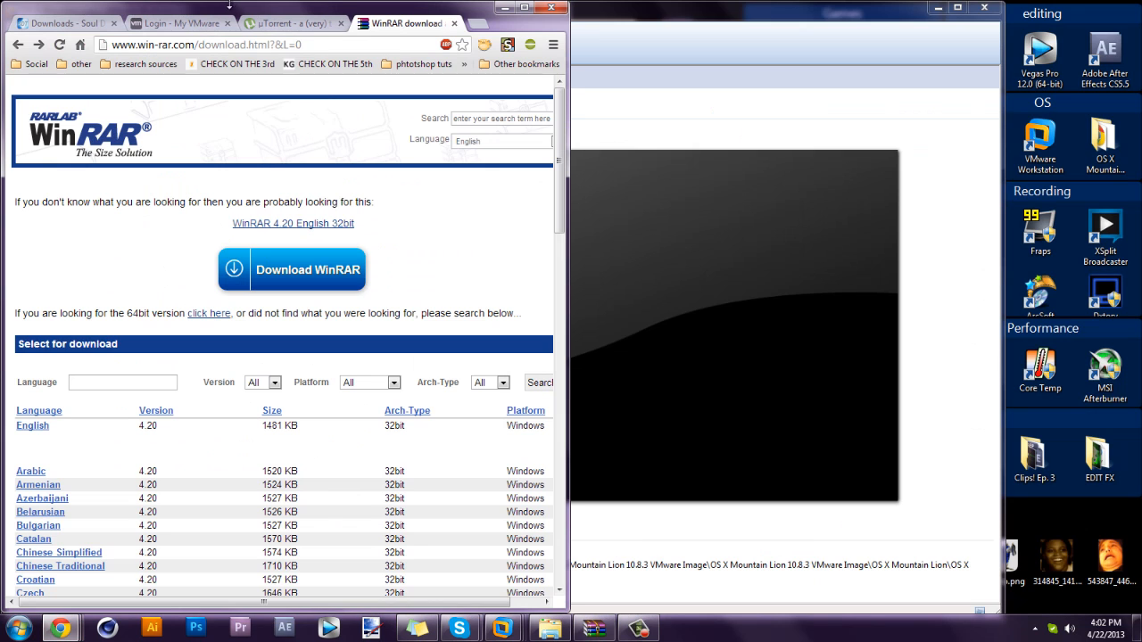
drag(460, 10, 466, 5)
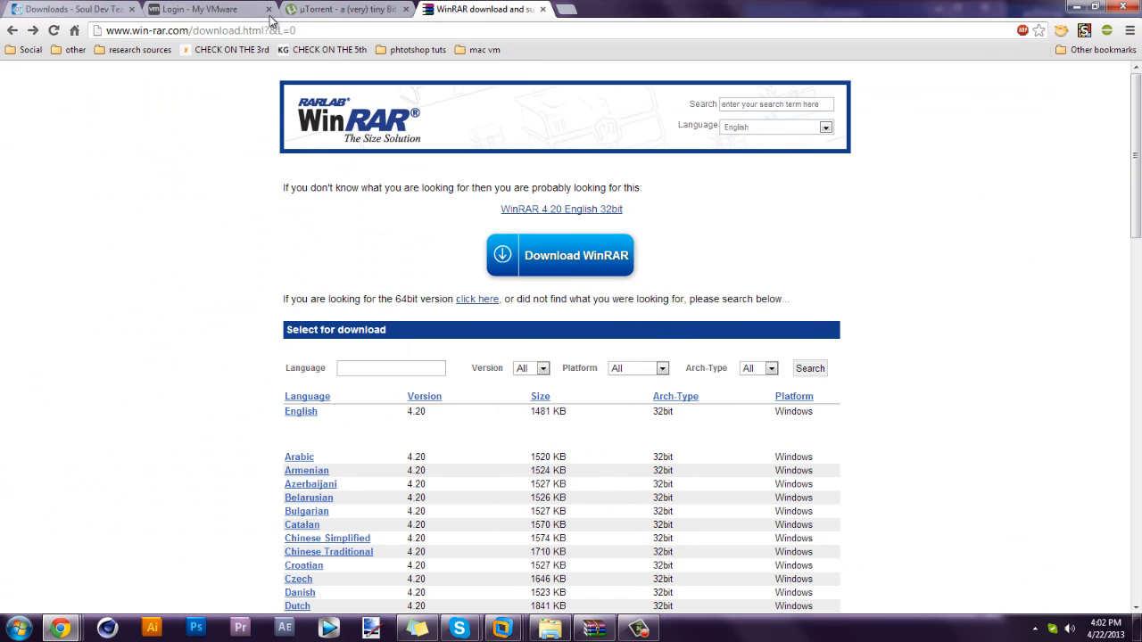
click(79, 7)
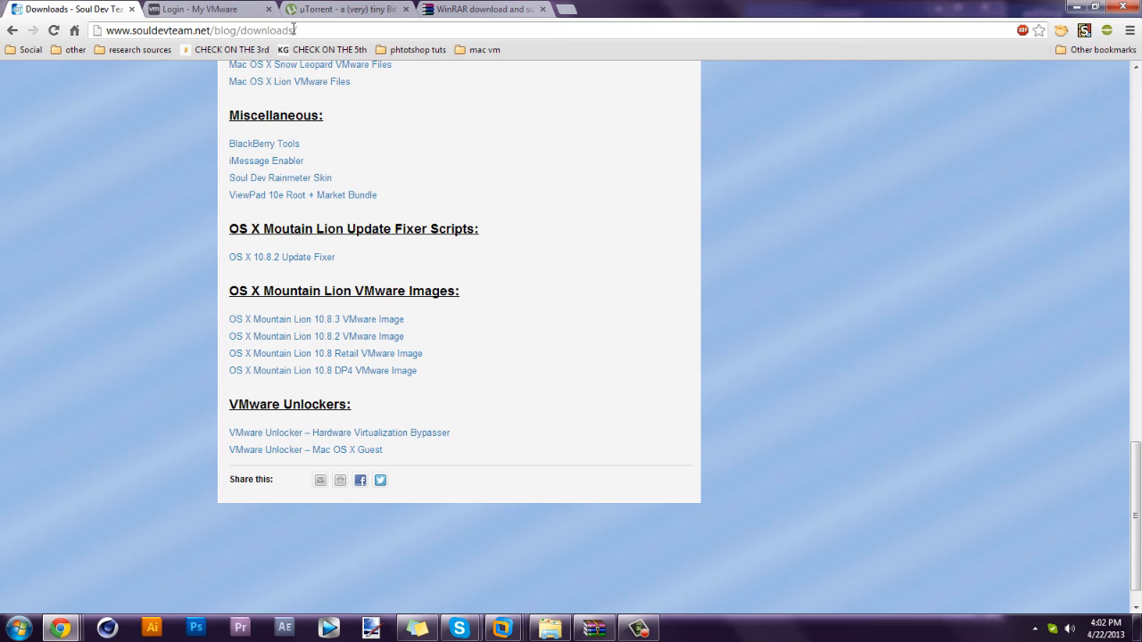
drag(270, 30, 82, 42)
click(91, 156)
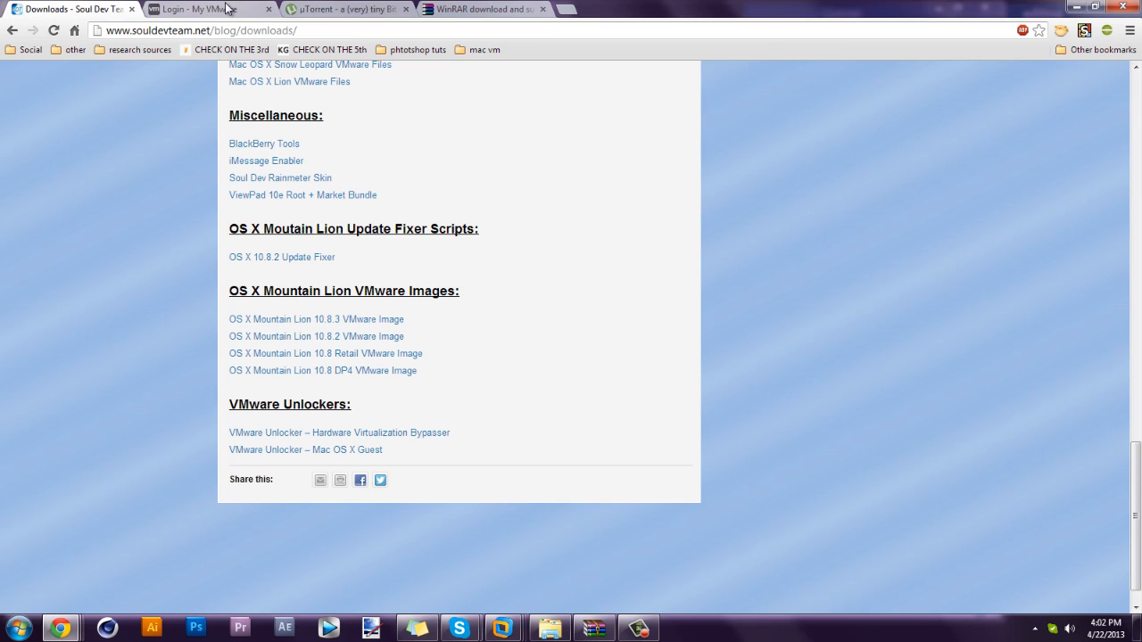
Log in on the My VMware tab and go back to the Workstation 9.0 download page.
click(200, 8)
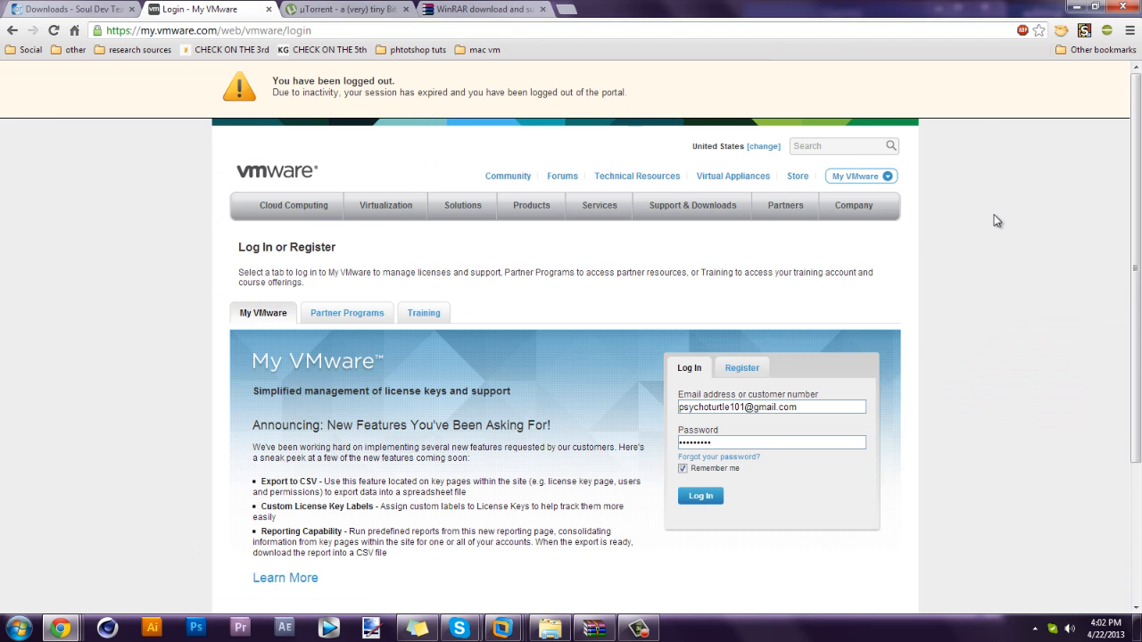
click(701, 501)
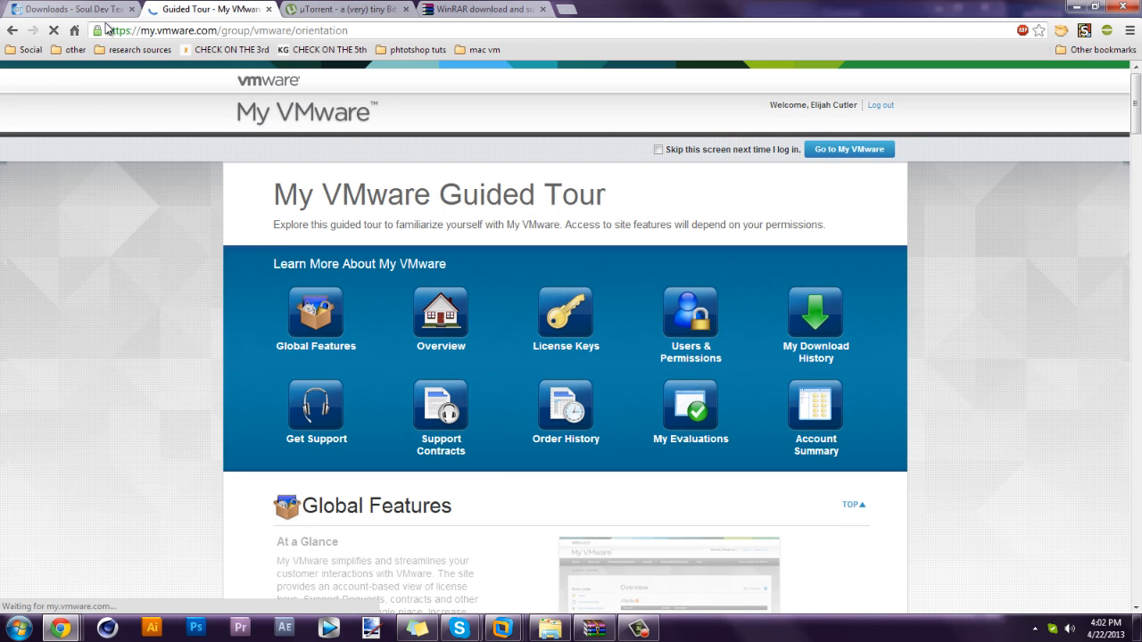
click(11, 30)
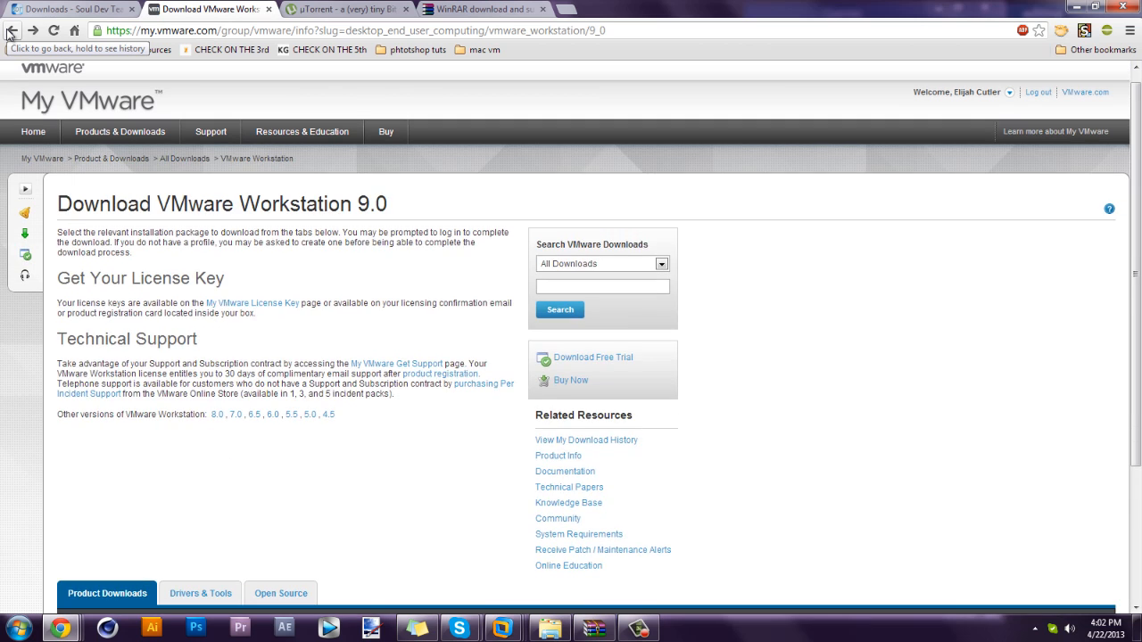
scroll(365, 330, down, 4)
scroll(342, 359, up, 4)
scroll(395, 226, up, 1)
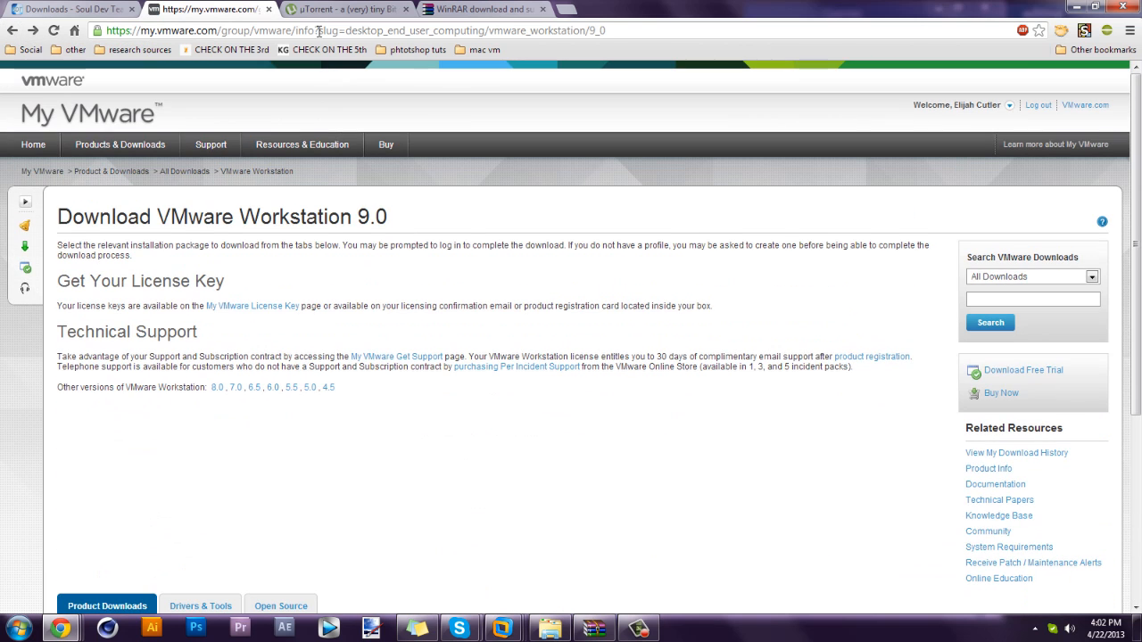
Look over the Workstation 9.0 Product Downloads, then return to the Soul Dev Team tab.
drag(328, 30, 613, 30)
click(351, 262)
drag(398, 221, 161, 223)
click(297, 282)
scroll(464, 314, down, 3)
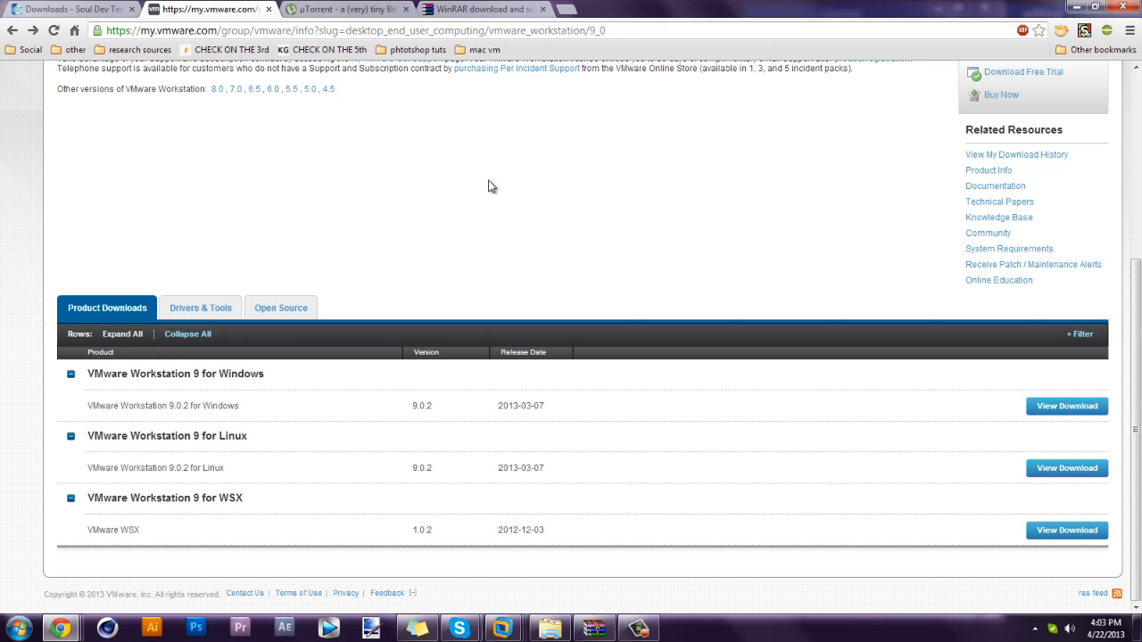
scroll(525, 250, up, 1)
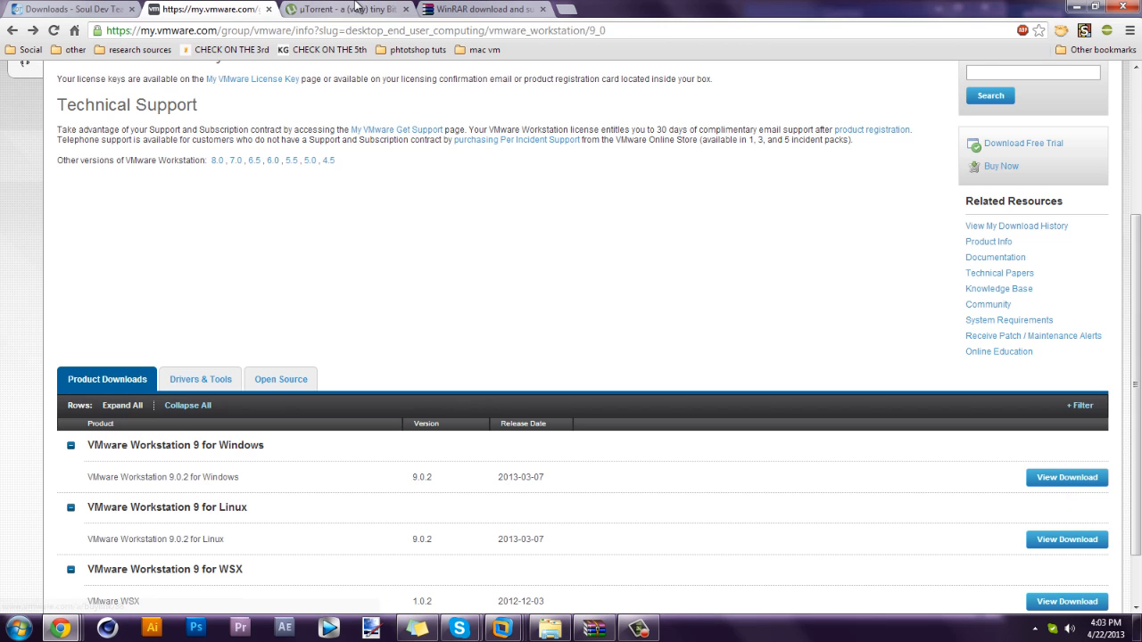
click(101, 8)
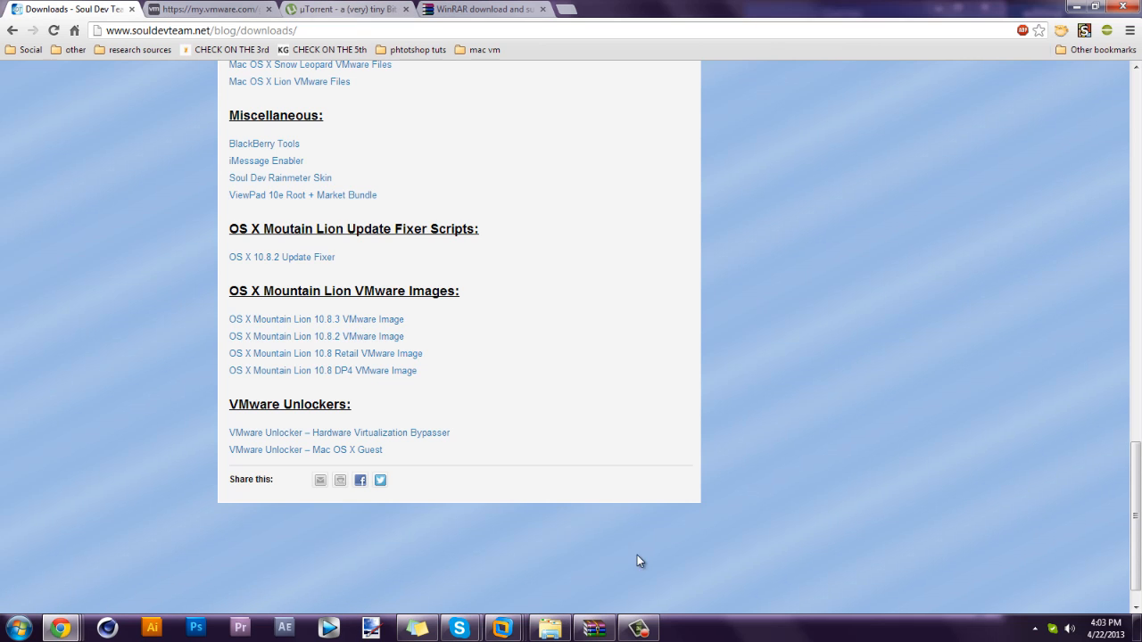
Check and close the Mountain Lion image archive in WinRAR, then view the µTorrent comparison tab.
click(593, 629)
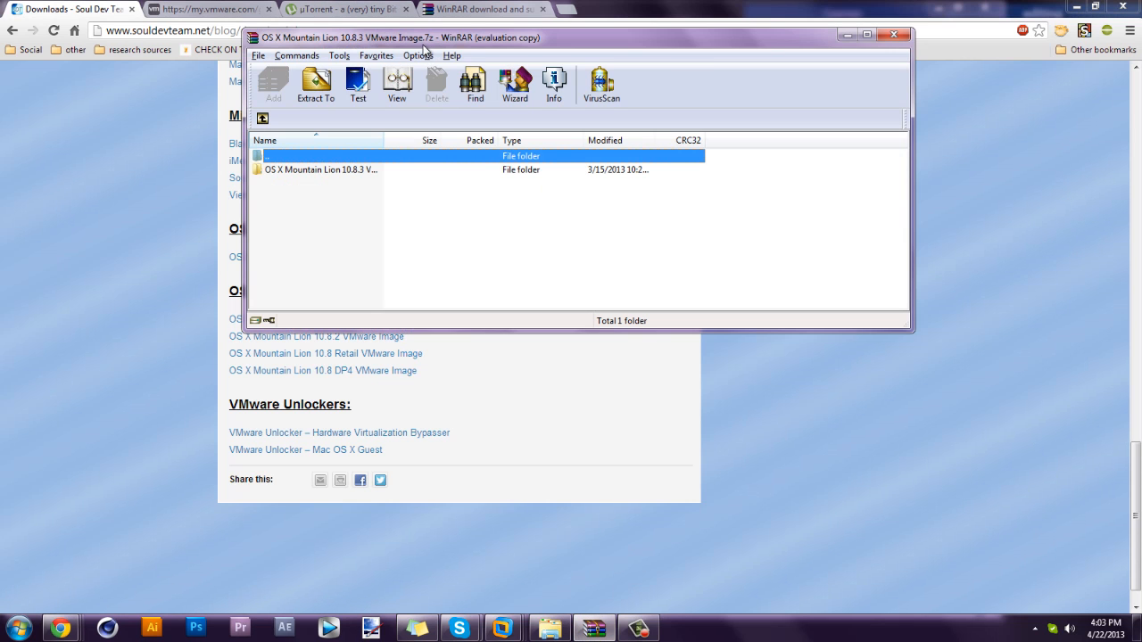
click(894, 36)
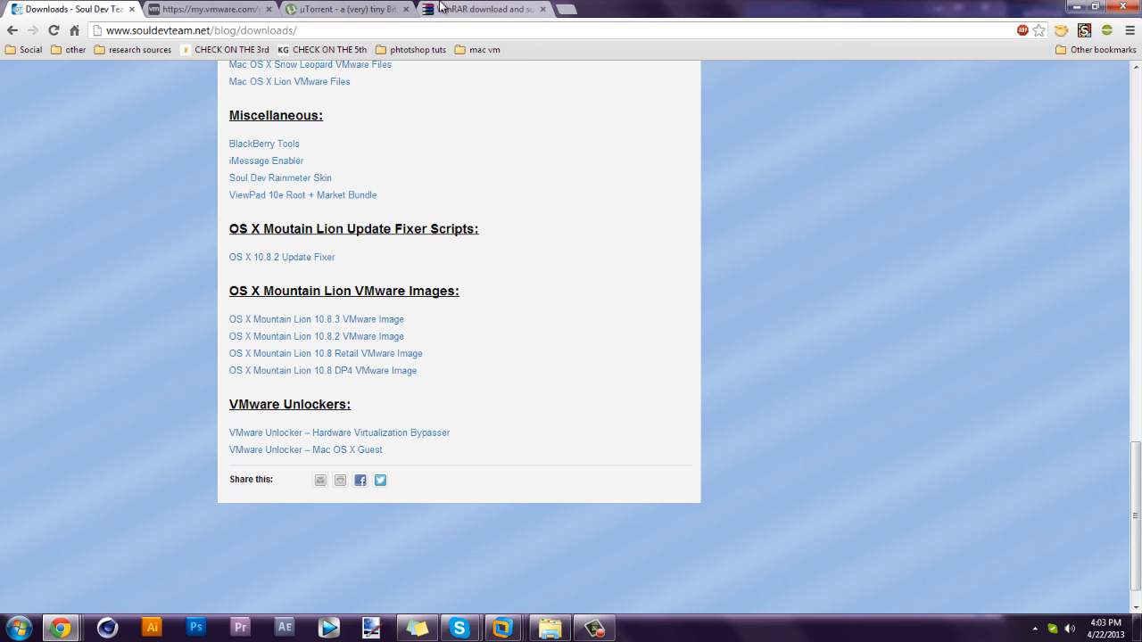
click(357, 11)
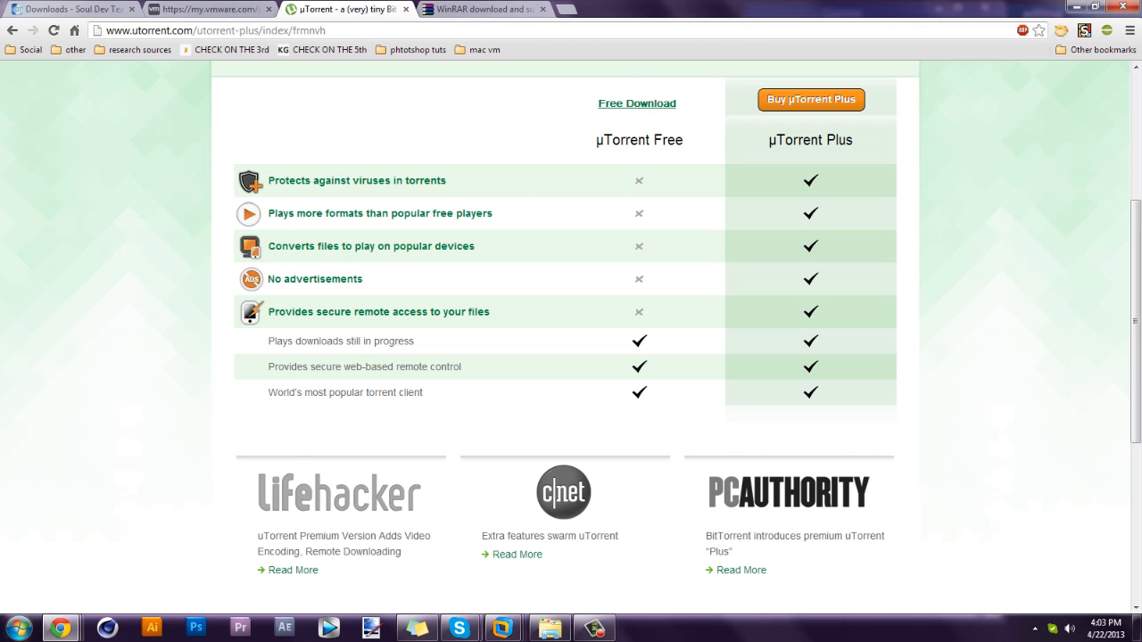
Open and dismiss the Start menu, then switch to the WinRAR download tab.
click(18, 628)
click(818, 3)
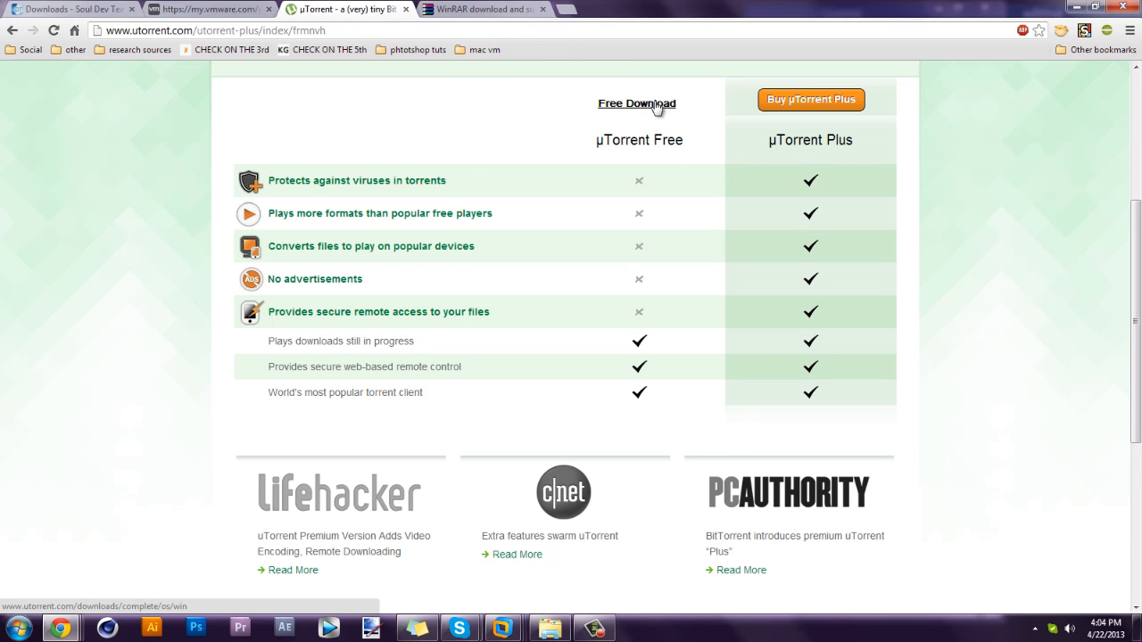
click(465, 8)
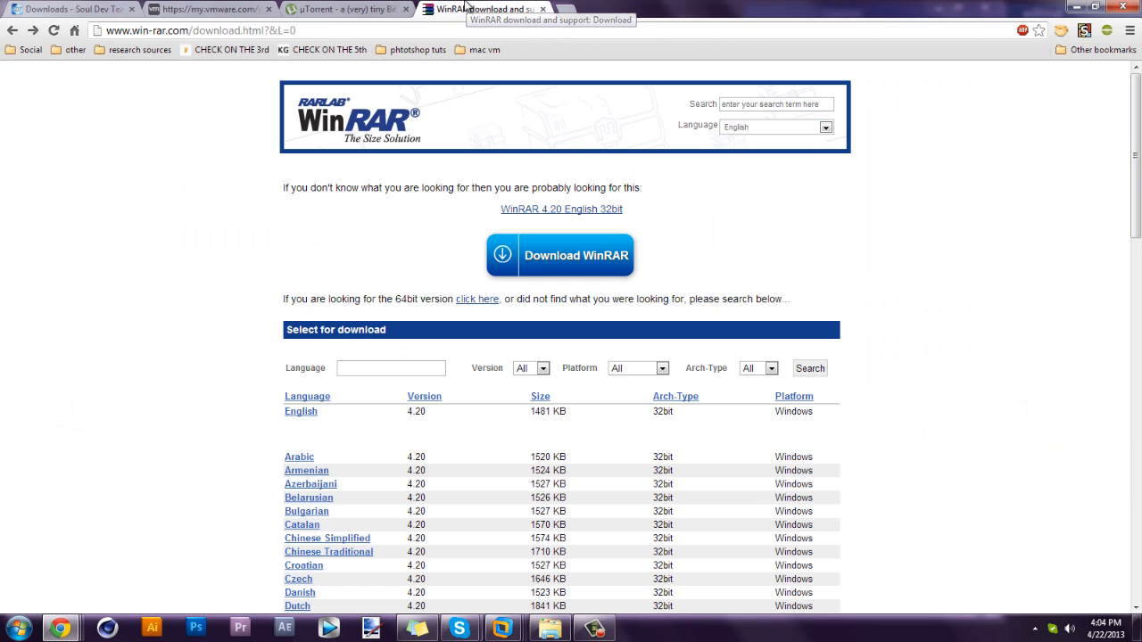
Glance at the image folder, then scroll through the WinRAR 4.20 32bit/64bit language list.
click(550, 629)
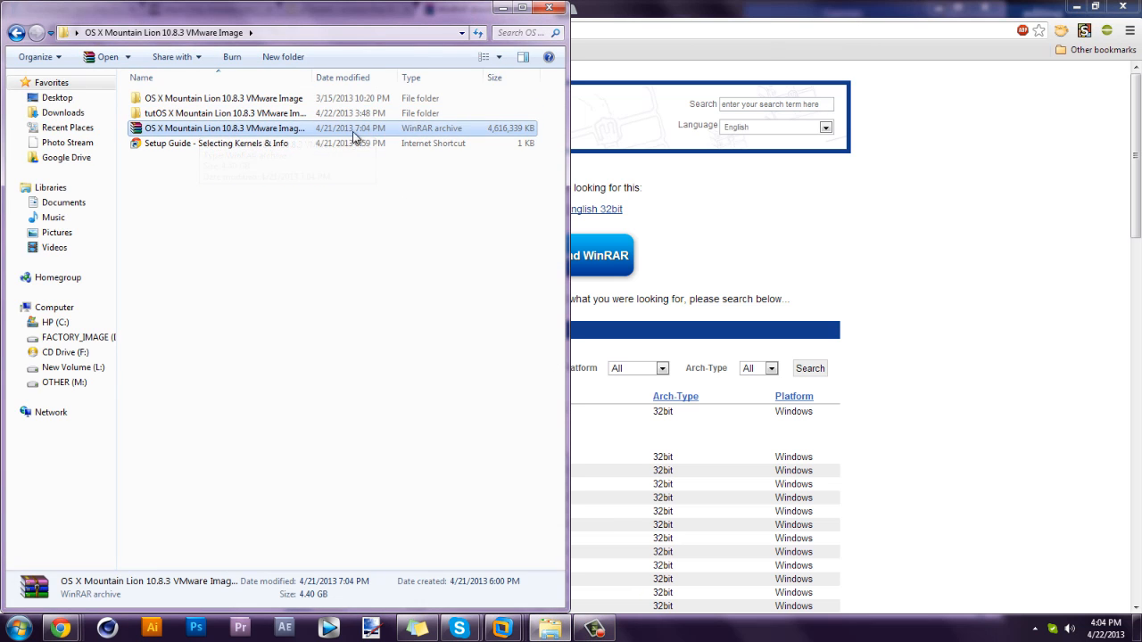
click(738, 3)
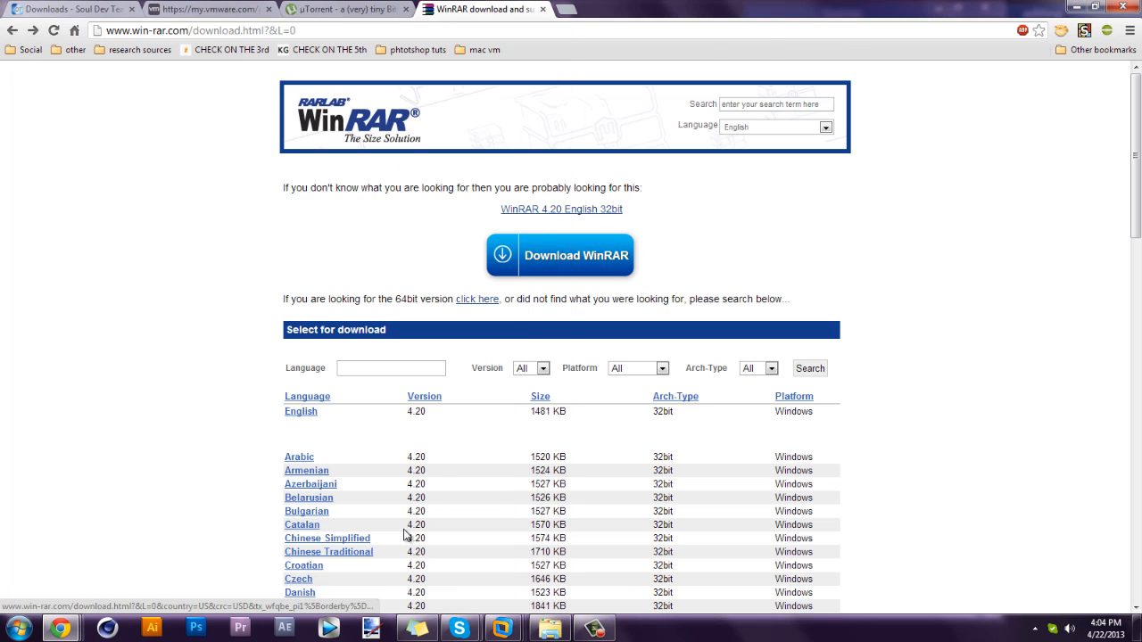
scroll(820, 411, down, 12)
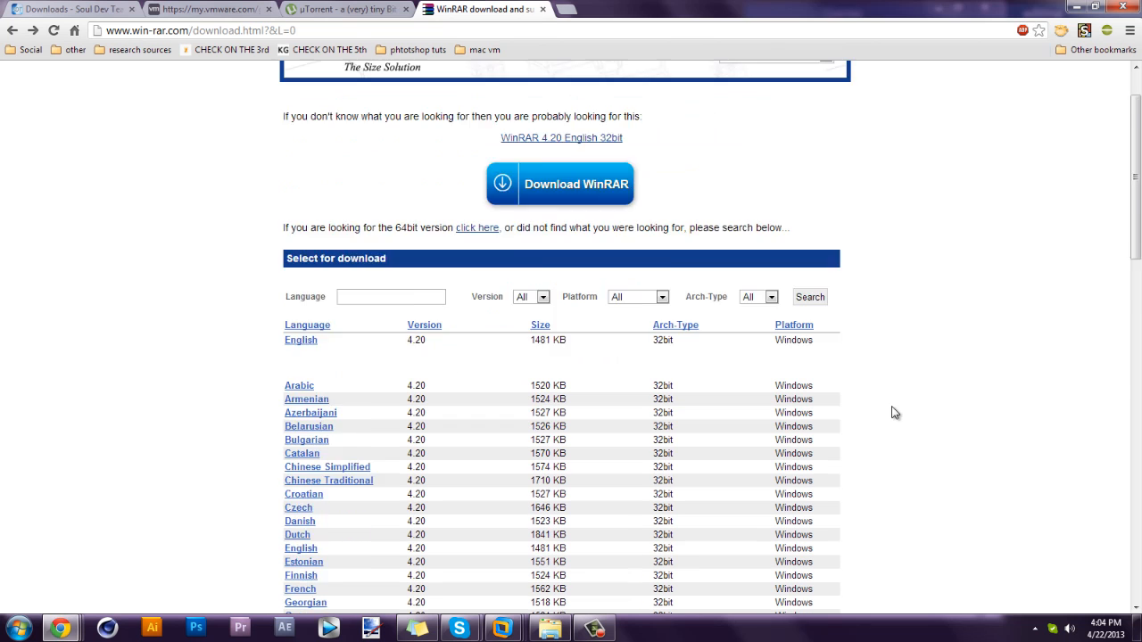
scroll(835, 378, down, 2)
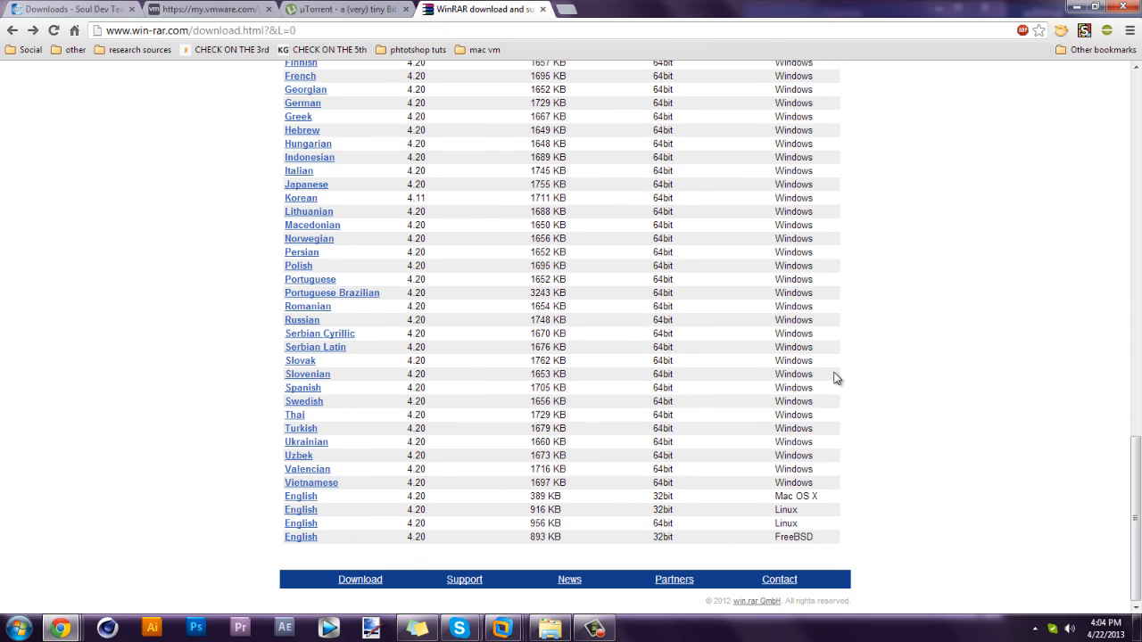
scroll(686, 330, up, 5)
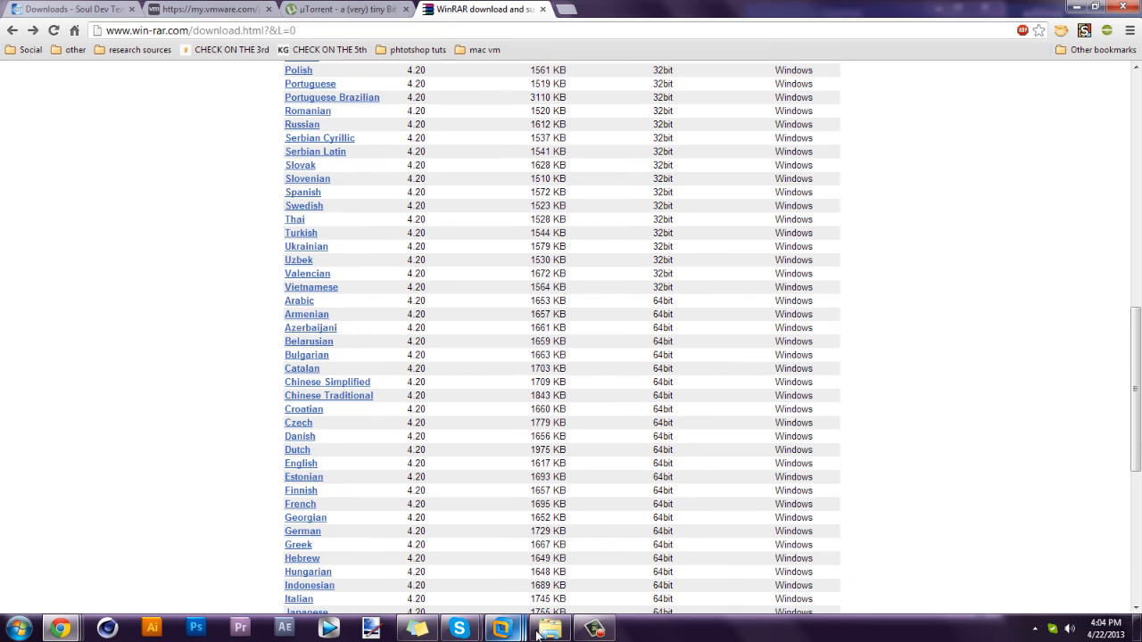
mouse_move(551, 628)
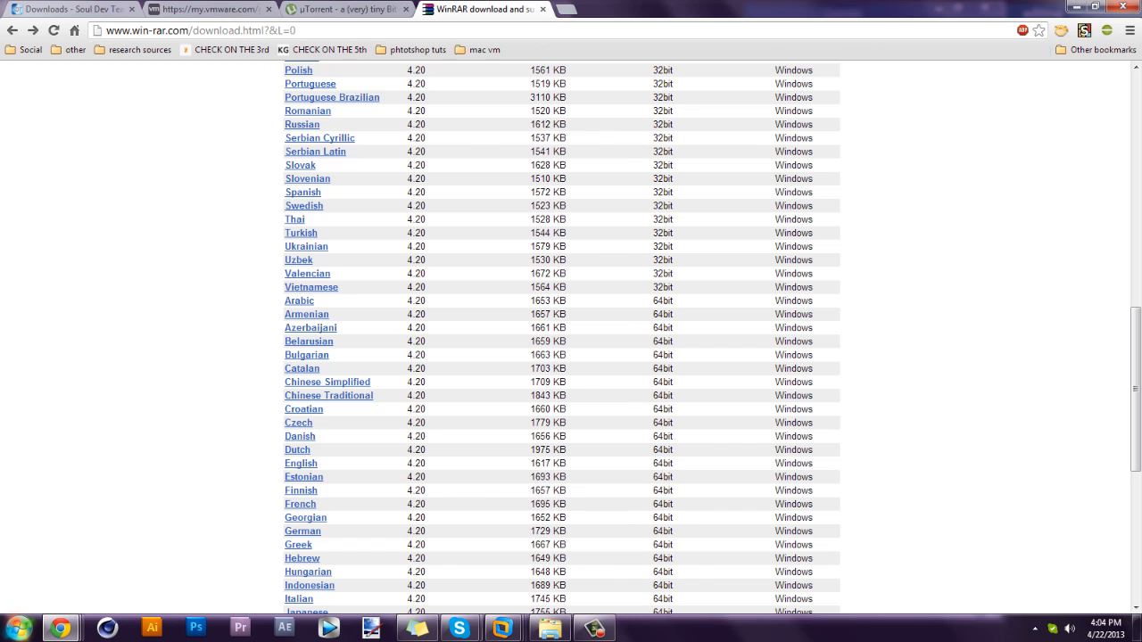
click(18, 628)
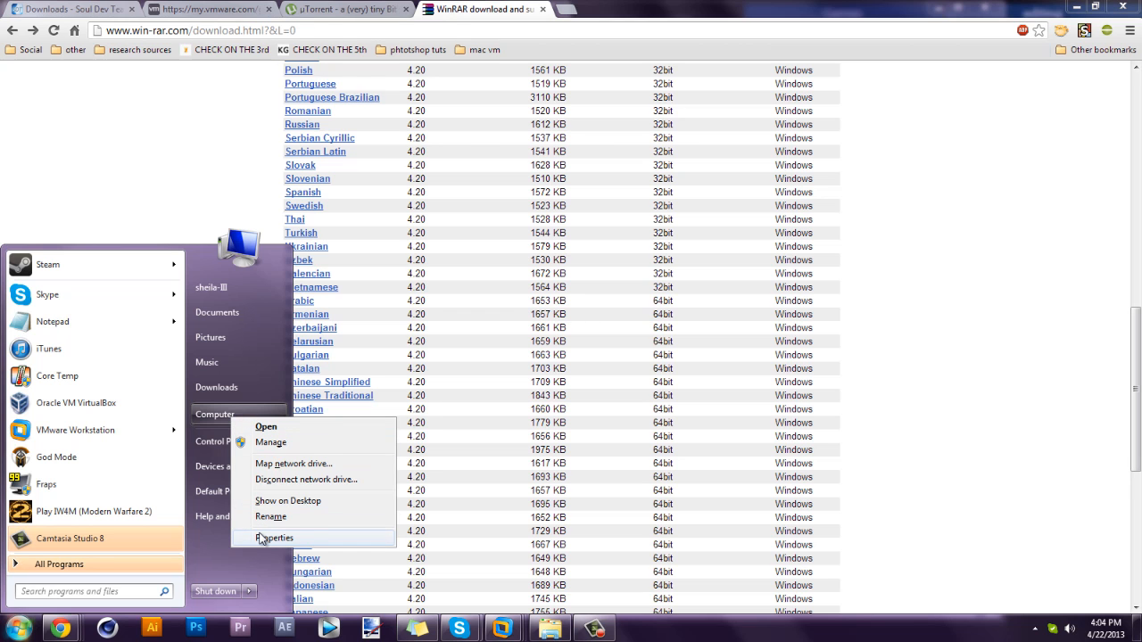
click(268, 538)
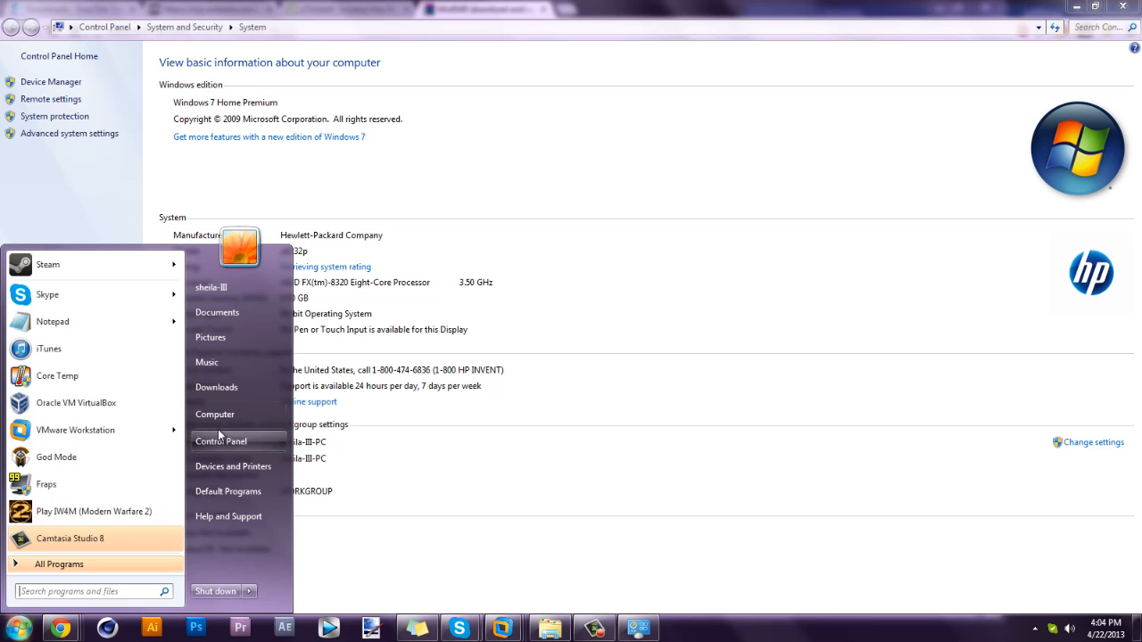
right_click(223, 410)
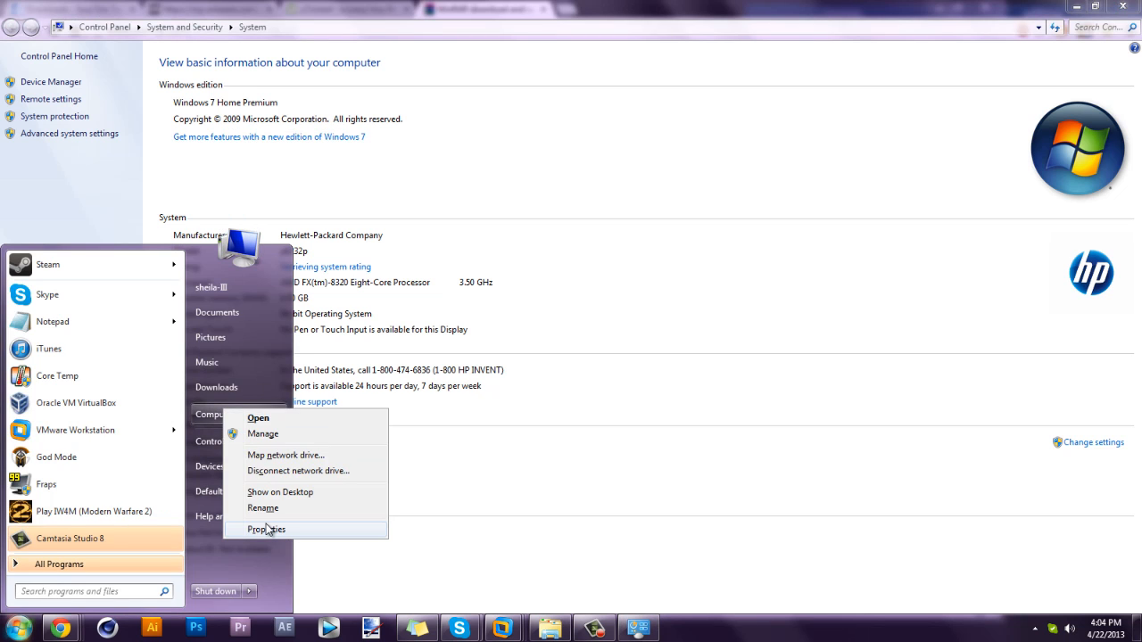
click(254, 523)
click(18, 628)
click(237, 413)
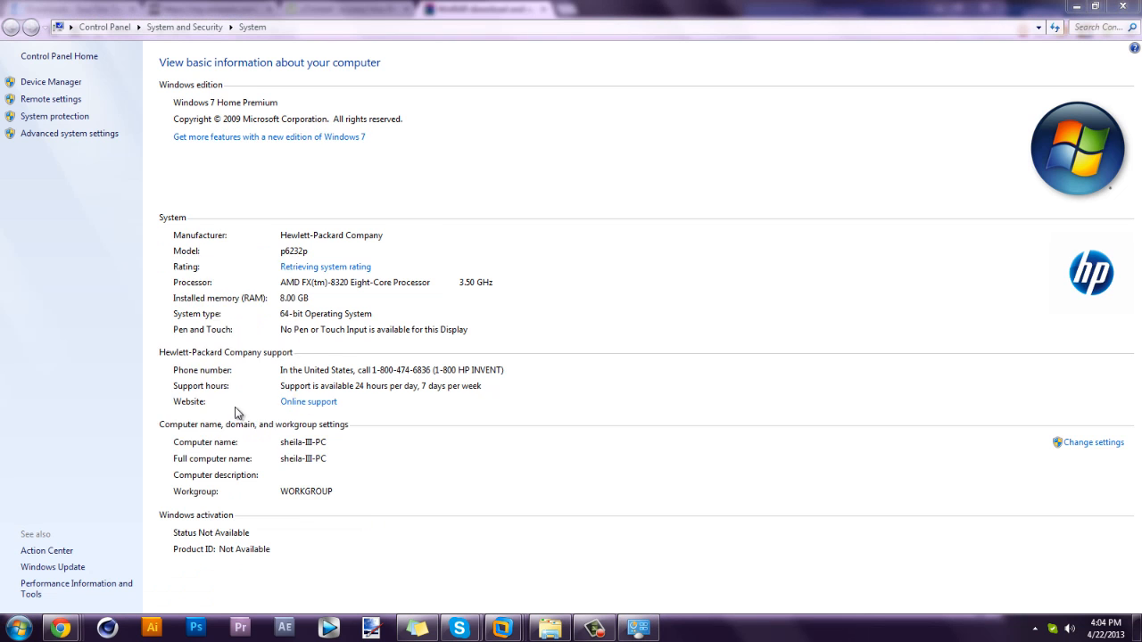
double_click(388, 38)
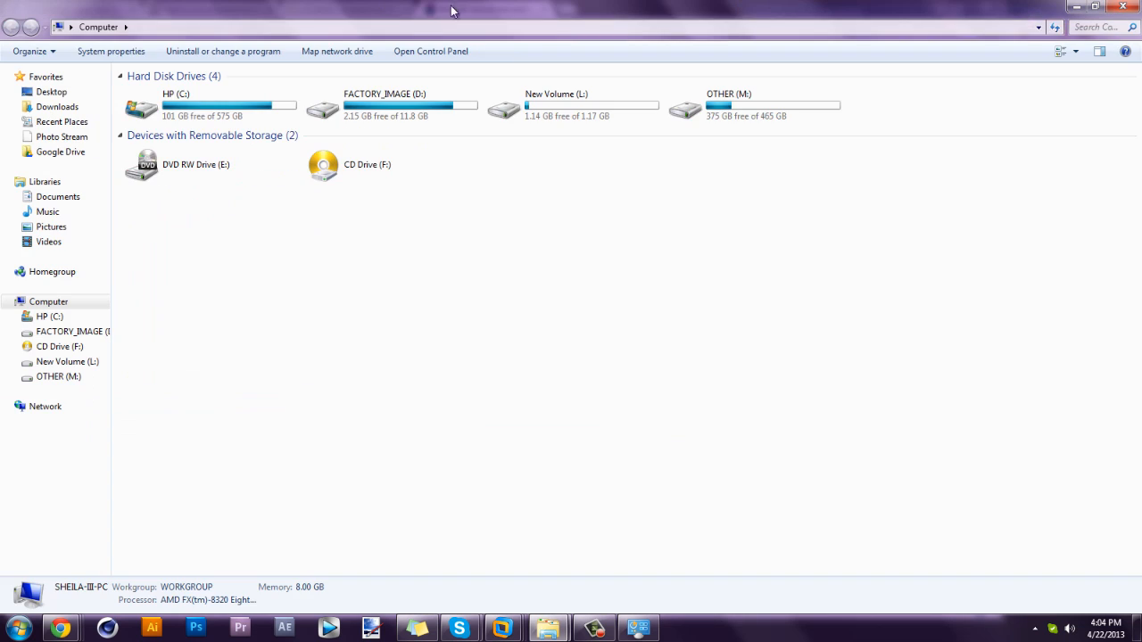
click(140, 55)
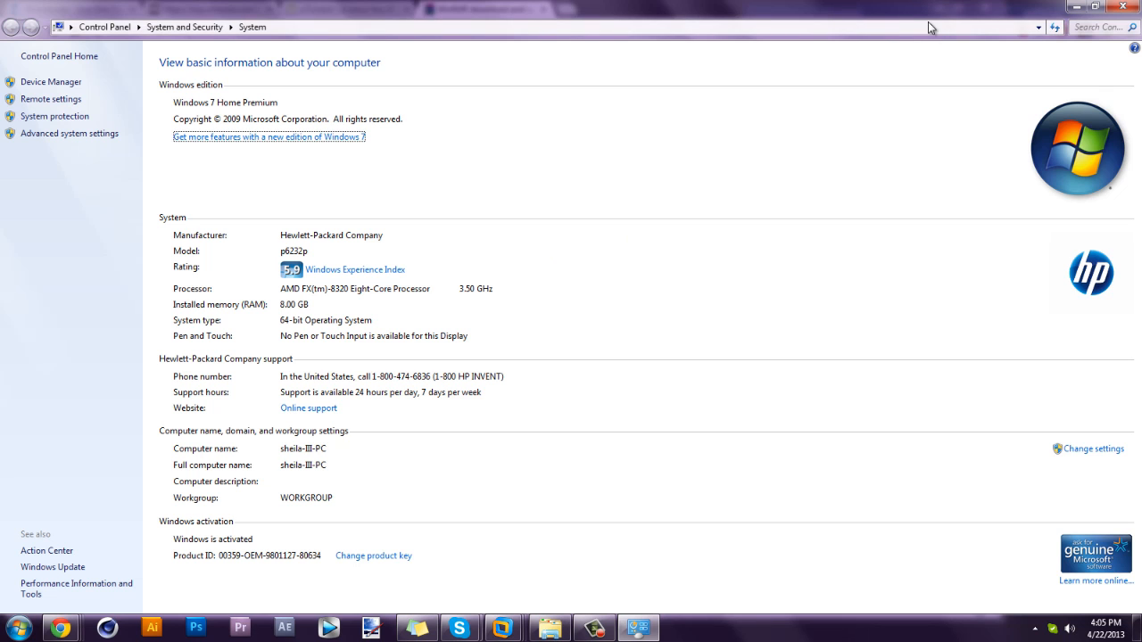
click(1125, 6)
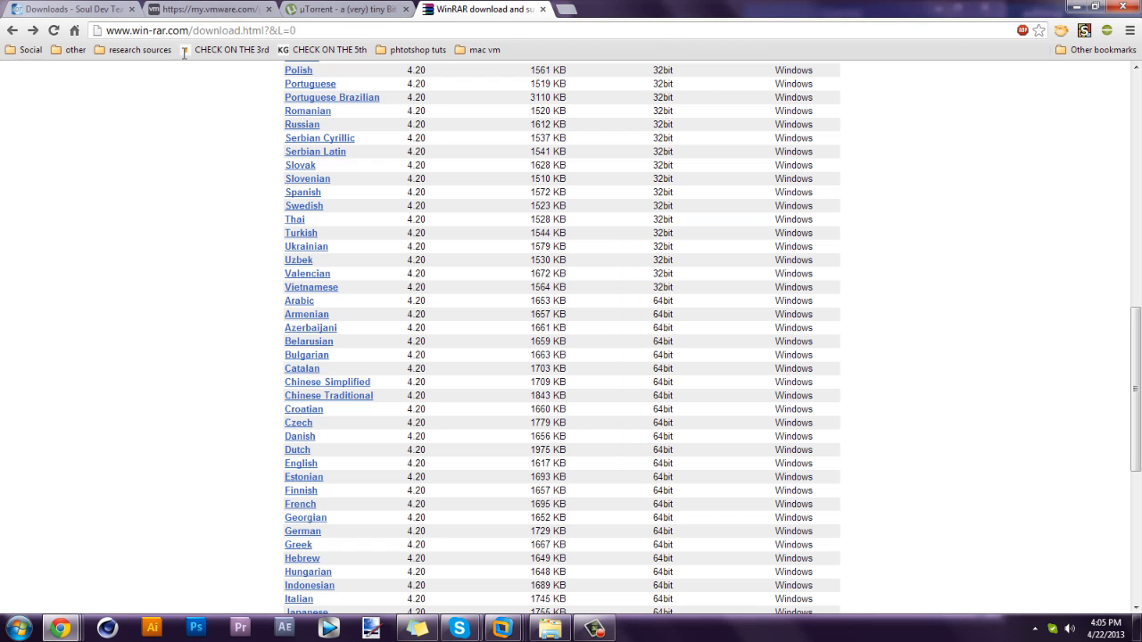
Cycle through the Soul Dev Team, µTorrent, WinRAR and VMware Workstation tabs.
click(81, 9)
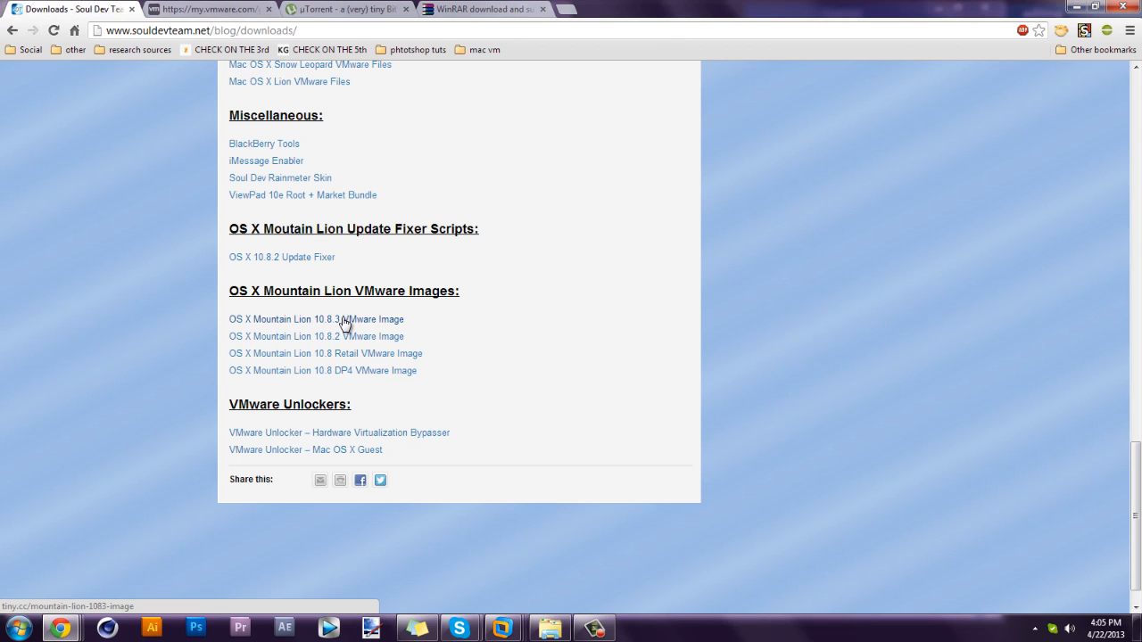
click(343, 9)
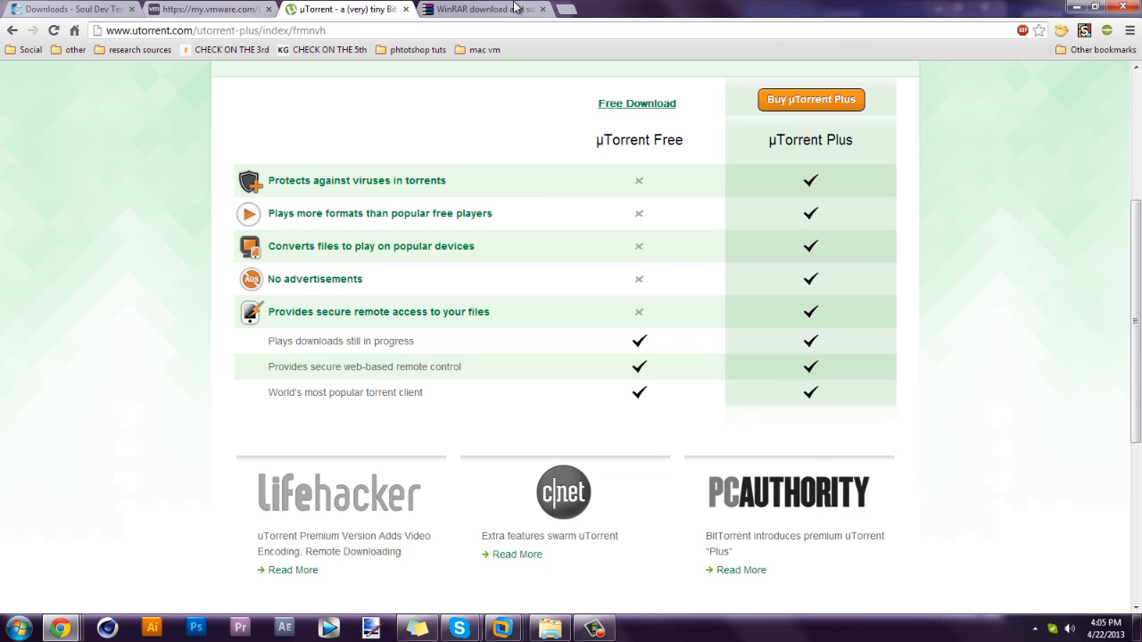
click(515, 8)
click(343, 9)
click(210, 9)
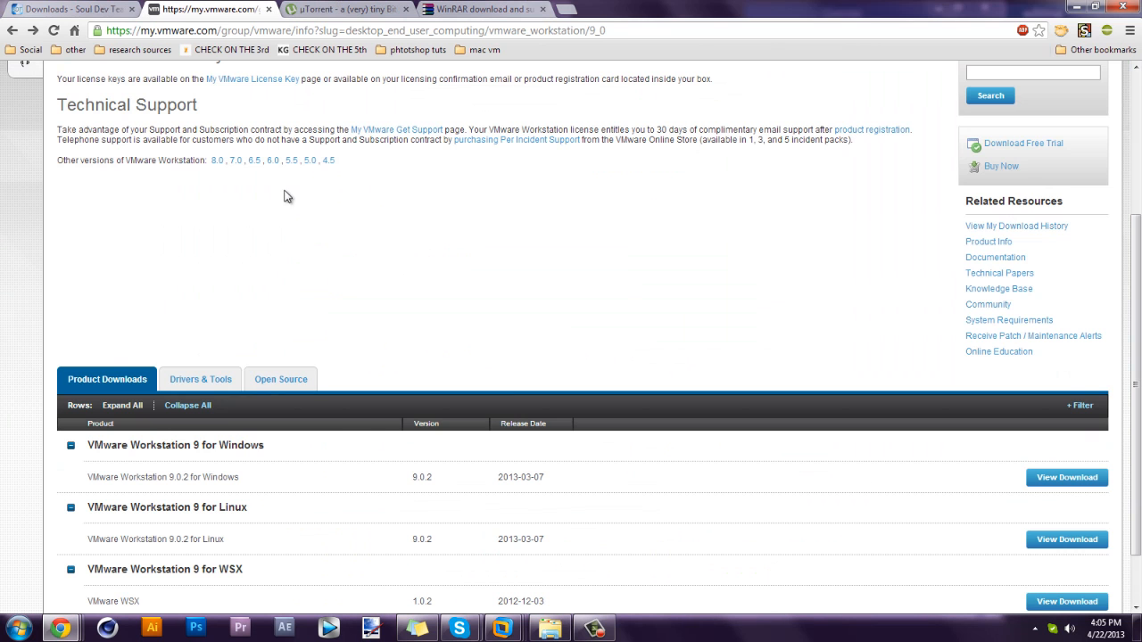
scroll(287, 196, up, 3)
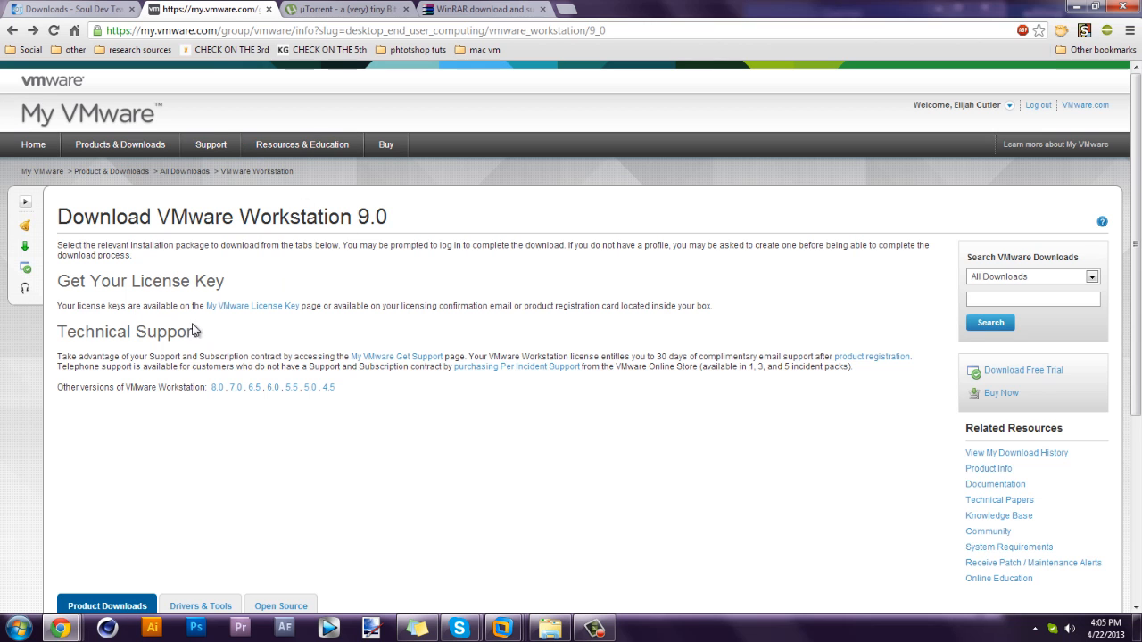
click(299, 9)
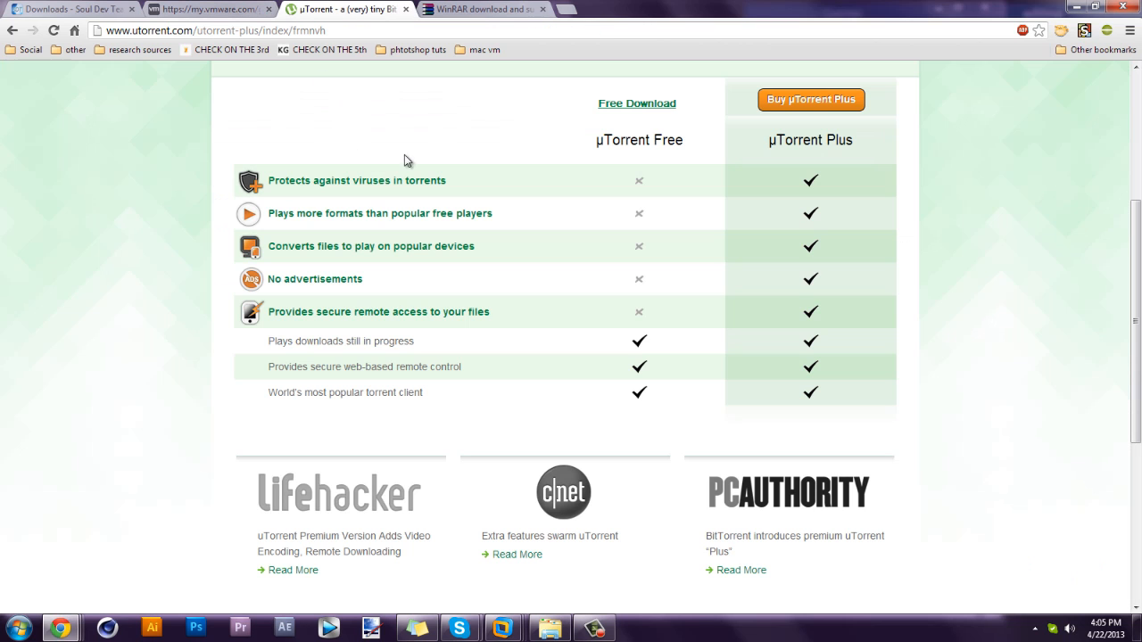
scroll(528, 210, up, 4)
scroll(516, 161, down, 4)
scroll(511, 138, up, 4)
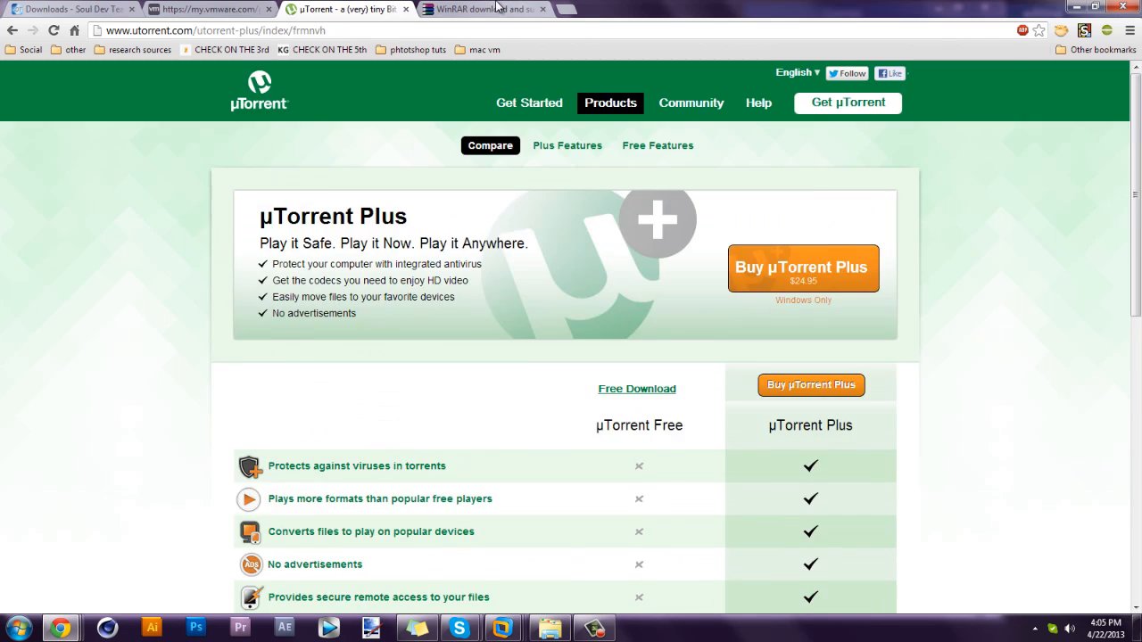
Close the WinRAR, µTorrent and VMware Workstation tabs.
click(499, 8)
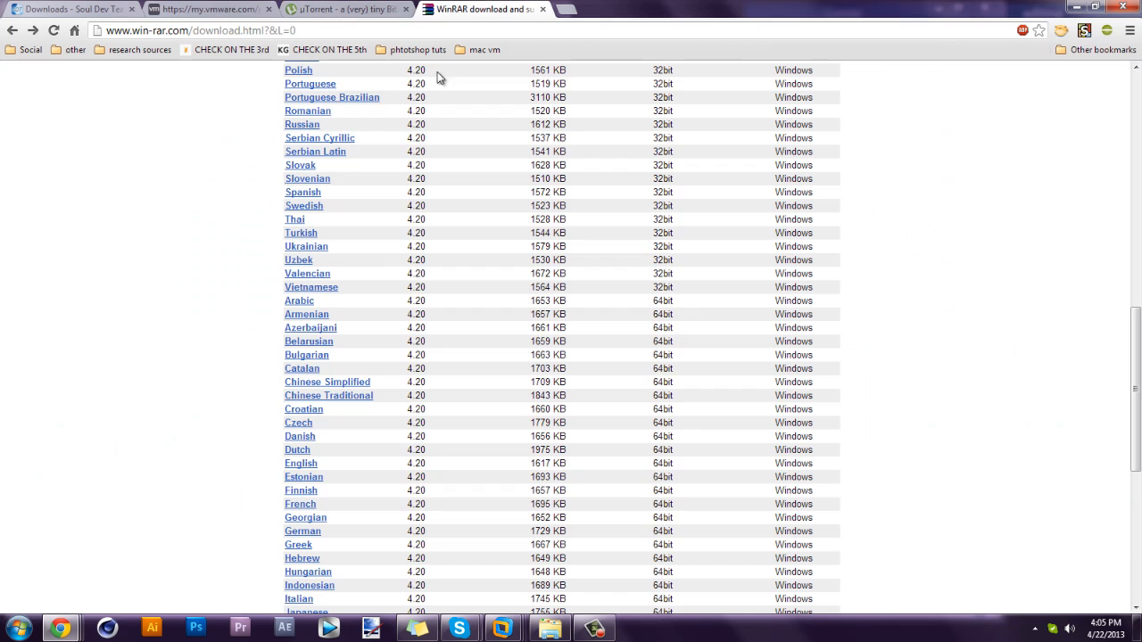
click(543, 10)
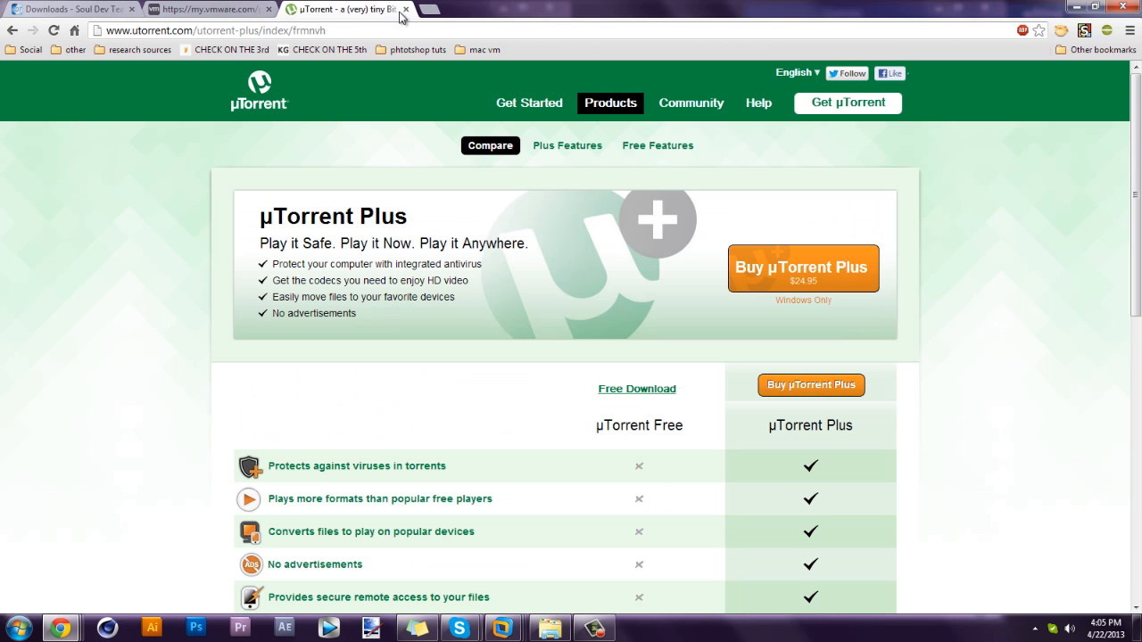
click(406, 9)
click(269, 9)
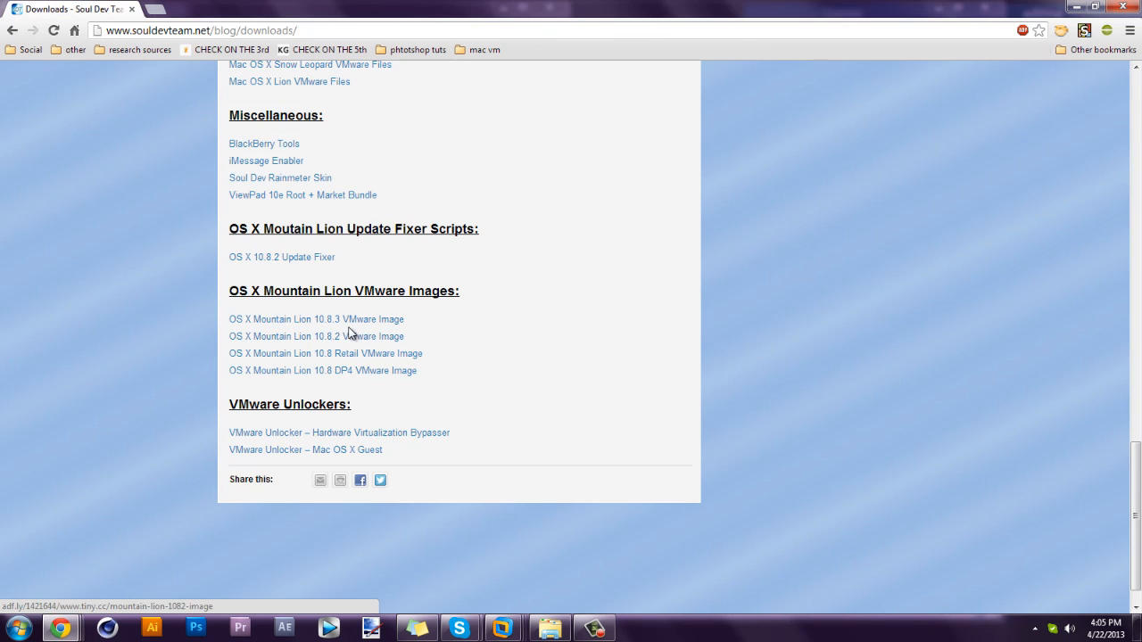
Open and close the Mountain Lion archive, then enter the tutOS X Mountain Lion 10.8.3 VMware Image folder.
click(550, 628)
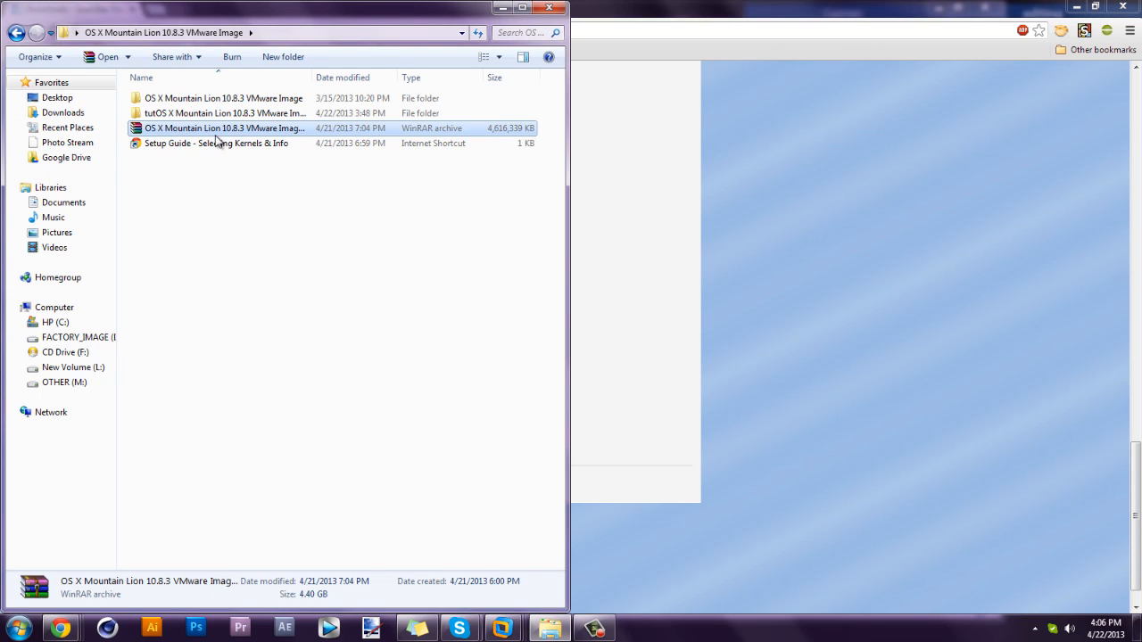
double_click(242, 128)
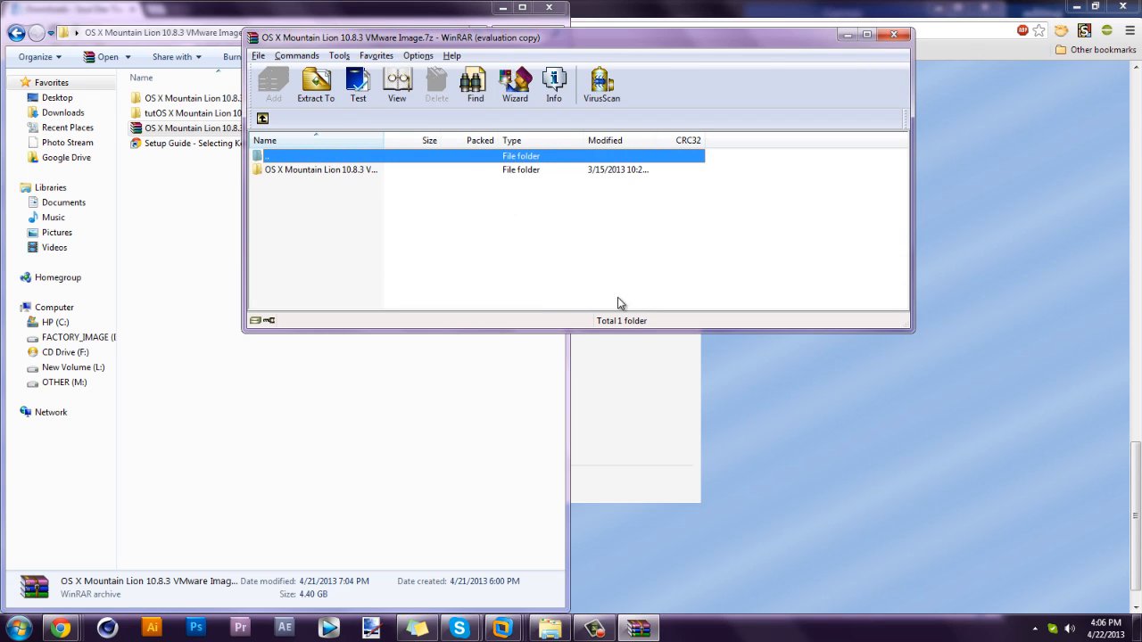
click(654, 188)
click(894, 35)
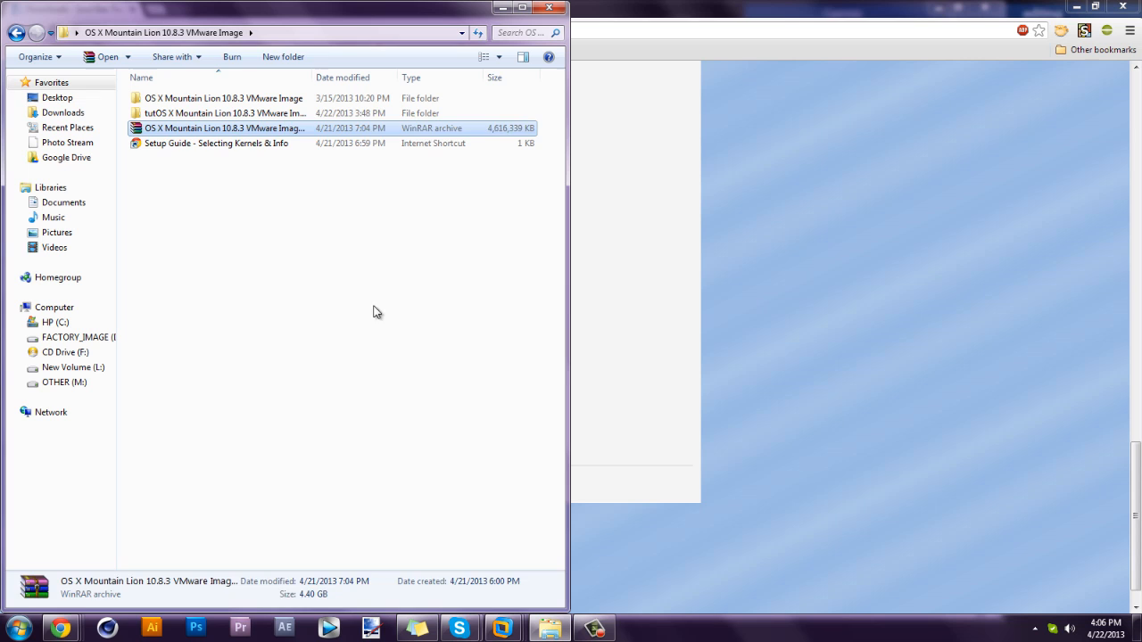
double_click(227, 99)
click(16, 33)
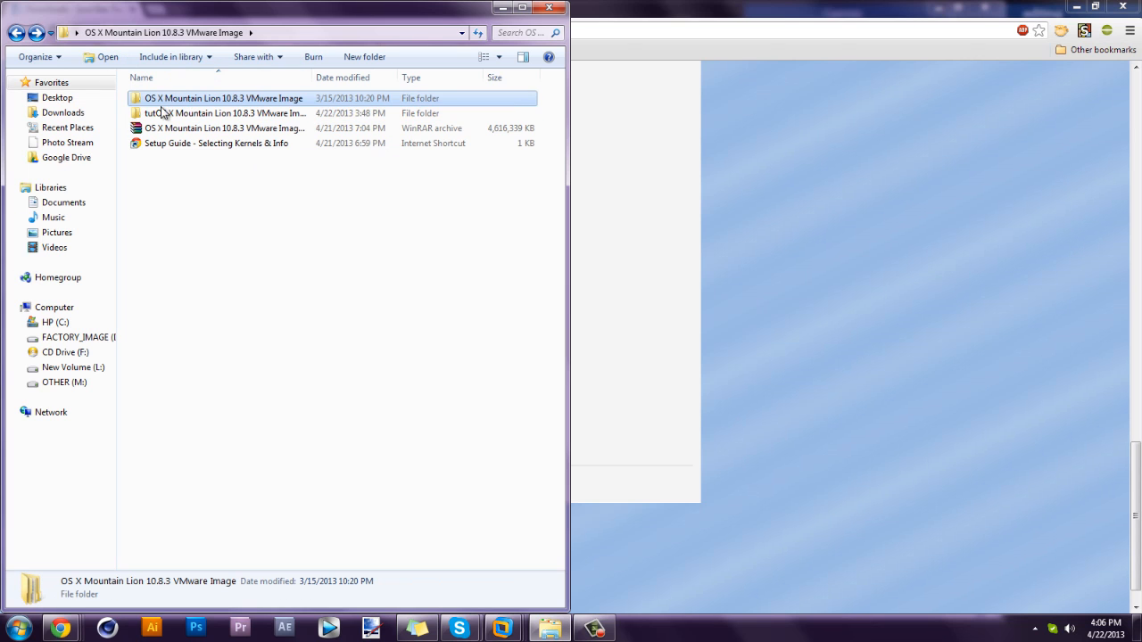
double_click(164, 115)
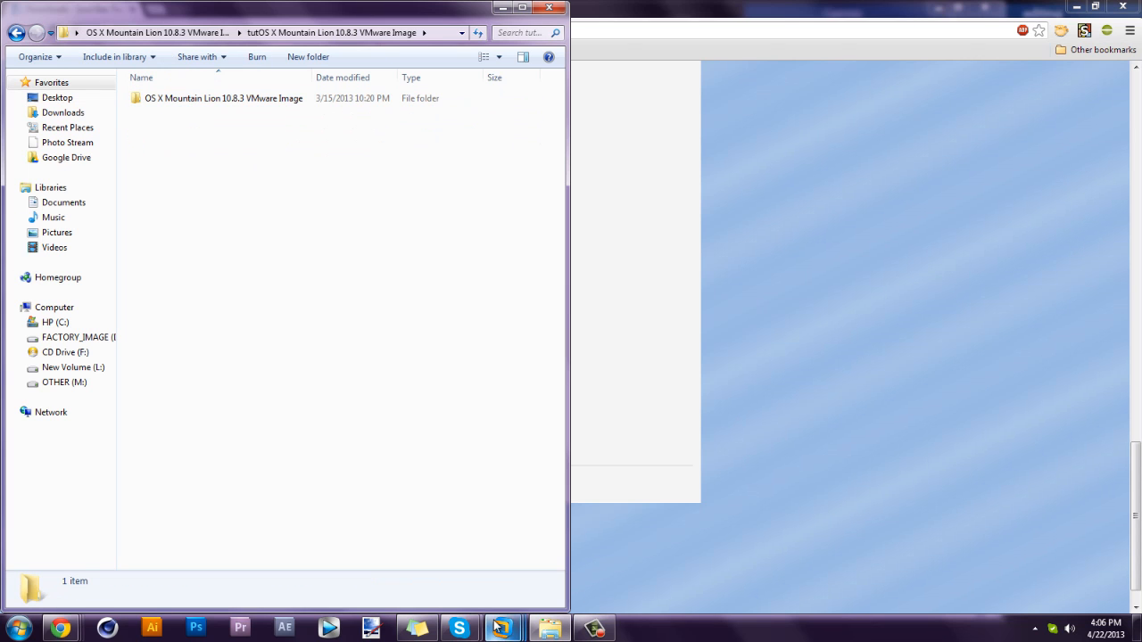
Check the Chrome downloads page, then minimize Chrome to reveal the Explorer folder.
mouse_move(502, 628)
mouse_move(599, 532)
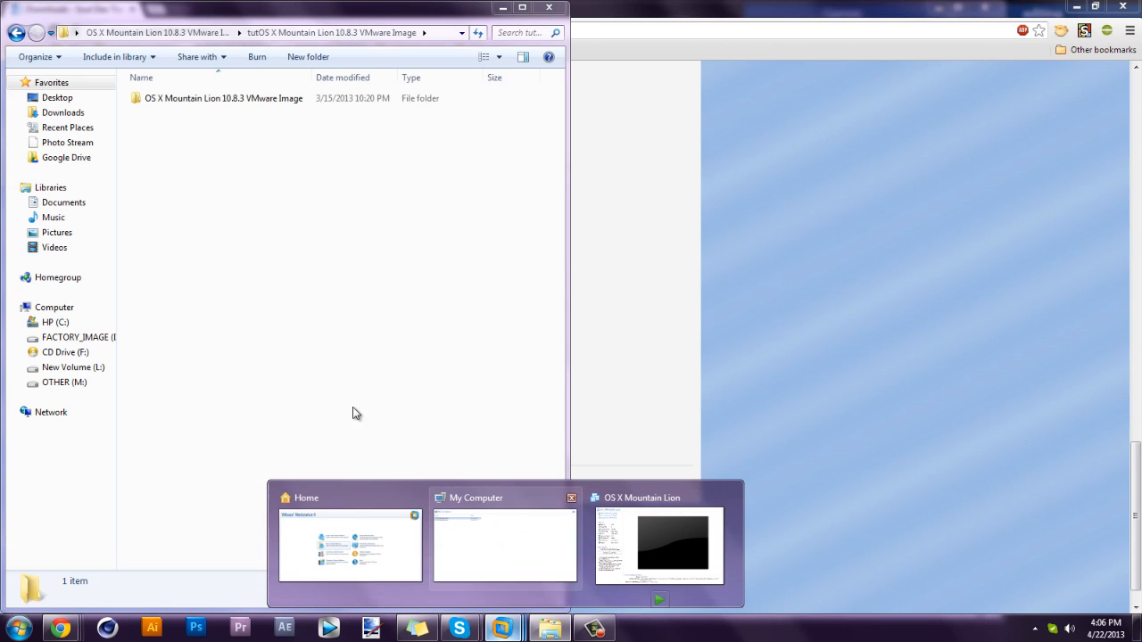
click(604, 70)
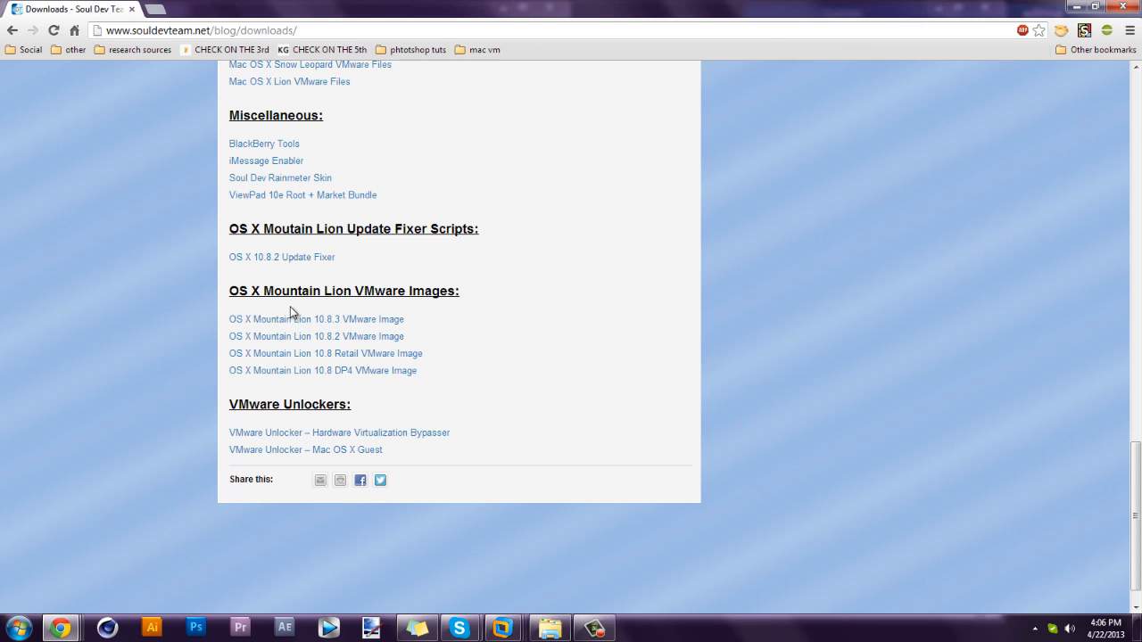
click(1074, 6)
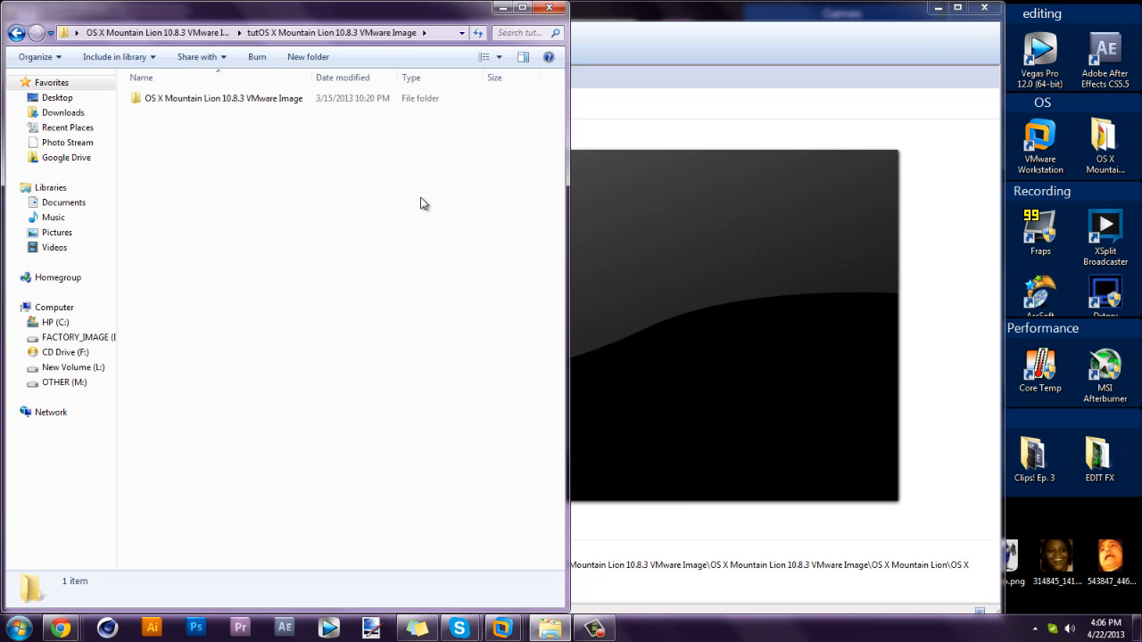
Drill down through the image, Mac OS X Guest unlocker and VMware 8.x-9.x Series folders into VMware Workstation Unlocker - Windows.
double_click(164, 99)
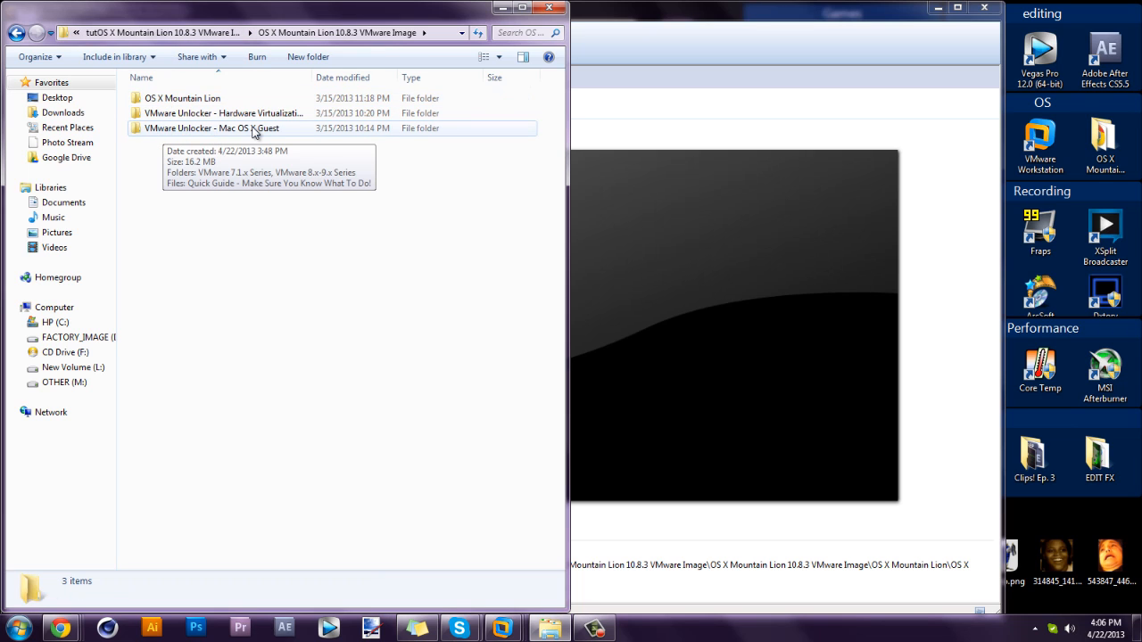
double_click(253, 131)
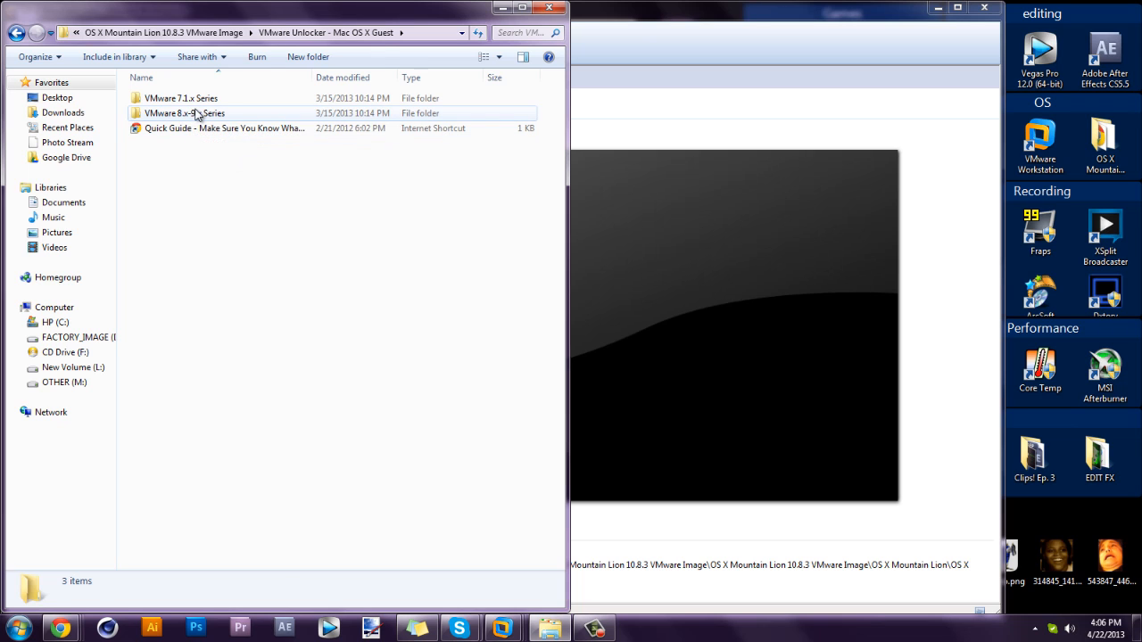
double_click(195, 114)
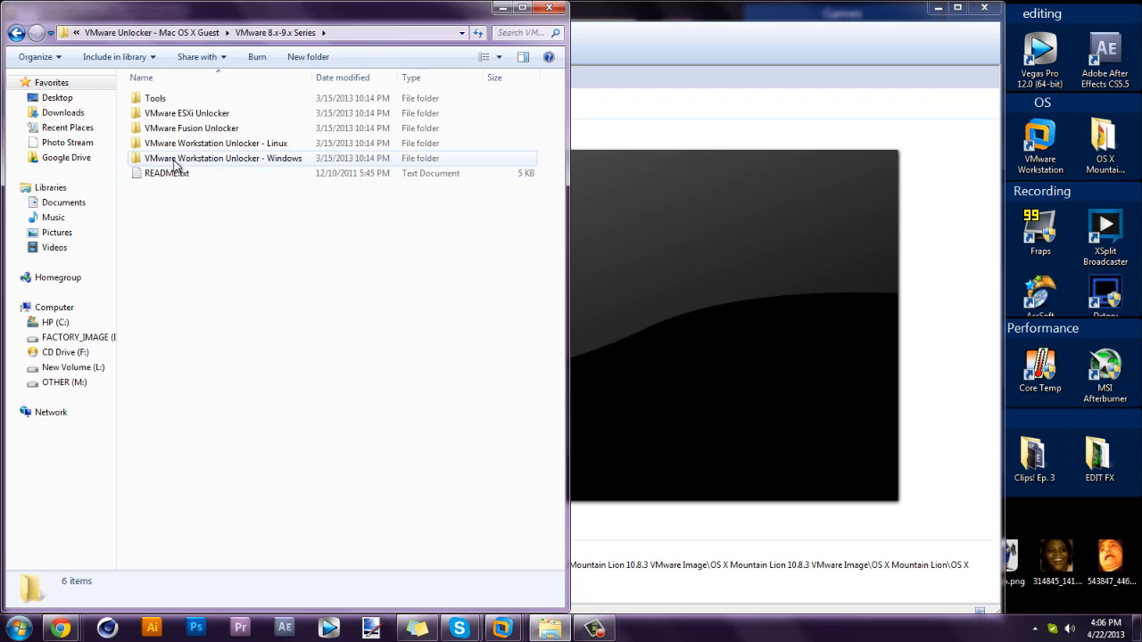
double_click(295, 158)
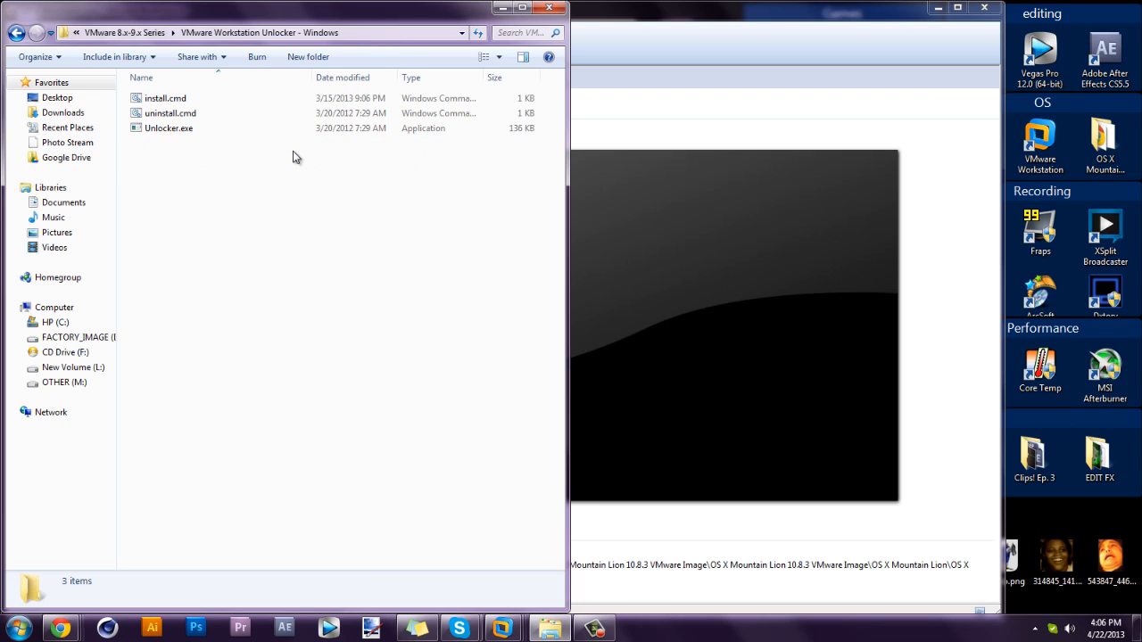
Run install.cmd, then climb back up to the OS X Mountain Lion 10.8.3 VMware Image folder.
double_click(174, 100)
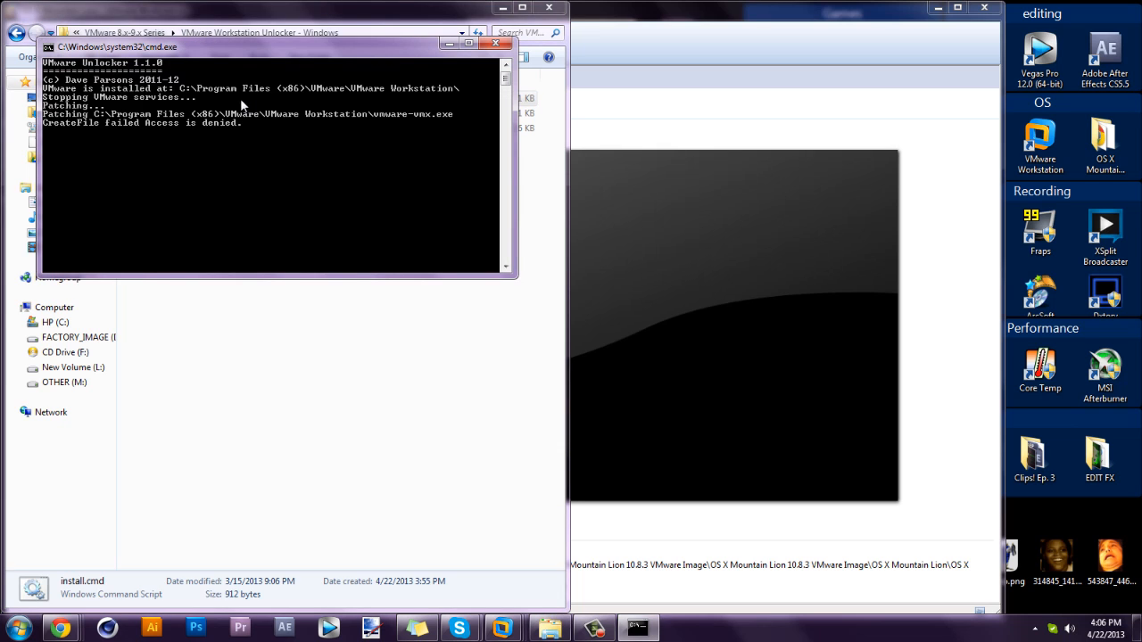
click(225, 302)
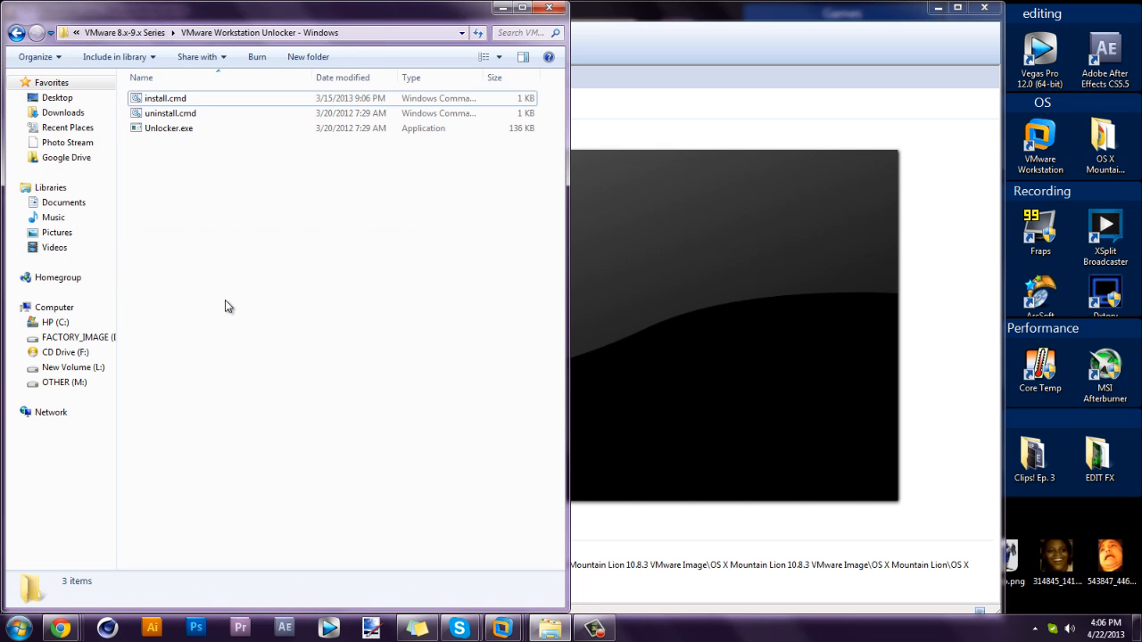
click(143, 33)
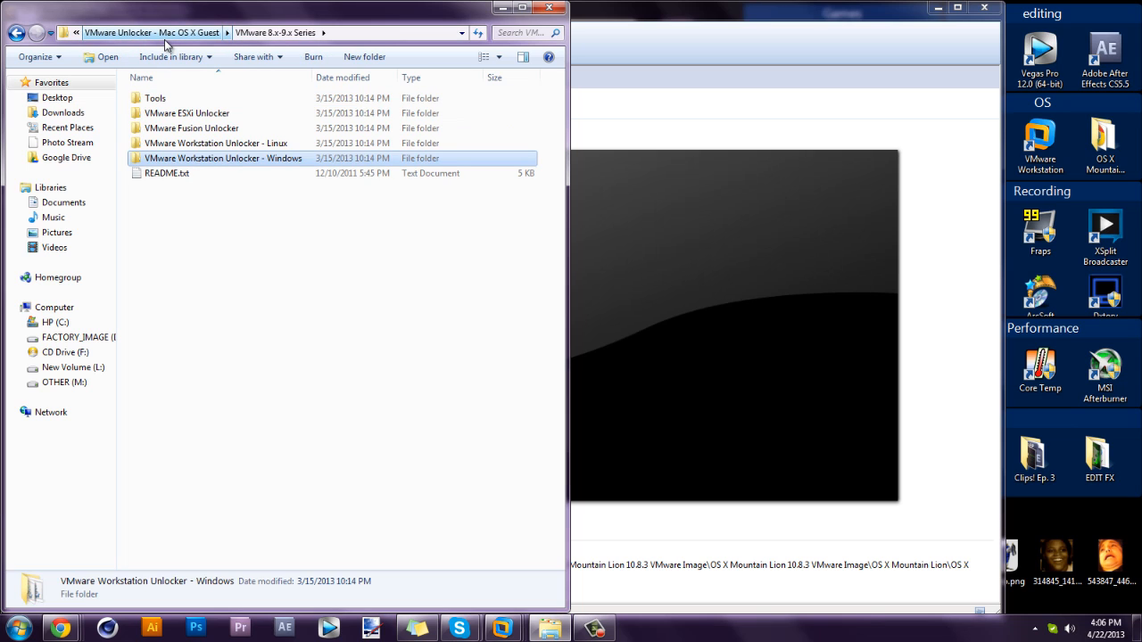
click(166, 33)
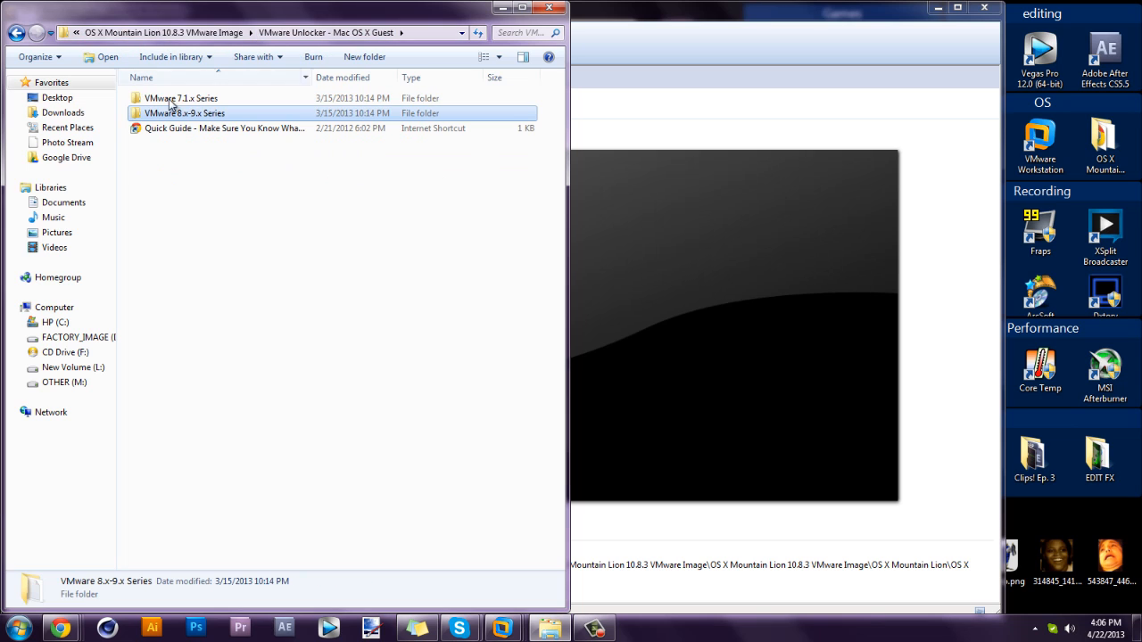
click(190, 33)
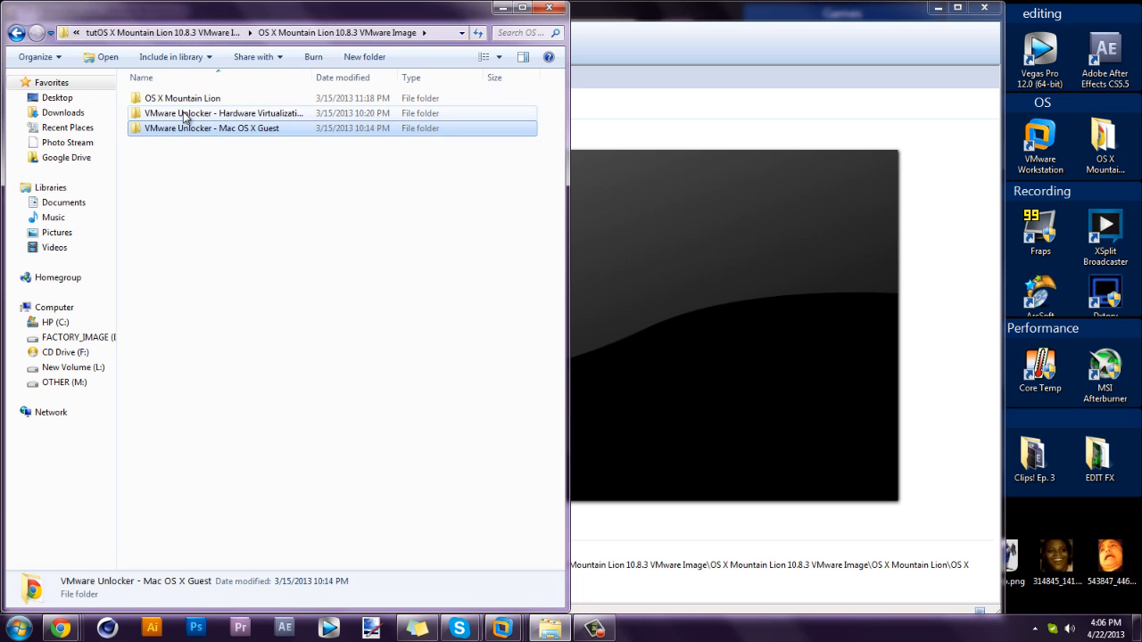
Inspect vmware-vmx-patch.exe in the Hardware Virtualization Bypasser folder, then return to the image folder.
double_click(183, 113)
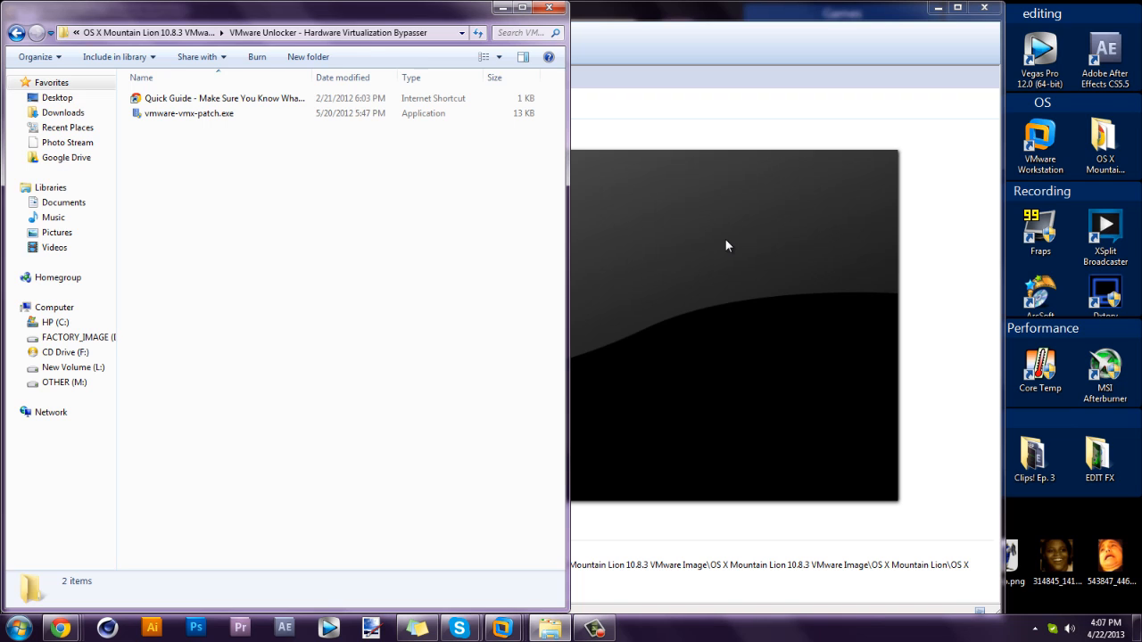
click(161, 114)
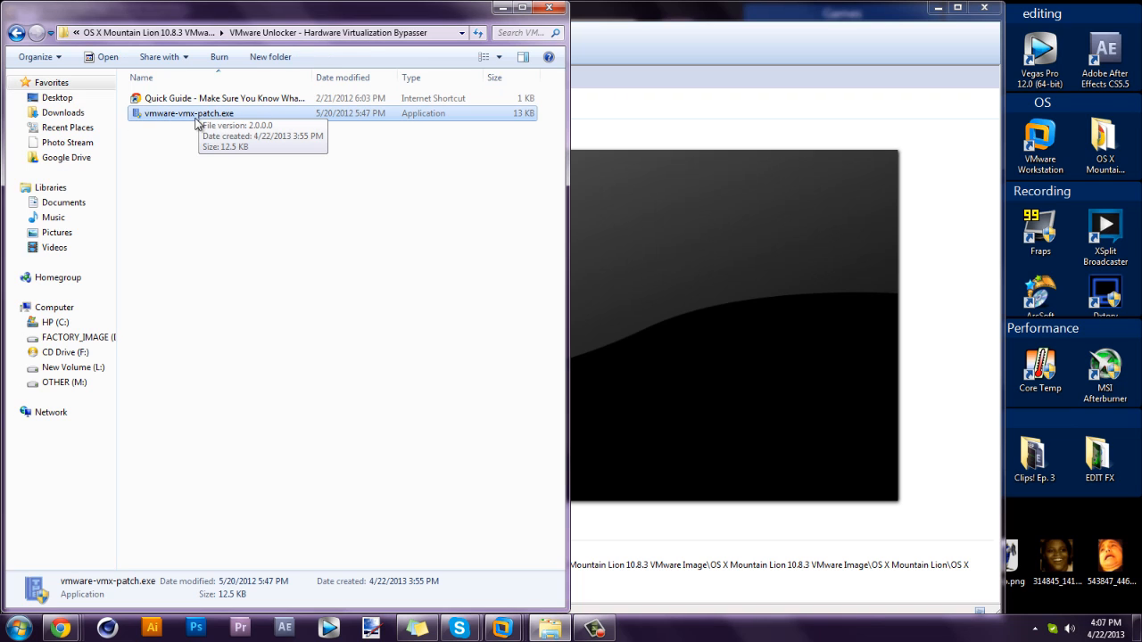
click(182, 34)
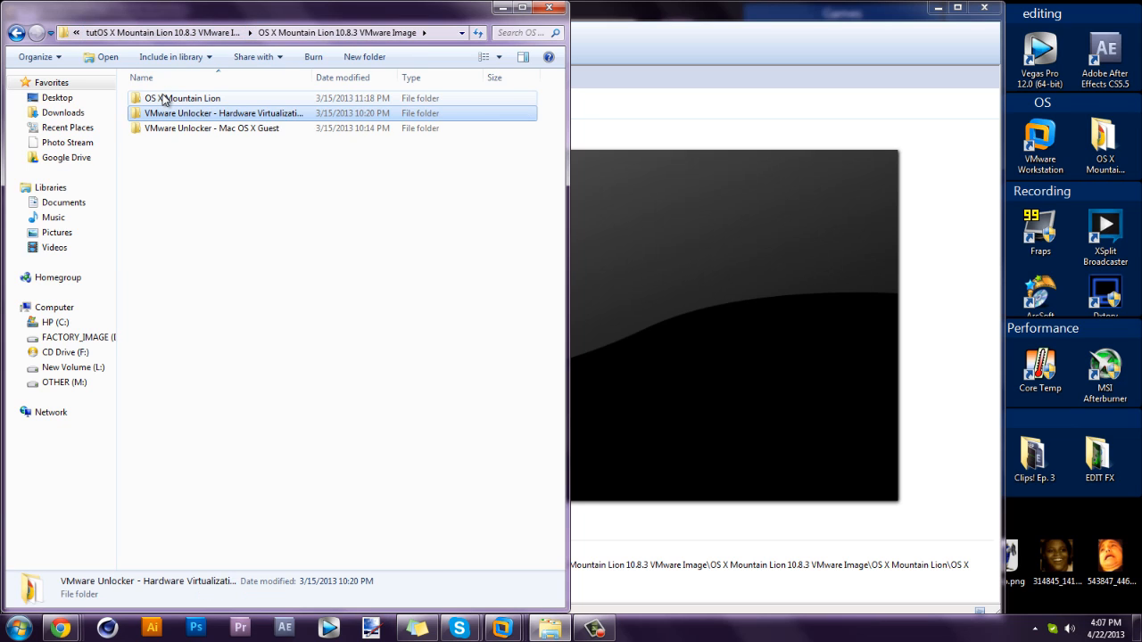
click(185, 206)
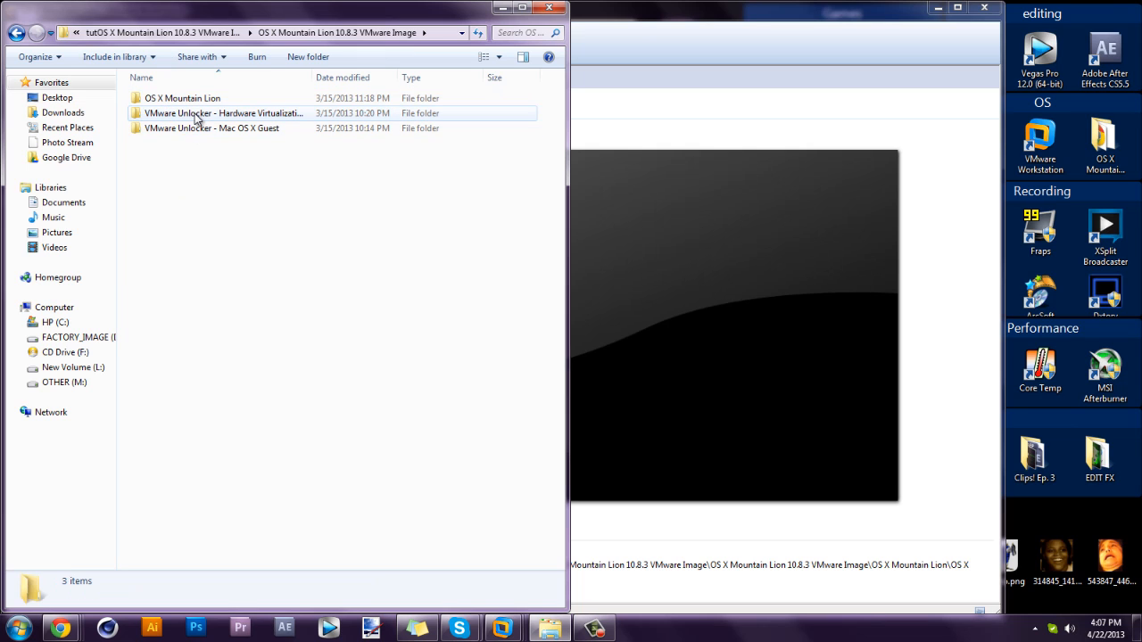
double_click(196, 116)
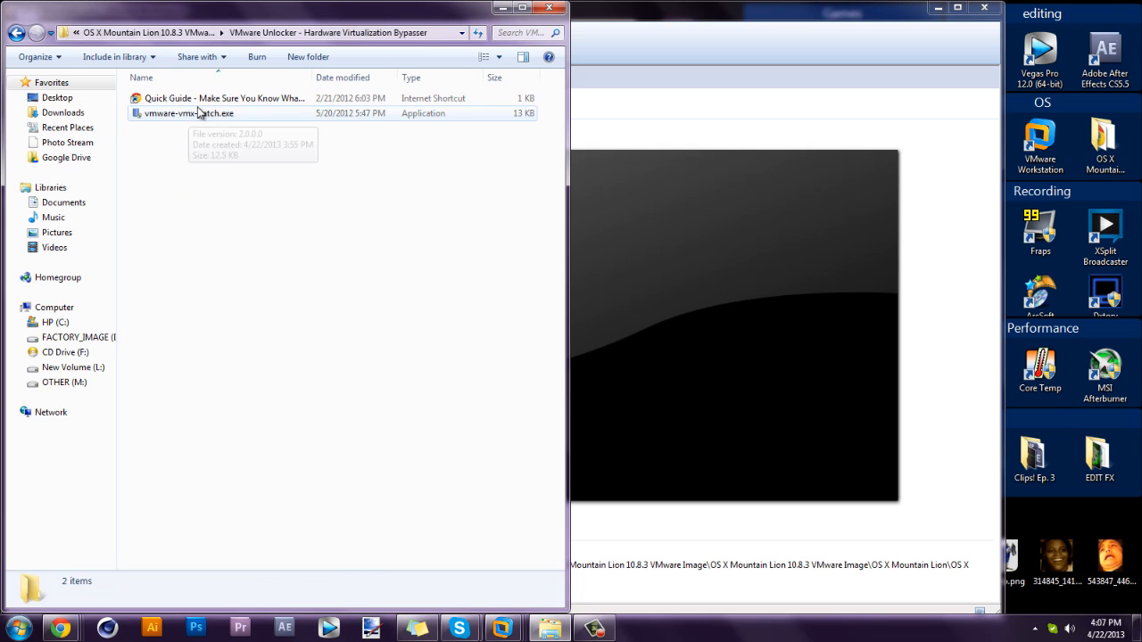
click(801, 156)
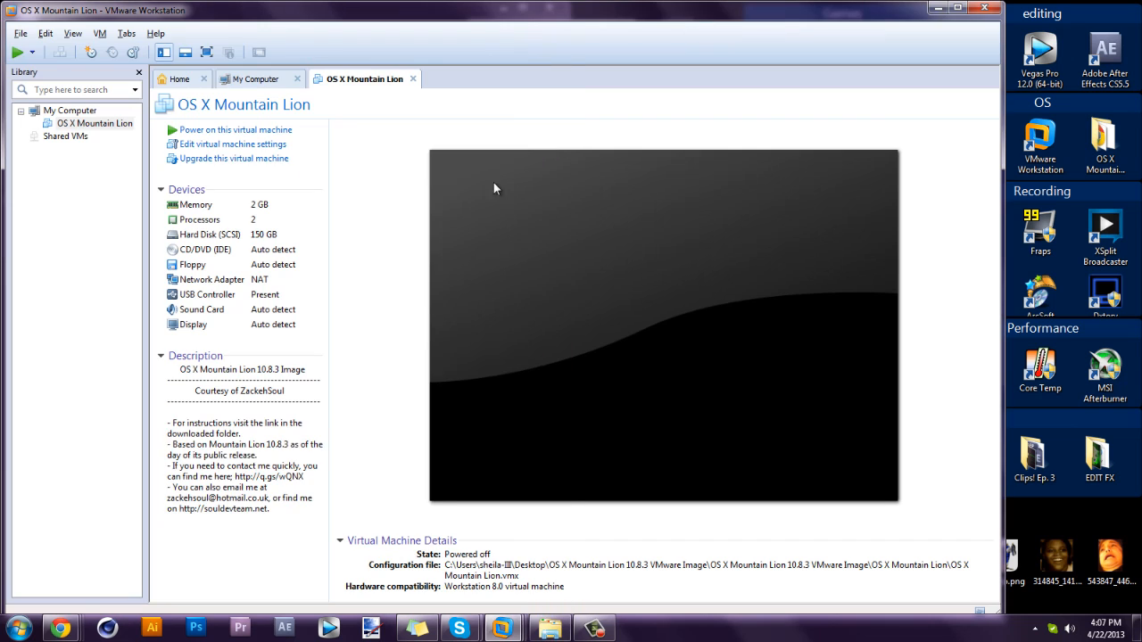
click(549, 628)
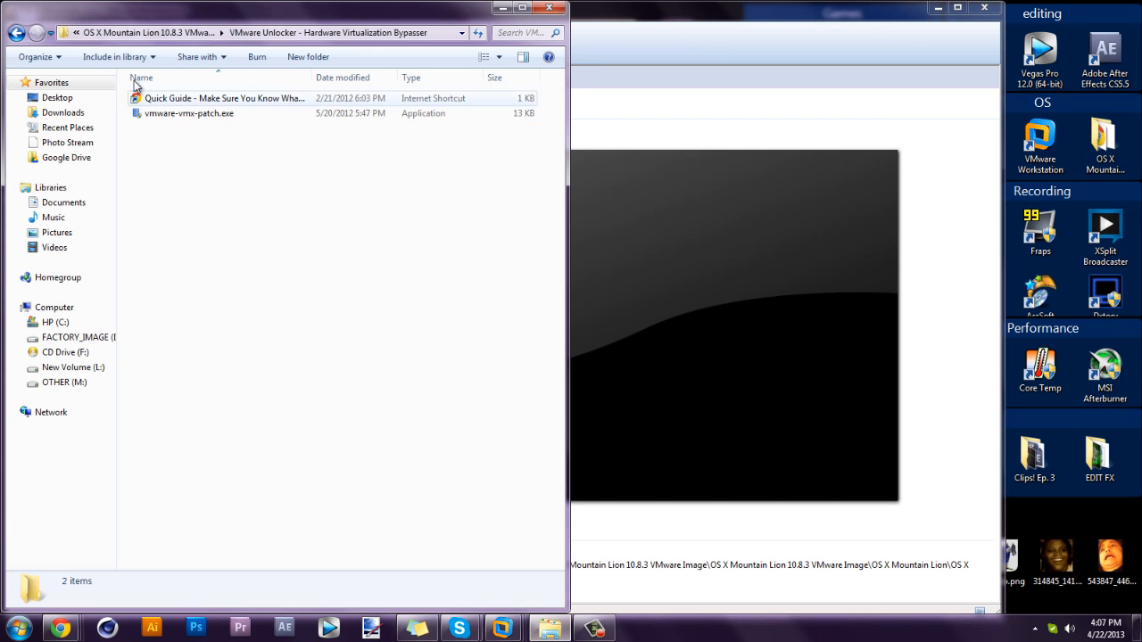
click(149, 33)
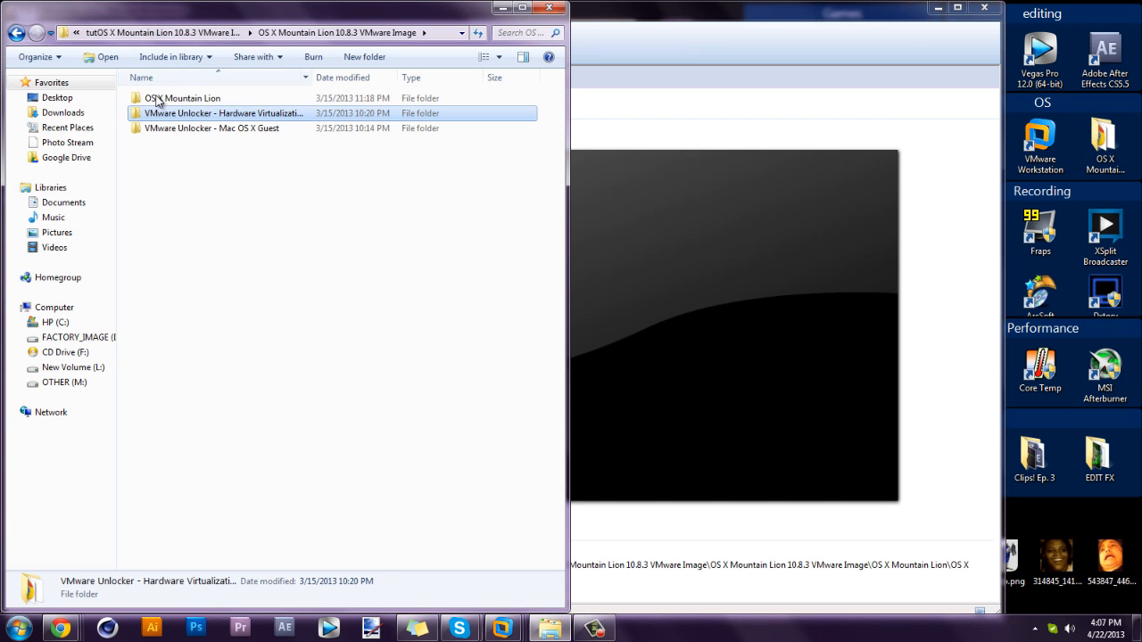
Run intel-kernel.cmd and amd-kernel.cmd in the OS X Mountain Lion folder, declining the NVRAM backup each time.
double_click(154, 100)
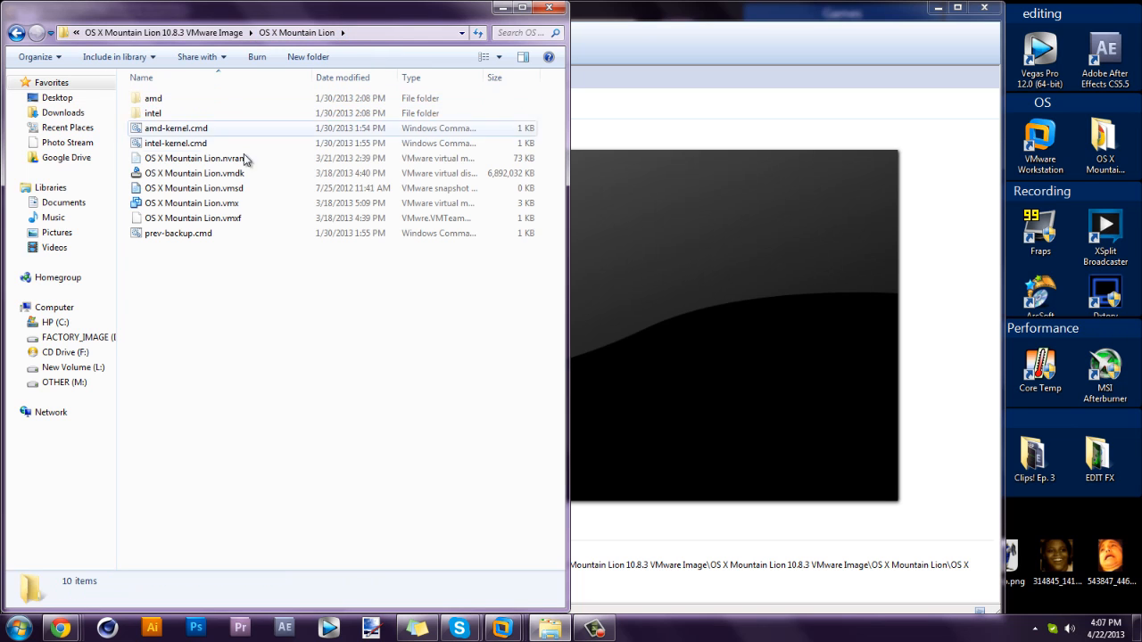
double_click(159, 146)
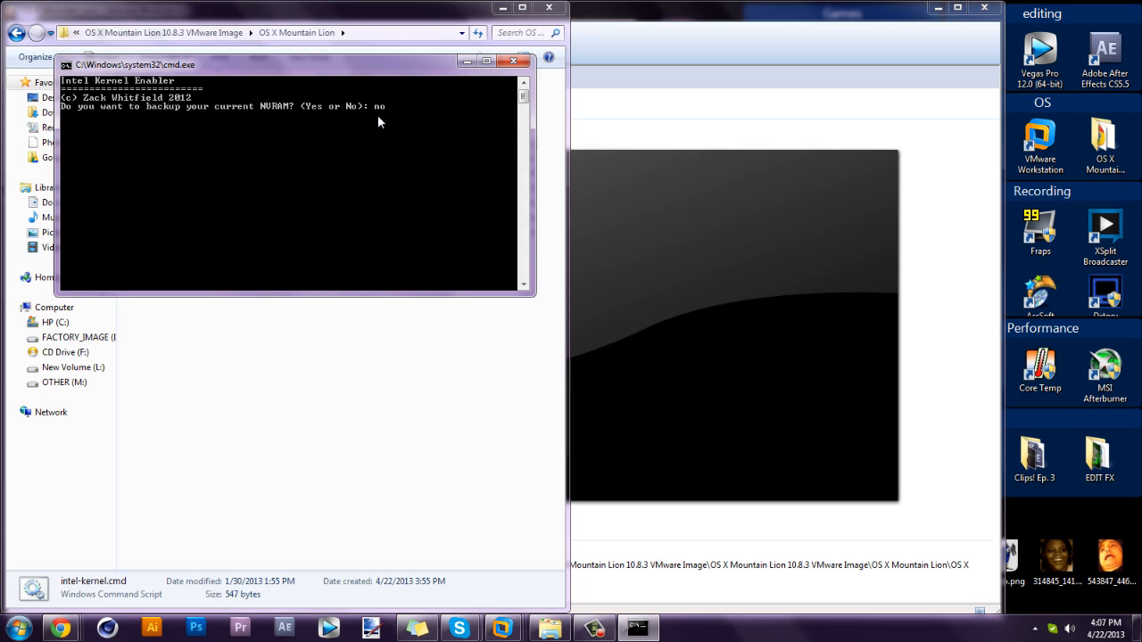
key(Return)
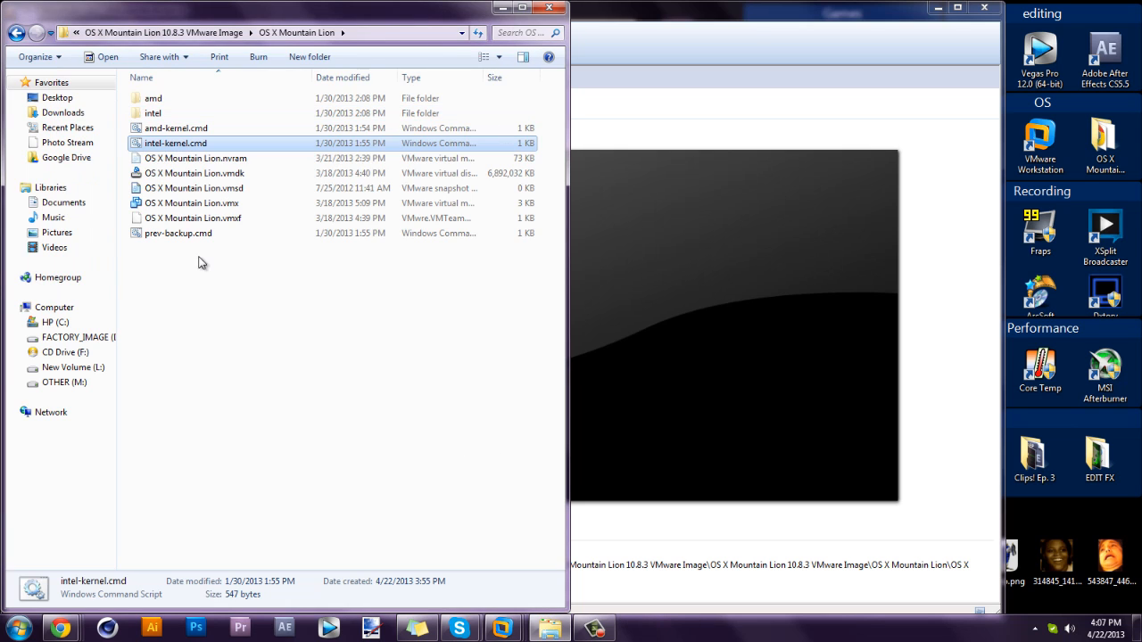
double_click(175, 128)
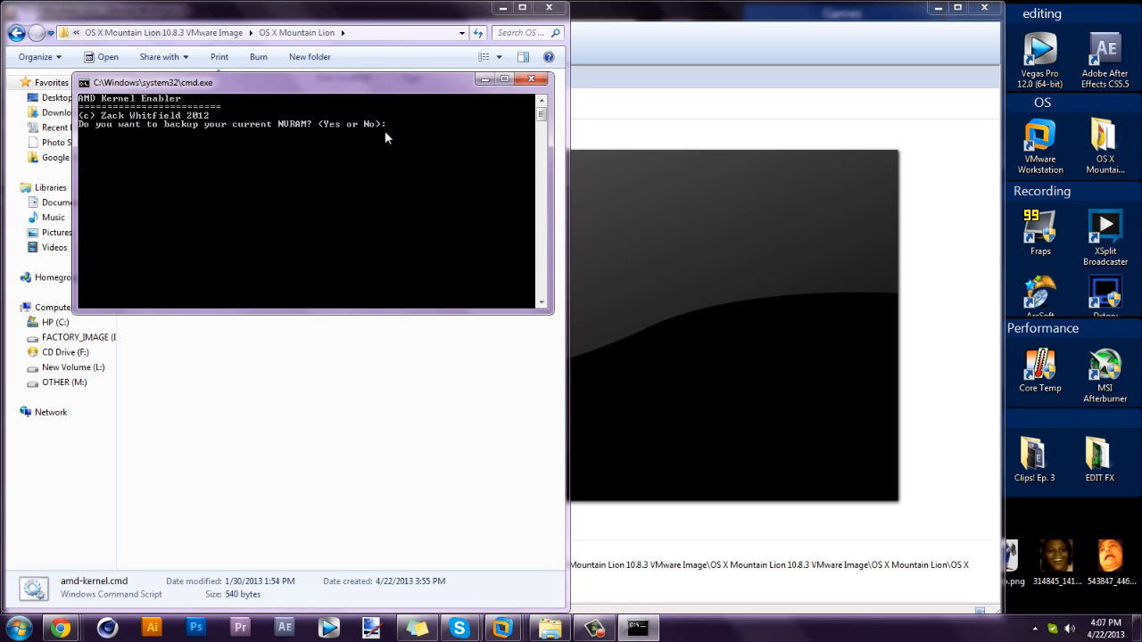
drag(442, 83, 604, 84)
key(Return)
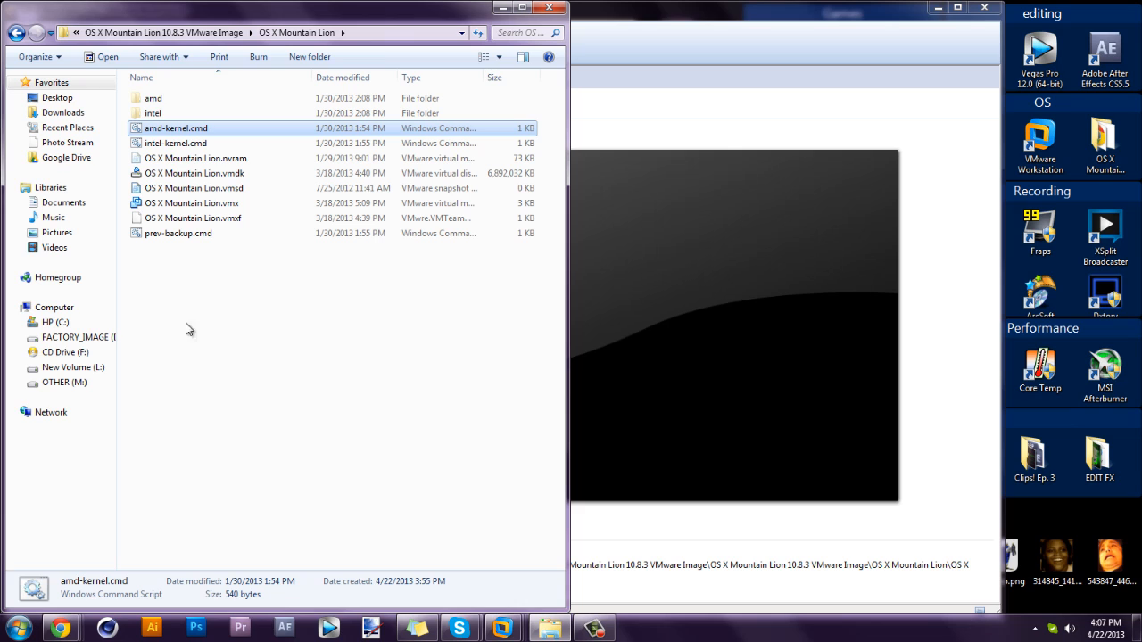
drag(126, 94, 150, 116)
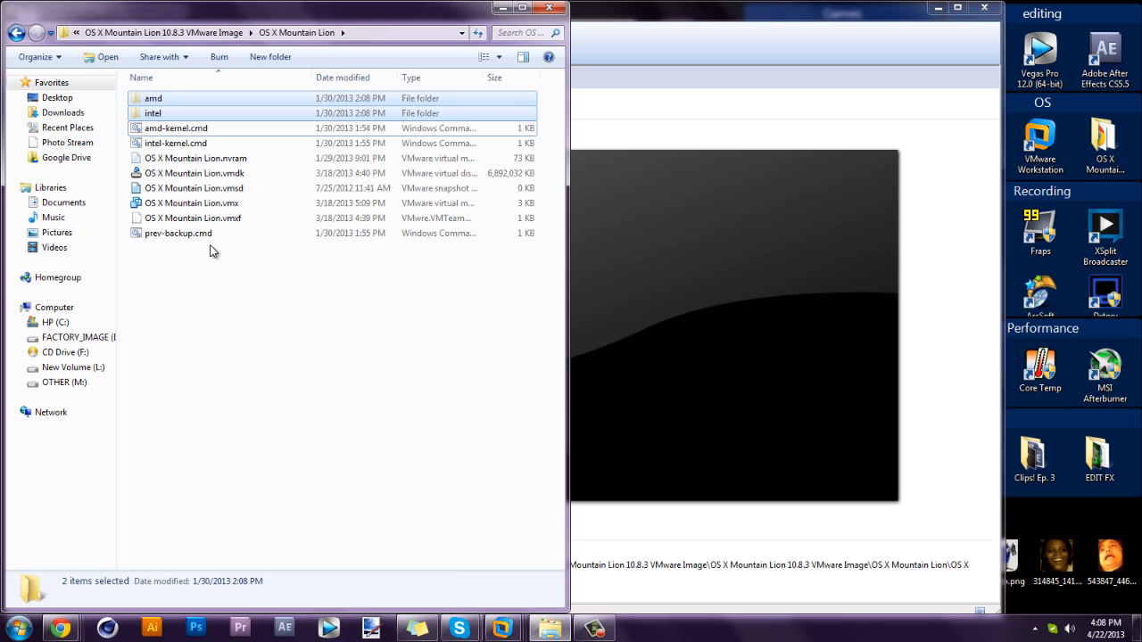
Select OS X Mountain Lion.vmx in the OS X Mountain Lion folder in Explorer.
click(211, 251)
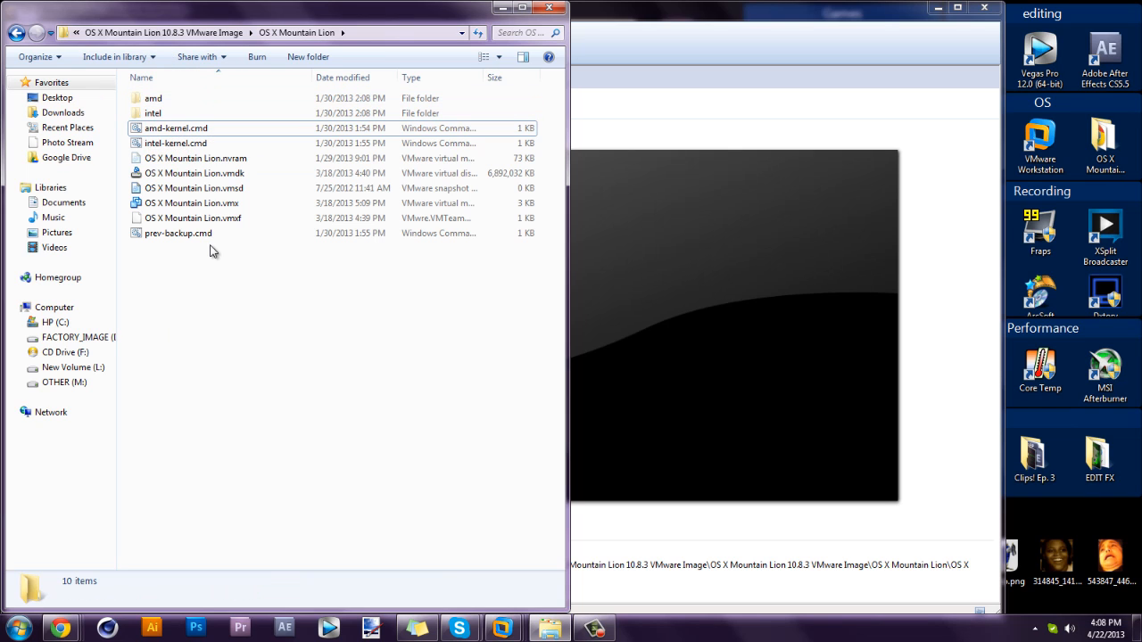
double_click(134, 98)
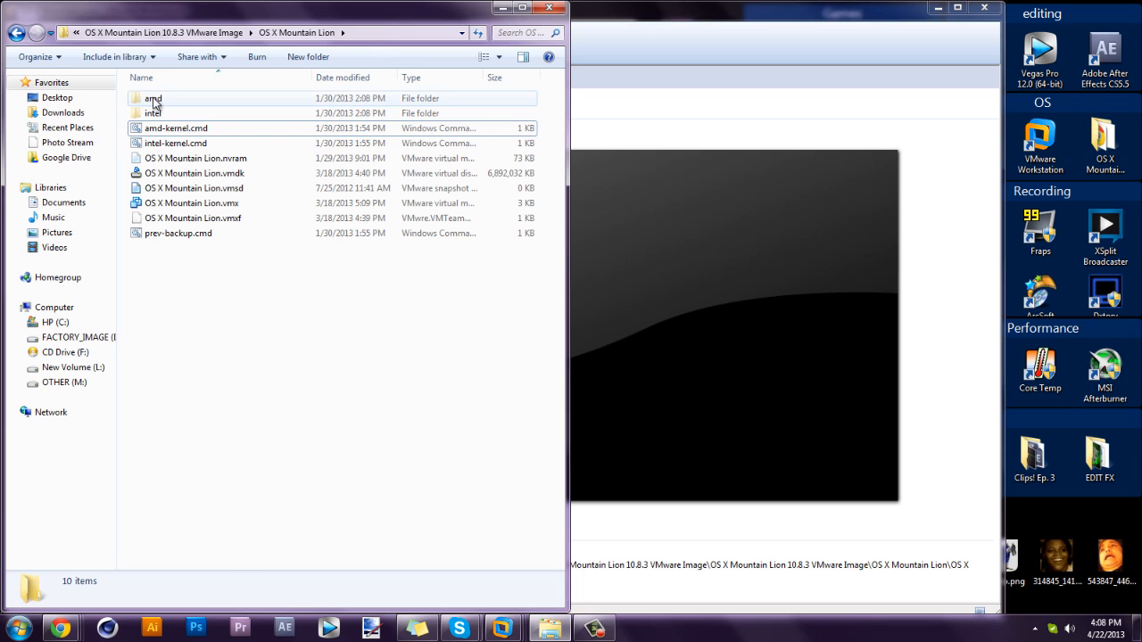
click(16, 33)
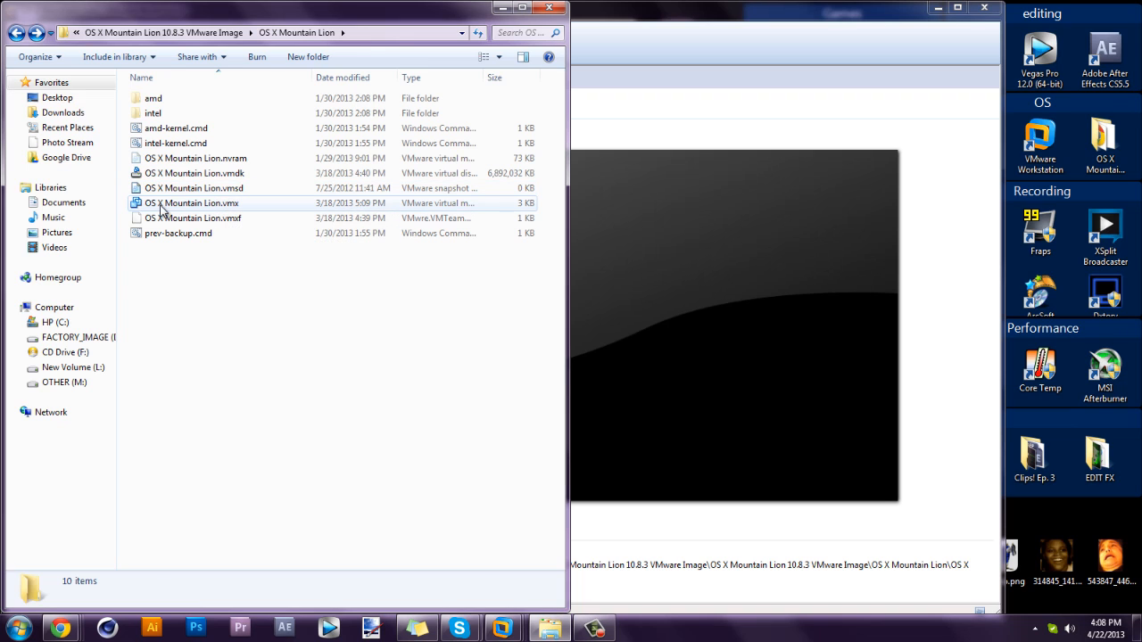
click(225, 202)
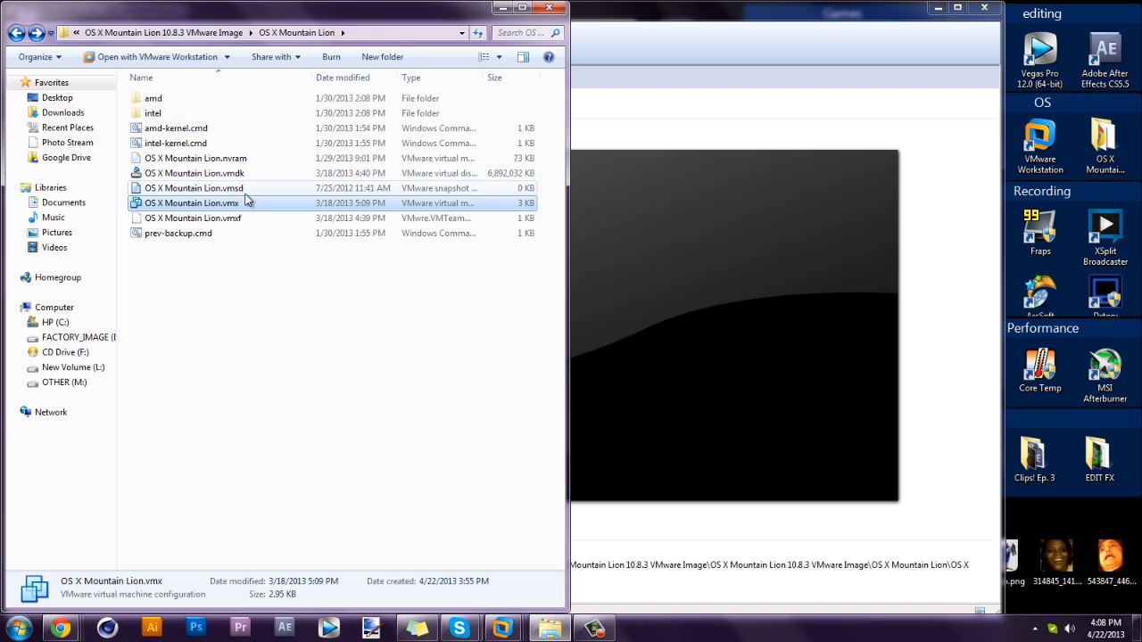
From the Workstation home page, open OS X Mountain Lion.vmx from the tutOS X Mountain Lion copy folder.
click(683, 12)
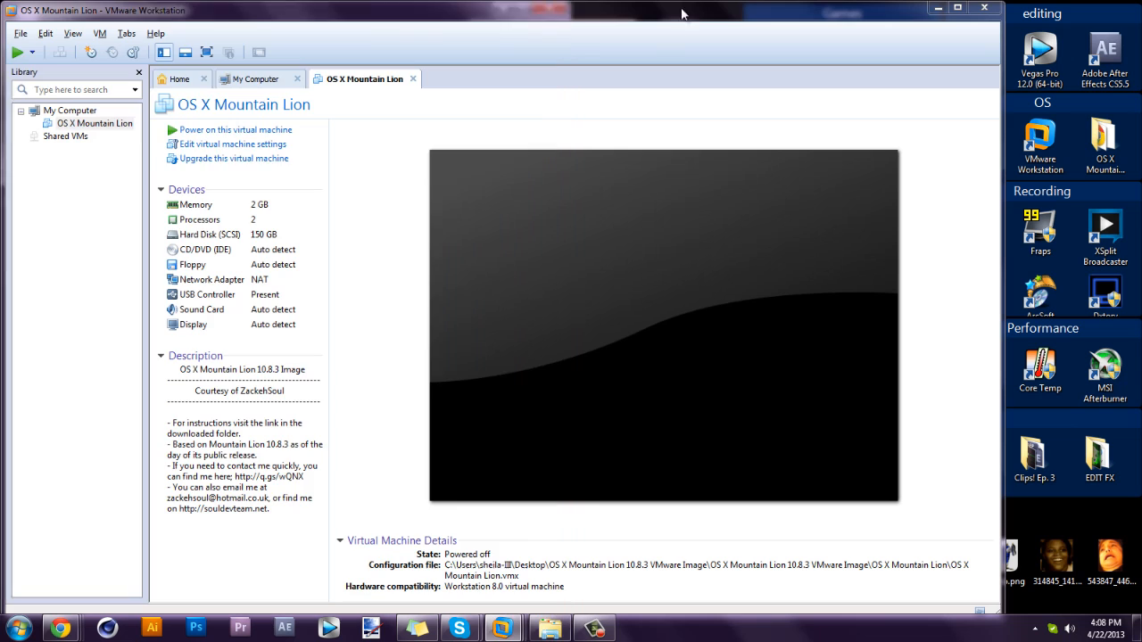
click(183, 83)
click(425, 346)
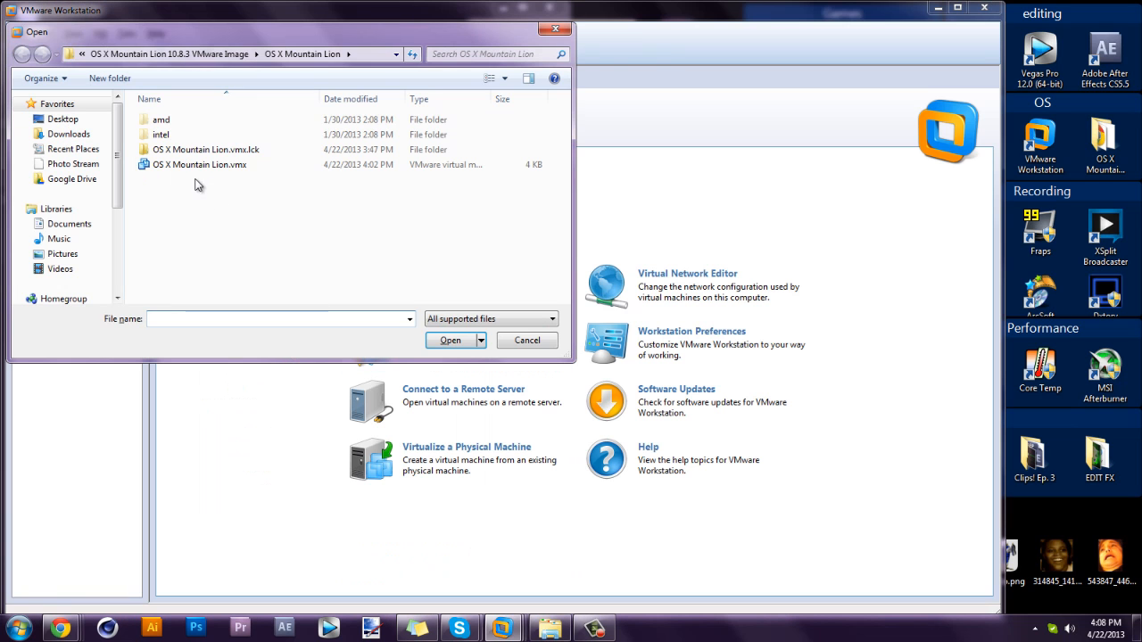
click(198, 55)
click(116, 54)
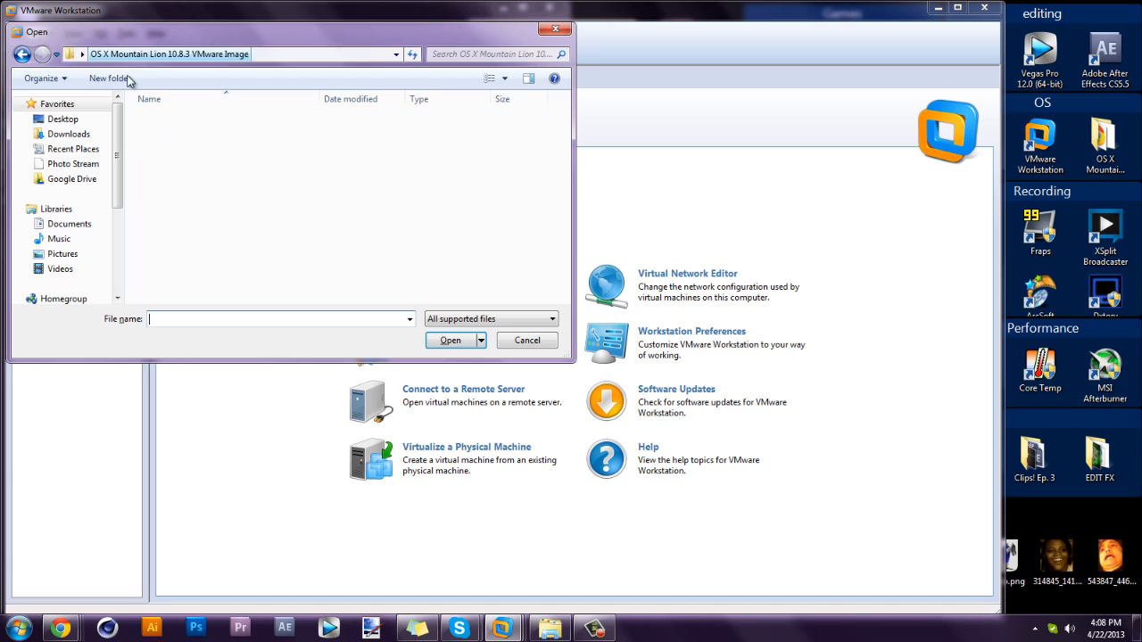
double_click(157, 136)
double_click(178, 119)
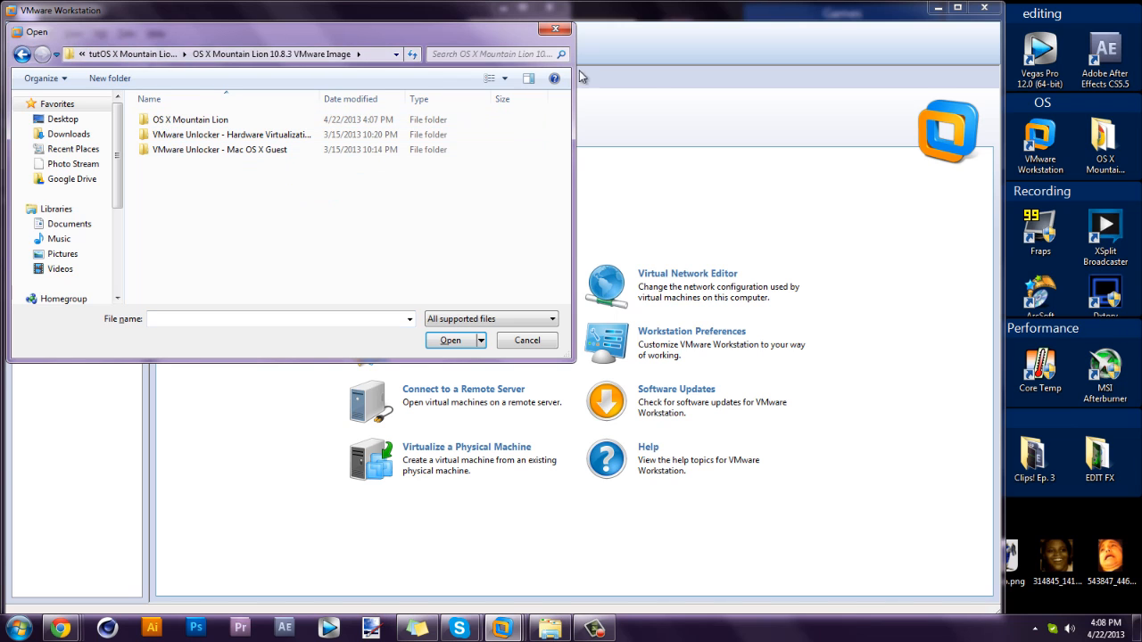
double_click(193, 119)
click(195, 149)
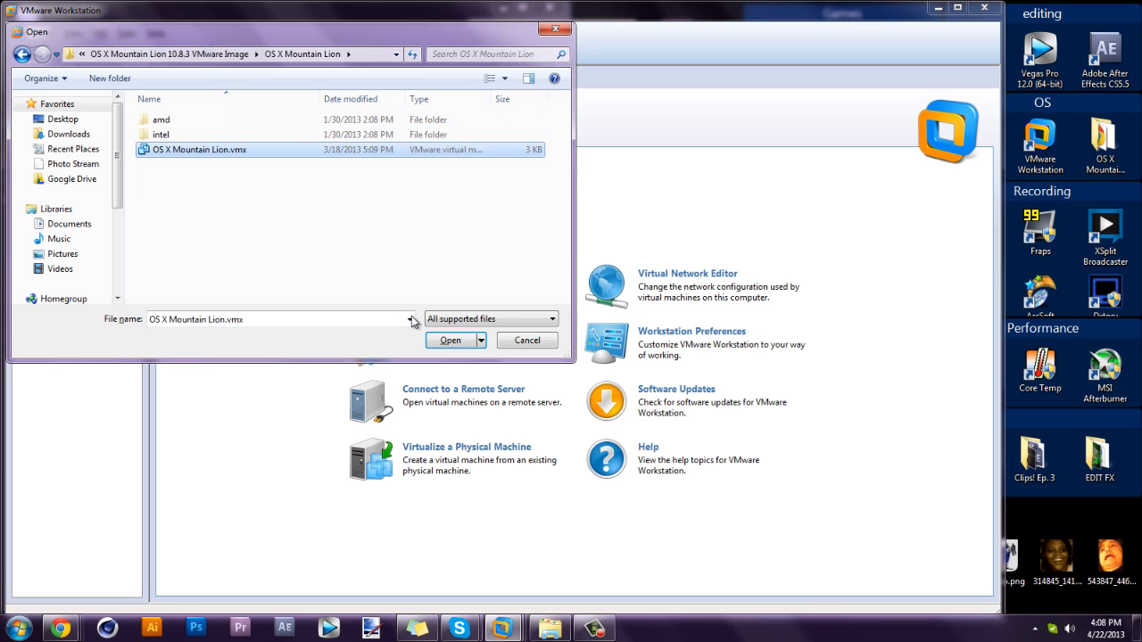
click(451, 341)
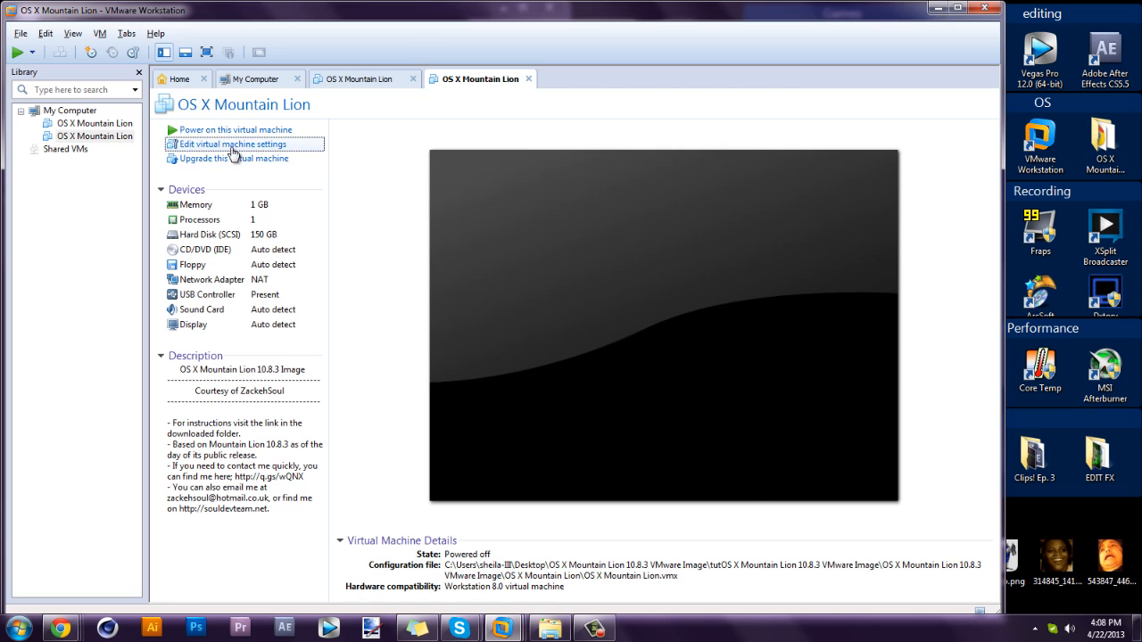
Prefix the virtual machine's name with 'tut' in its settings Options.
click(234, 146)
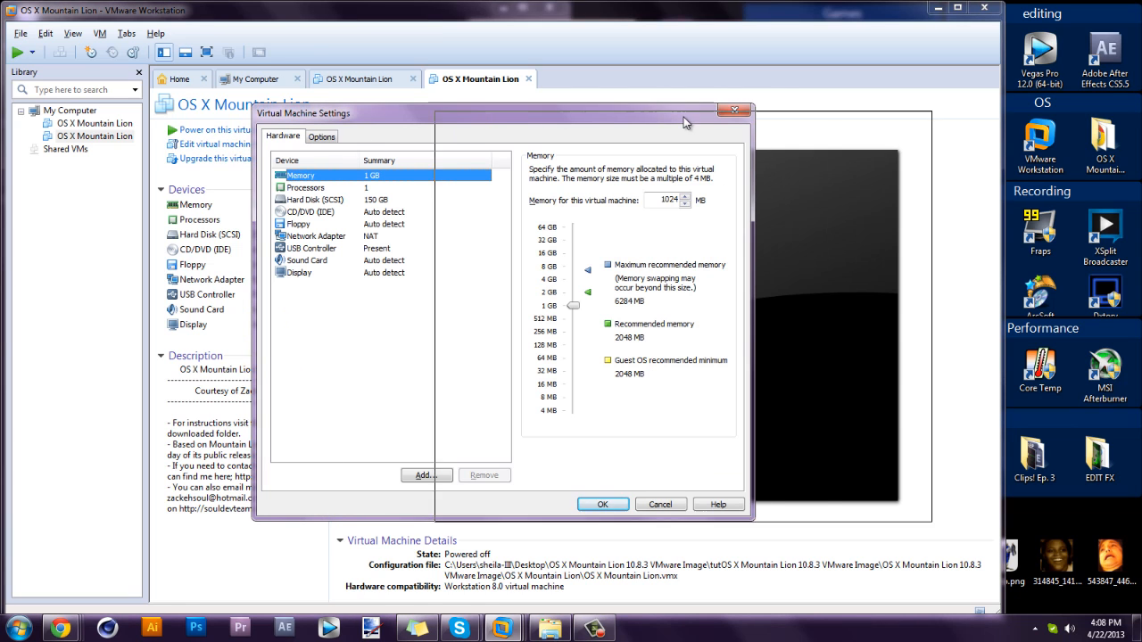
drag(489, 116, 683, 121)
click(526, 142)
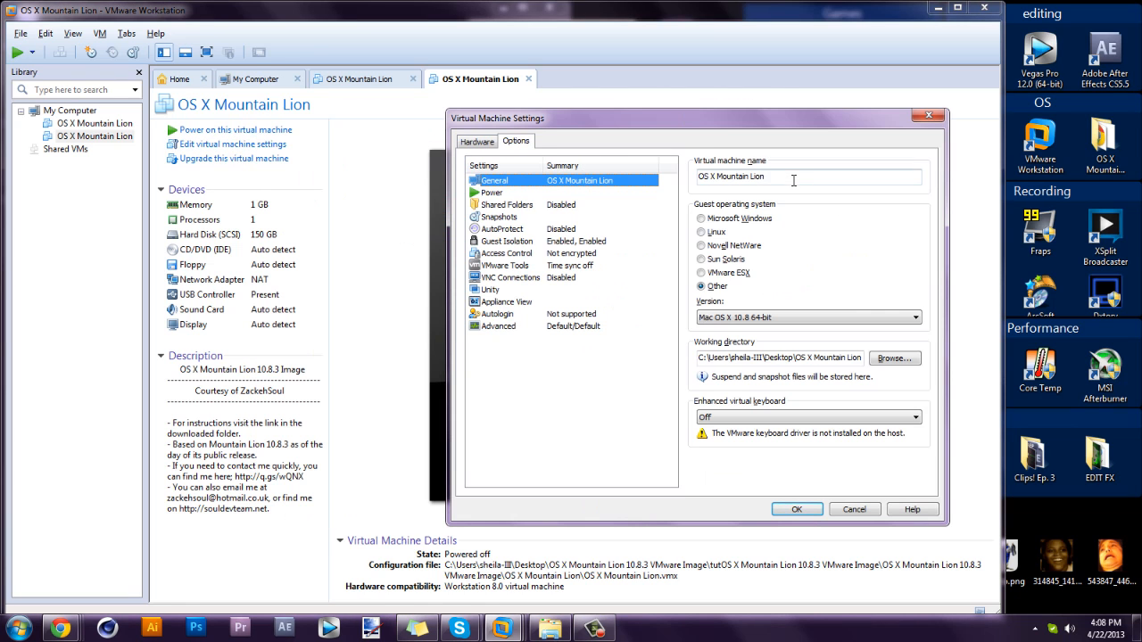
key(Right)
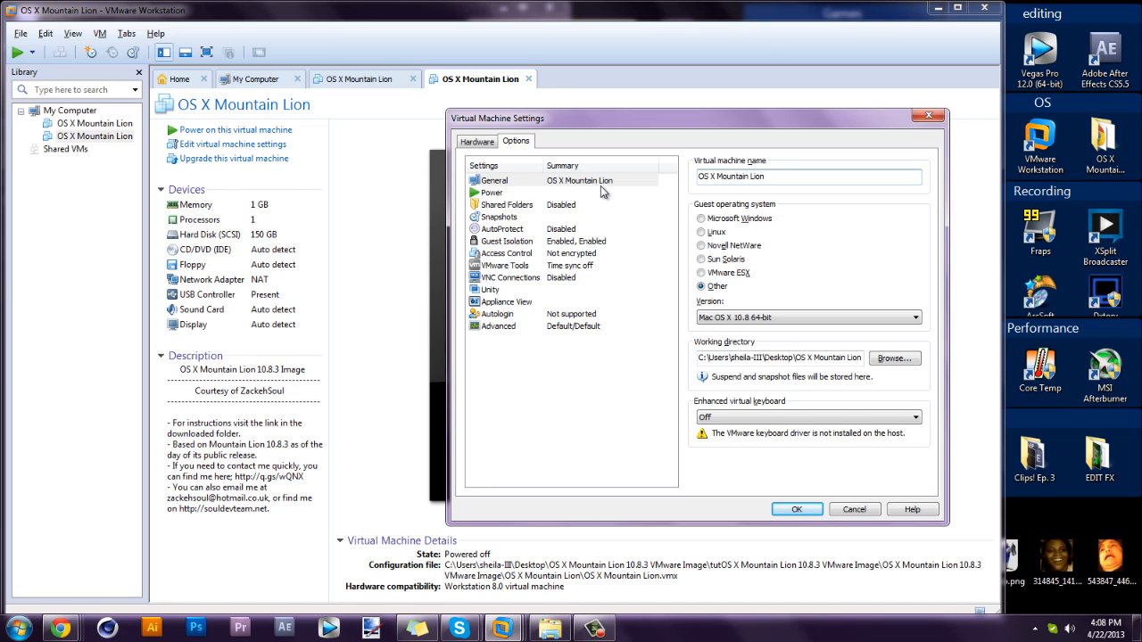
text(tut)
click(482, 142)
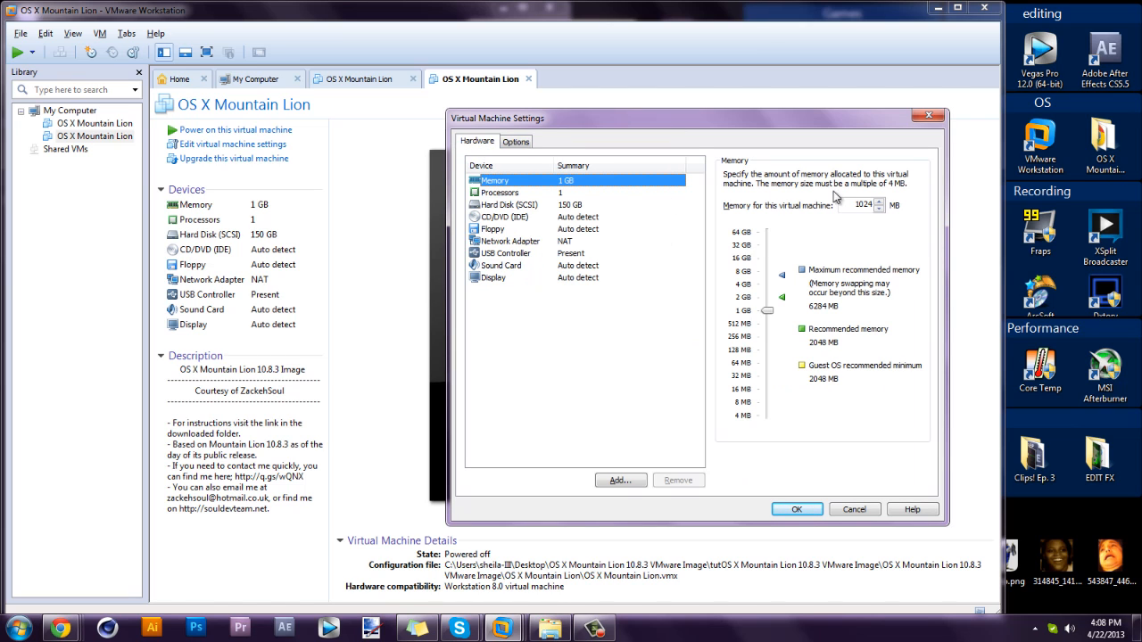
Set memory to 2 GB and processors to 2 with one core each, then apply.
click(783, 299)
click(782, 277)
click(783, 299)
click(502, 194)
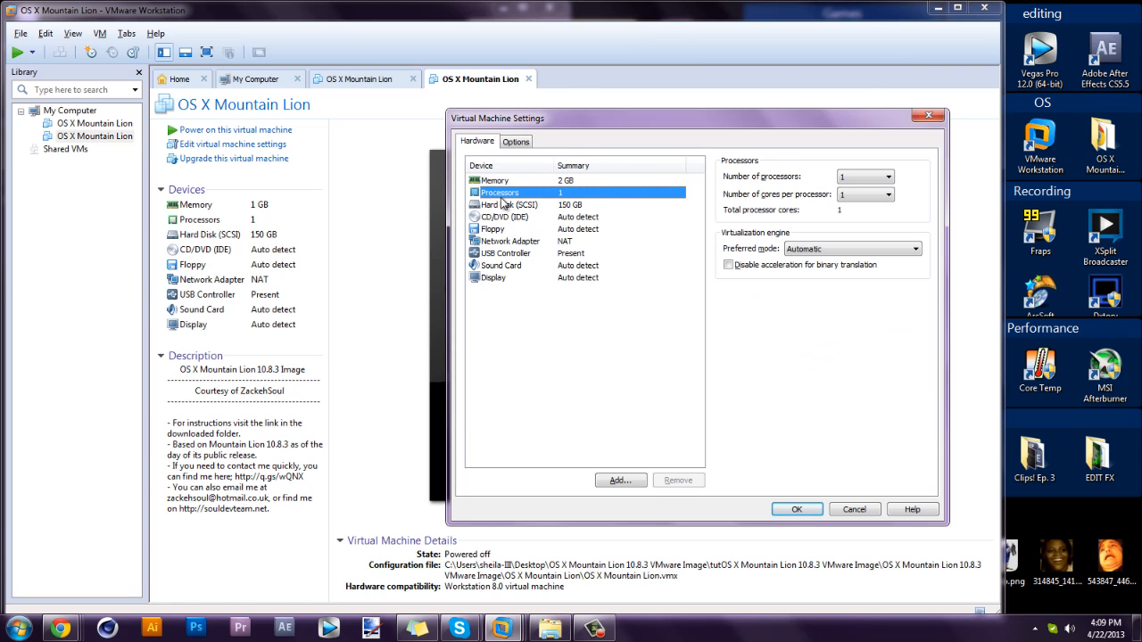
click(870, 178)
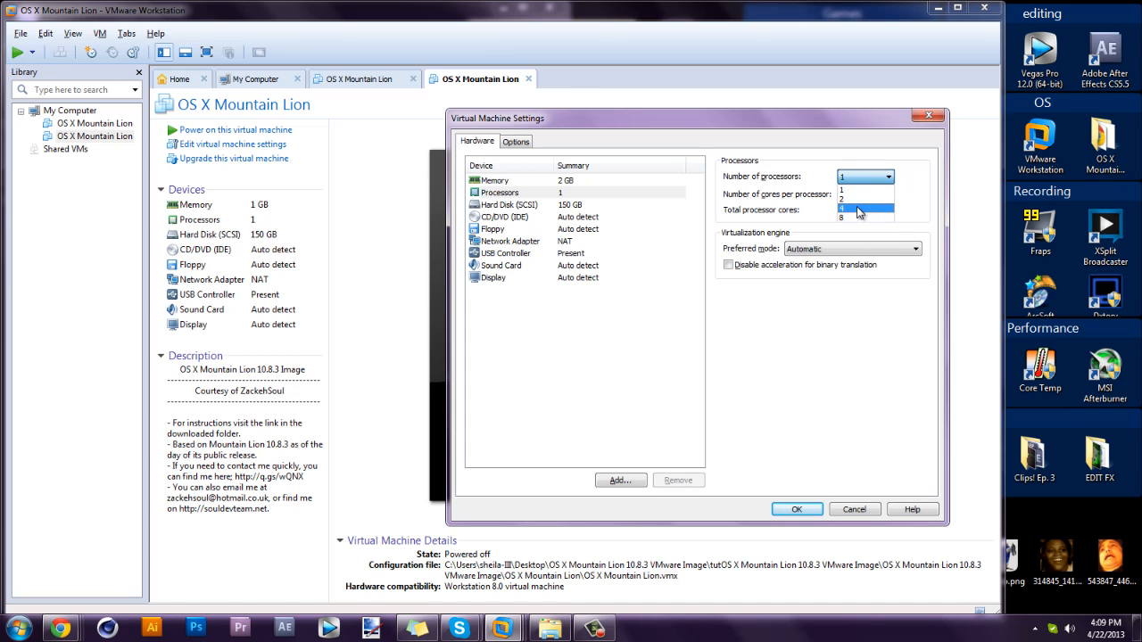
click(861, 198)
click(848, 194)
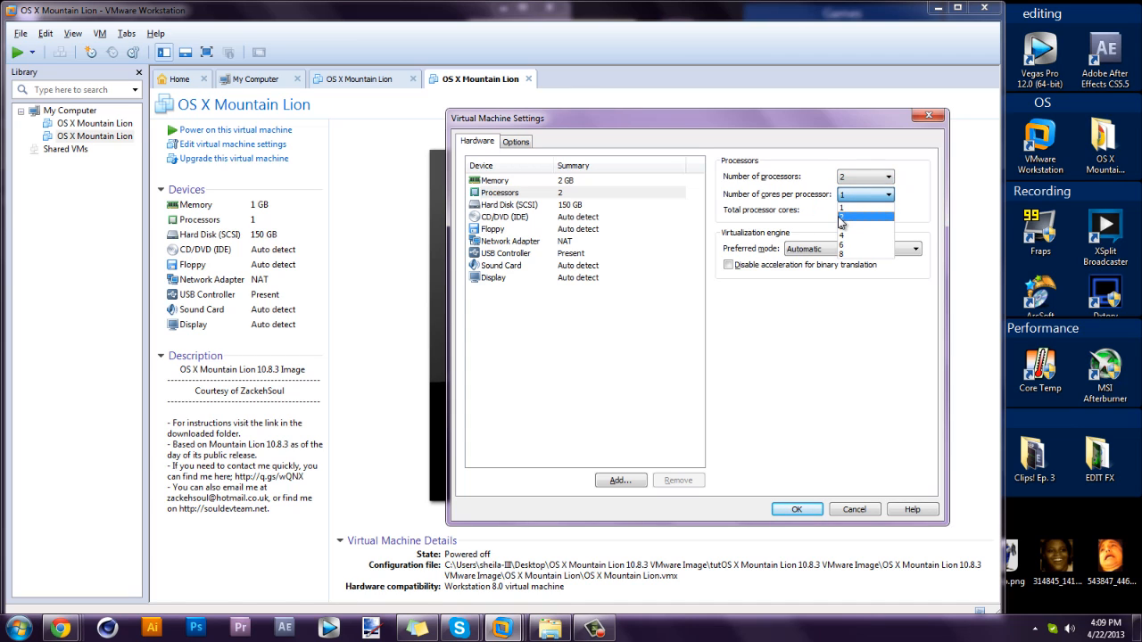
click(814, 202)
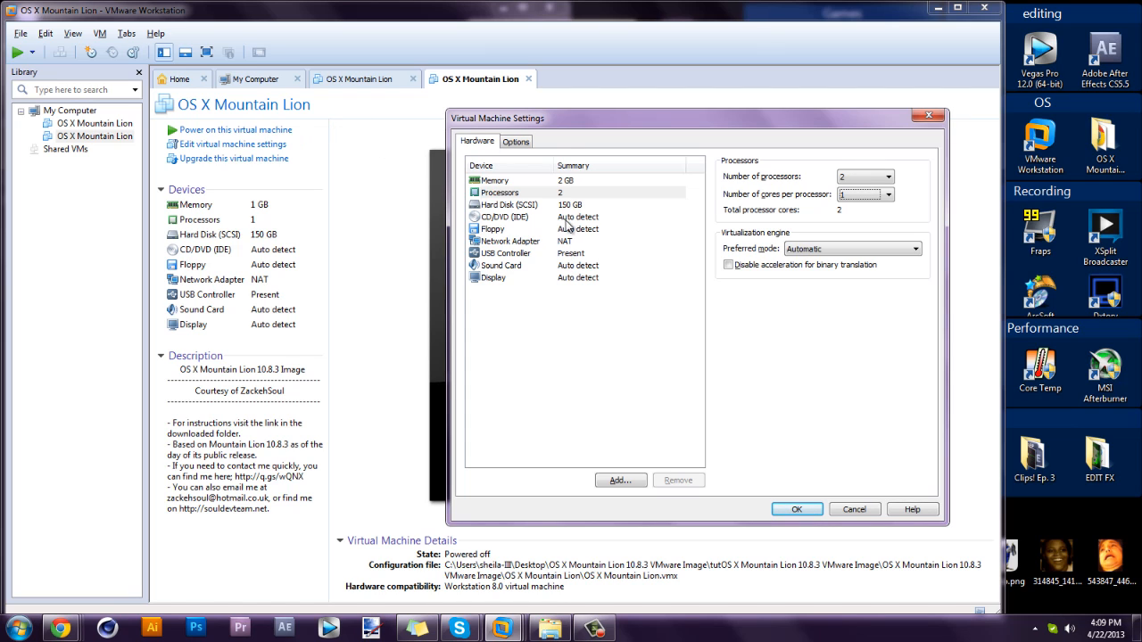
click(797, 509)
Power on tut OS X Mountain Lion, answer 'I copied it', and wait for the Welcome screen.
click(207, 130)
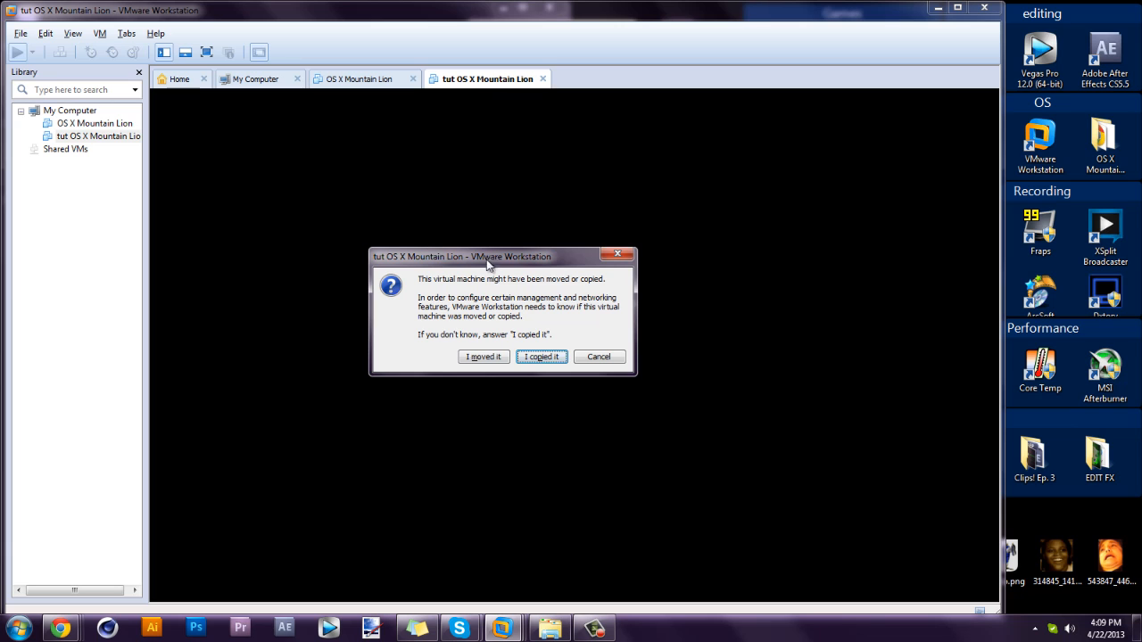
click(552, 357)
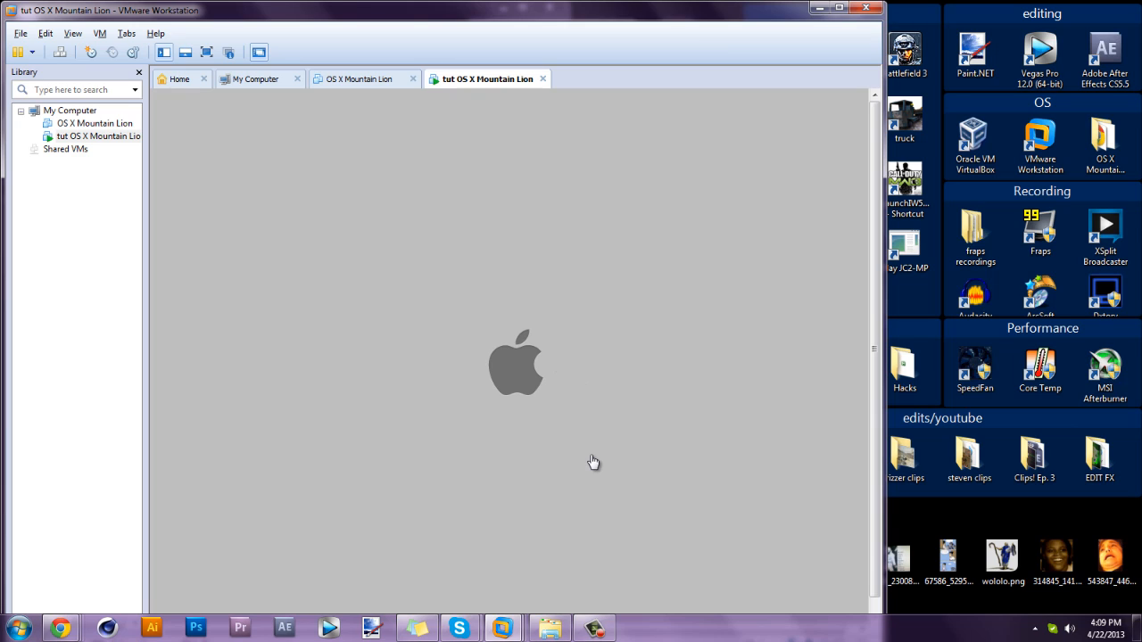
click(593, 628)
click(603, 629)
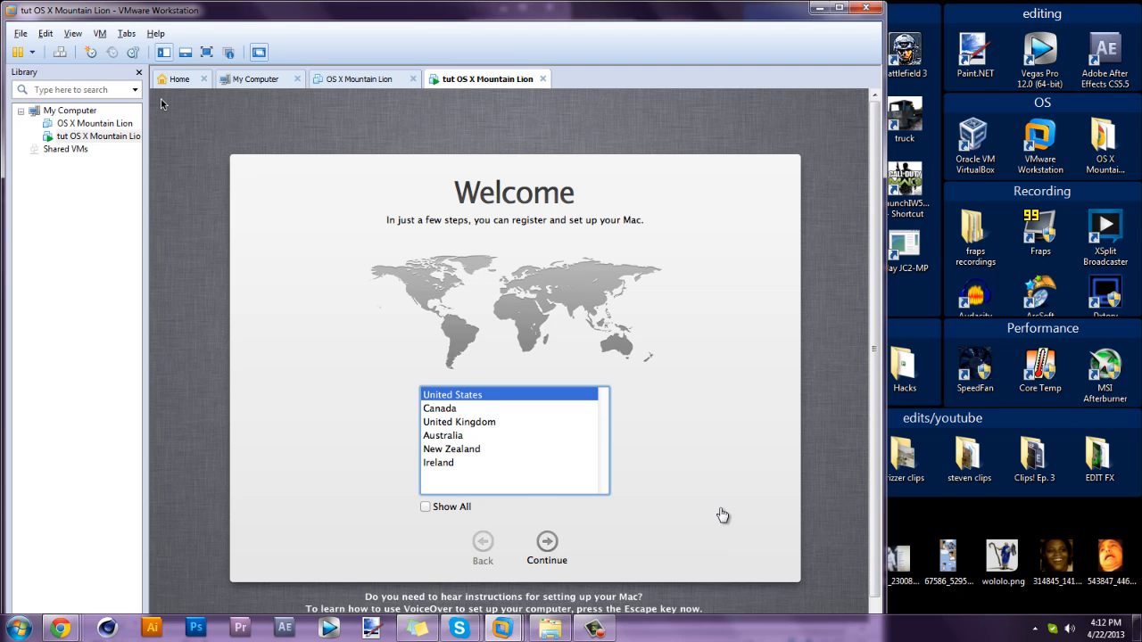
Accept United States and the U.S. keyboard layout, and skip transferring information.
scroll(869, 393, down, 1)
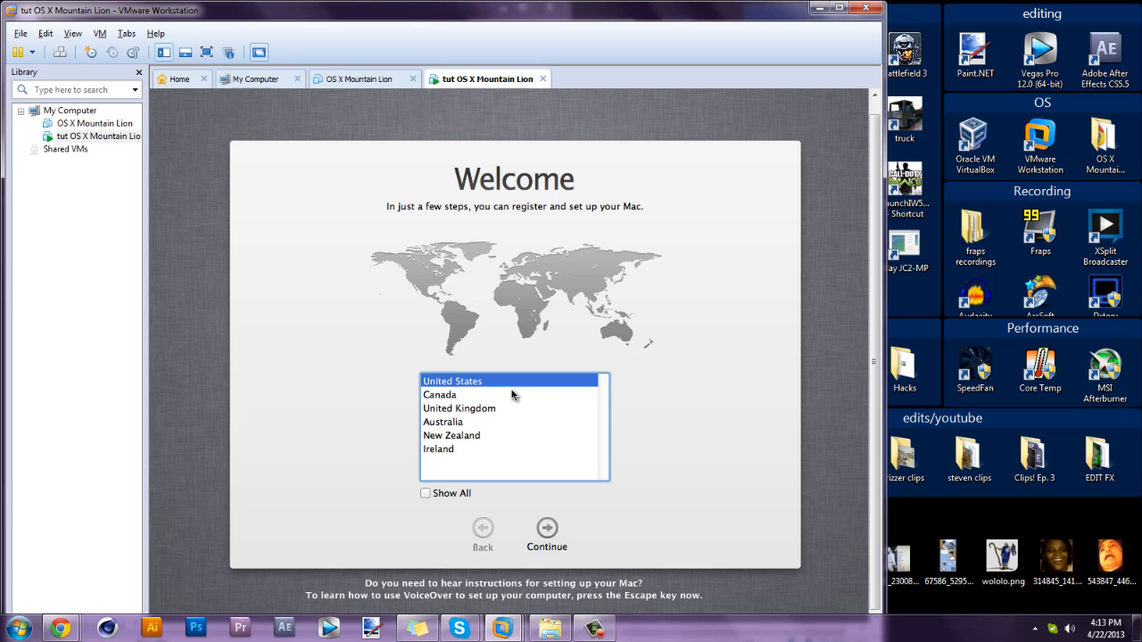
click(548, 536)
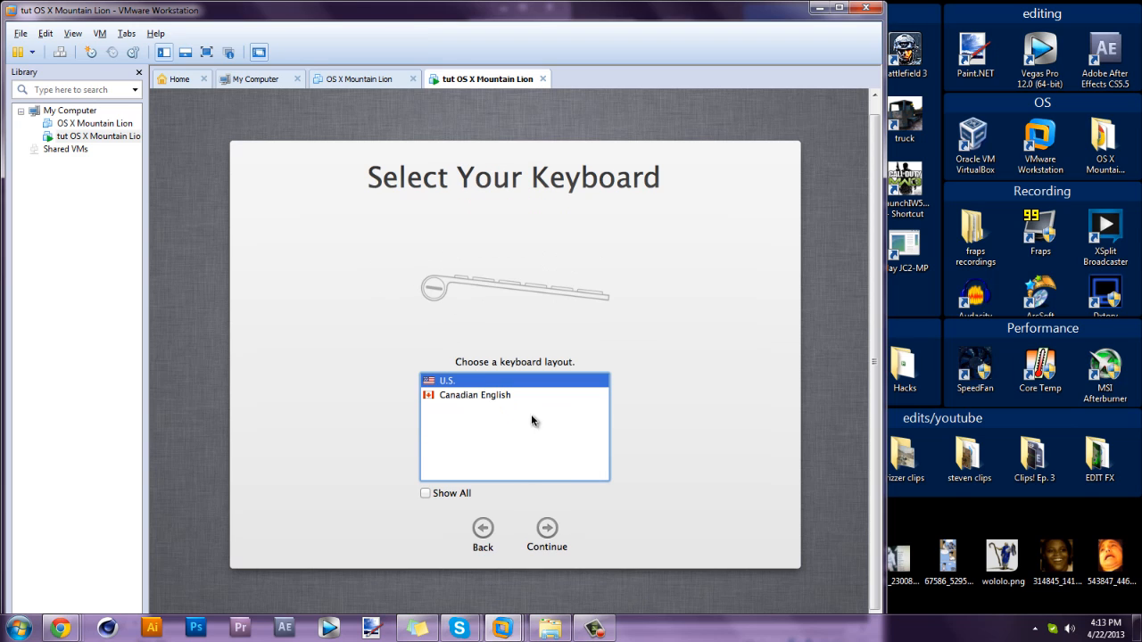
click(556, 528)
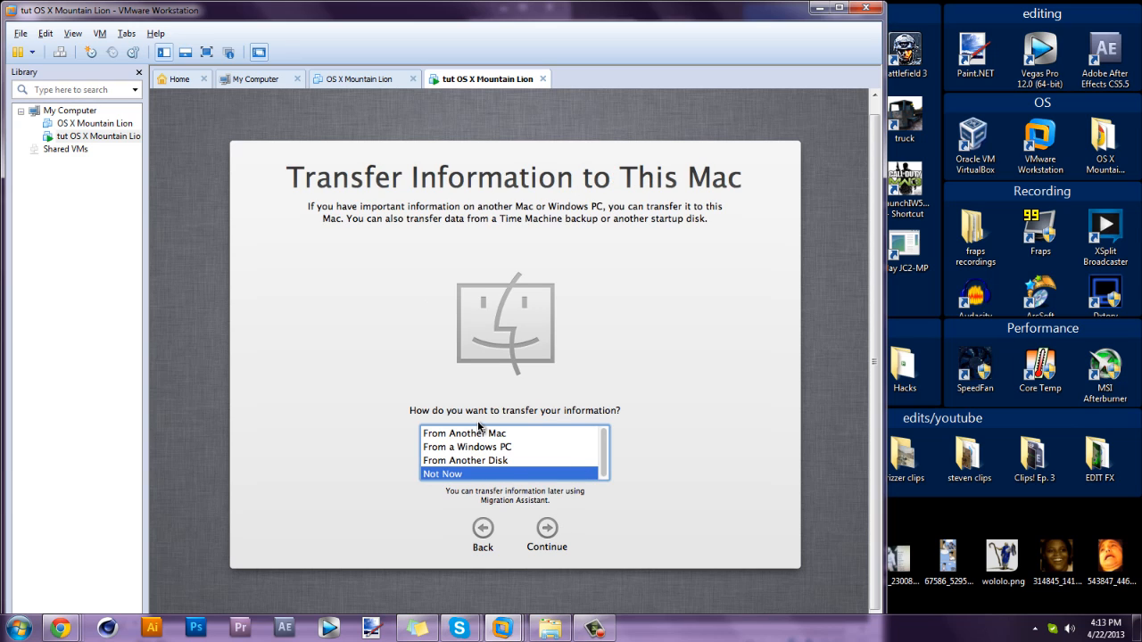
click(549, 529)
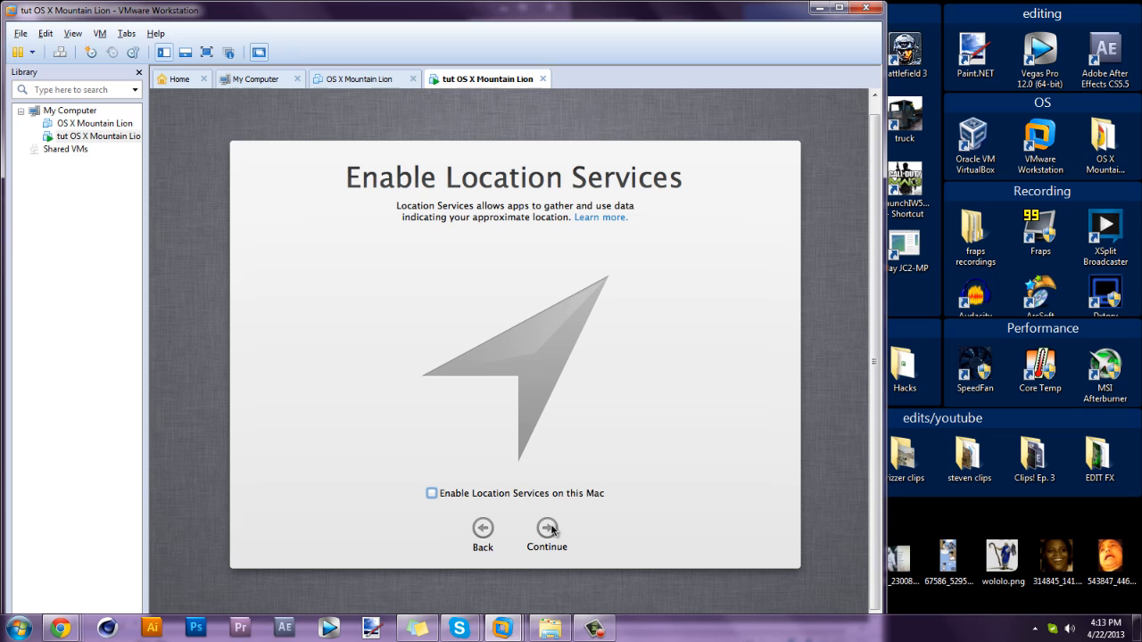
Decline Location Services, skip Apple ID sign-in, and agree to the terms and conditions.
click(546, 539)
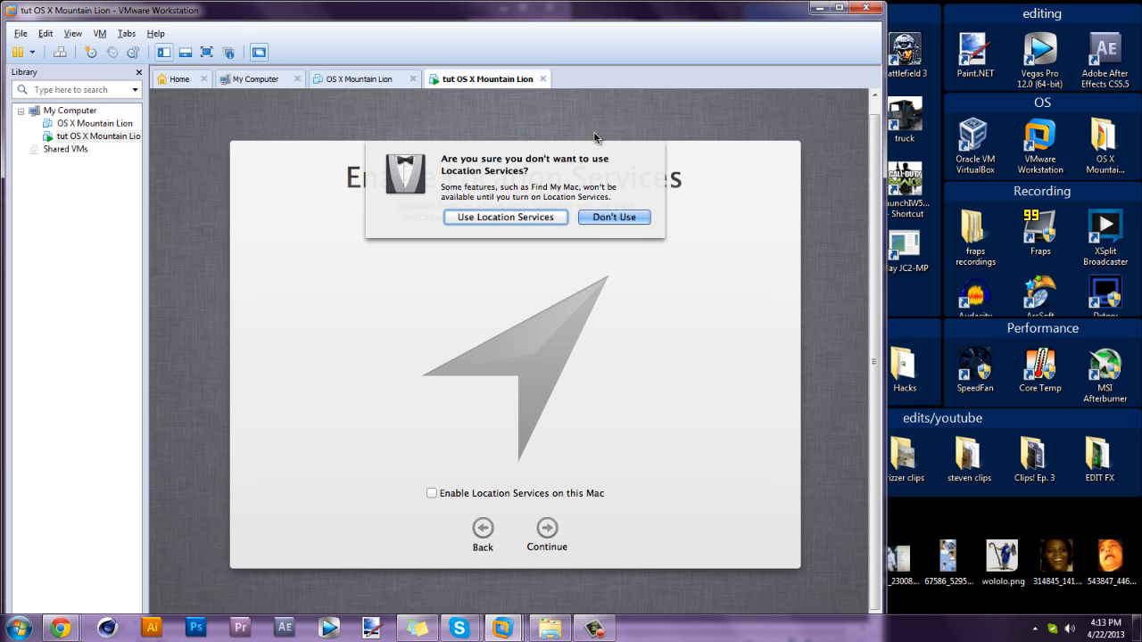
click(630, 220)
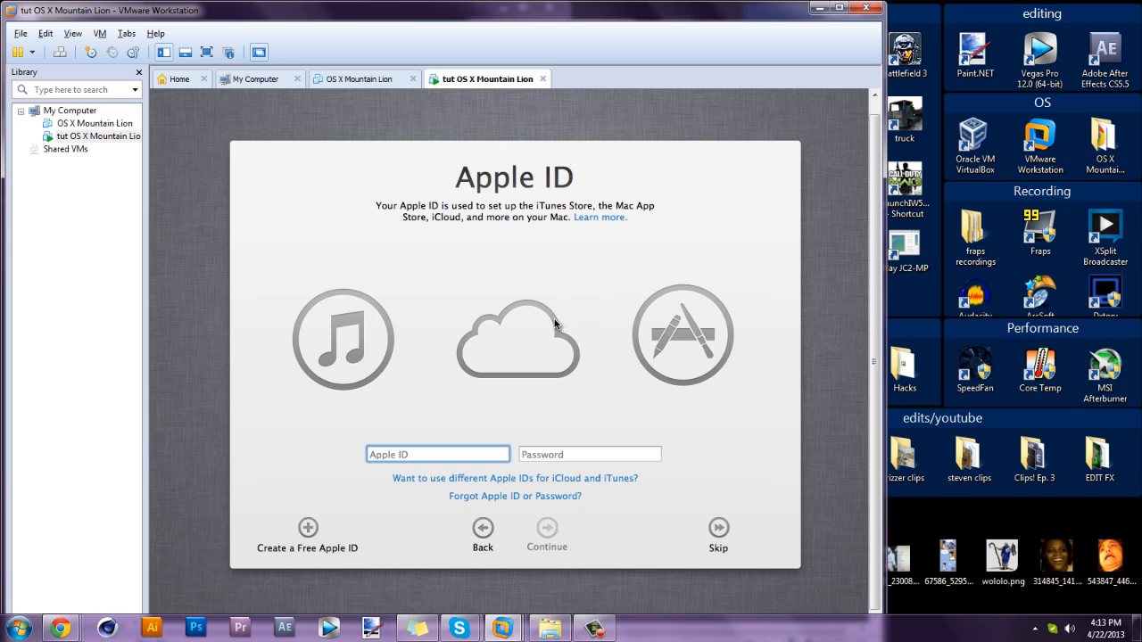
click(719, 532)
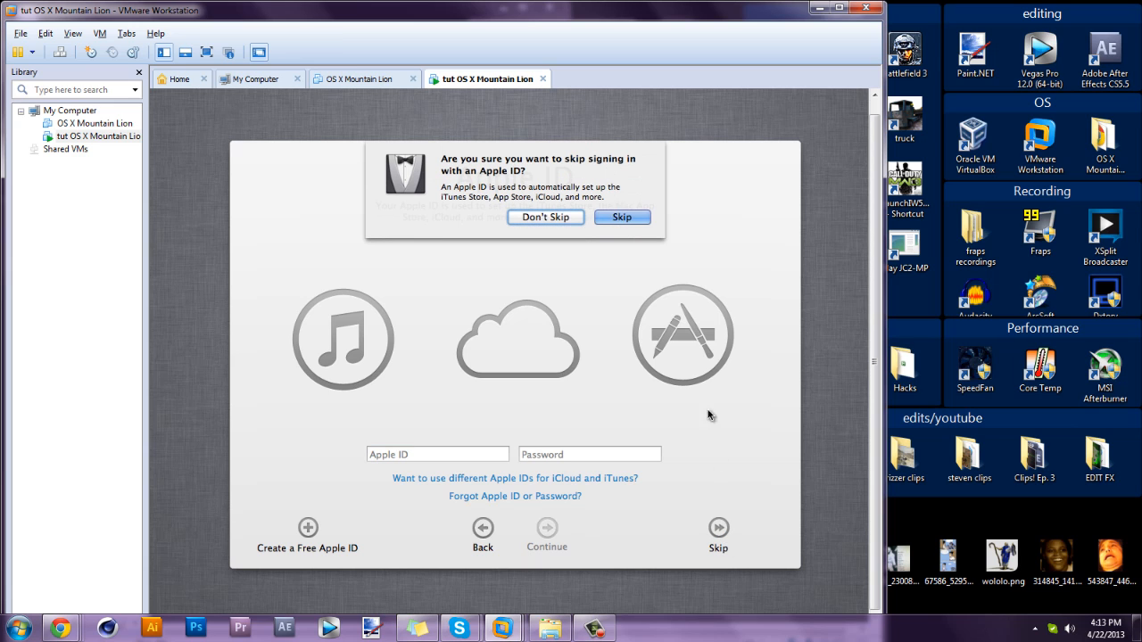
click(621, 220)
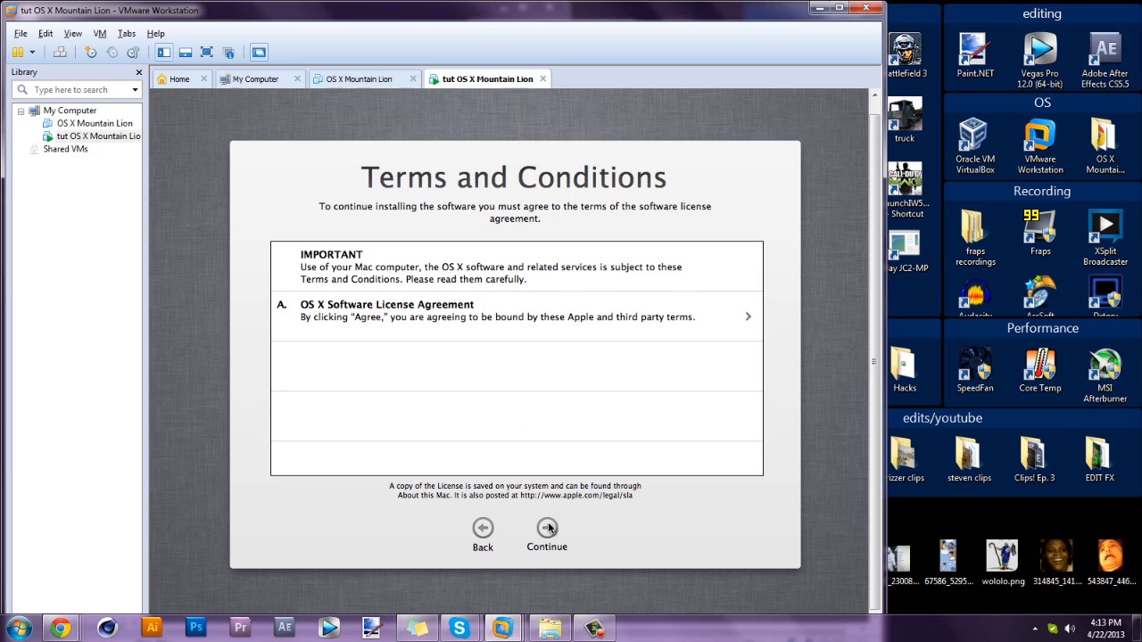
click(547, 529)
click(616, 214)
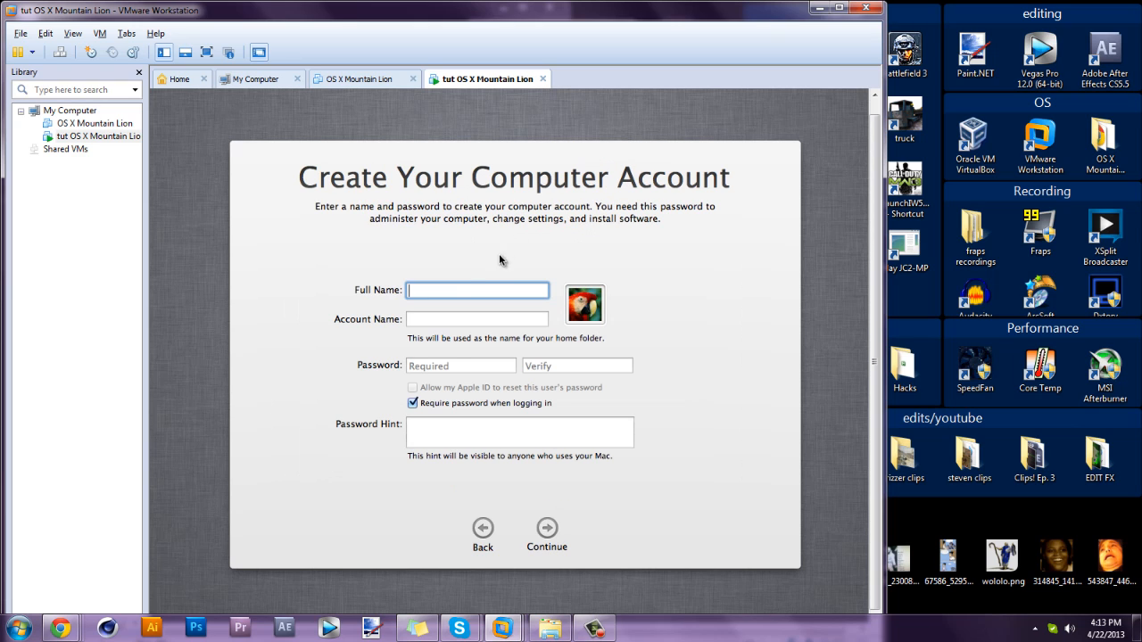
Enter the user's full name, account name, and the account password twice.
text(tut)
key(Tab)
text(wowowo)
key(Tab)
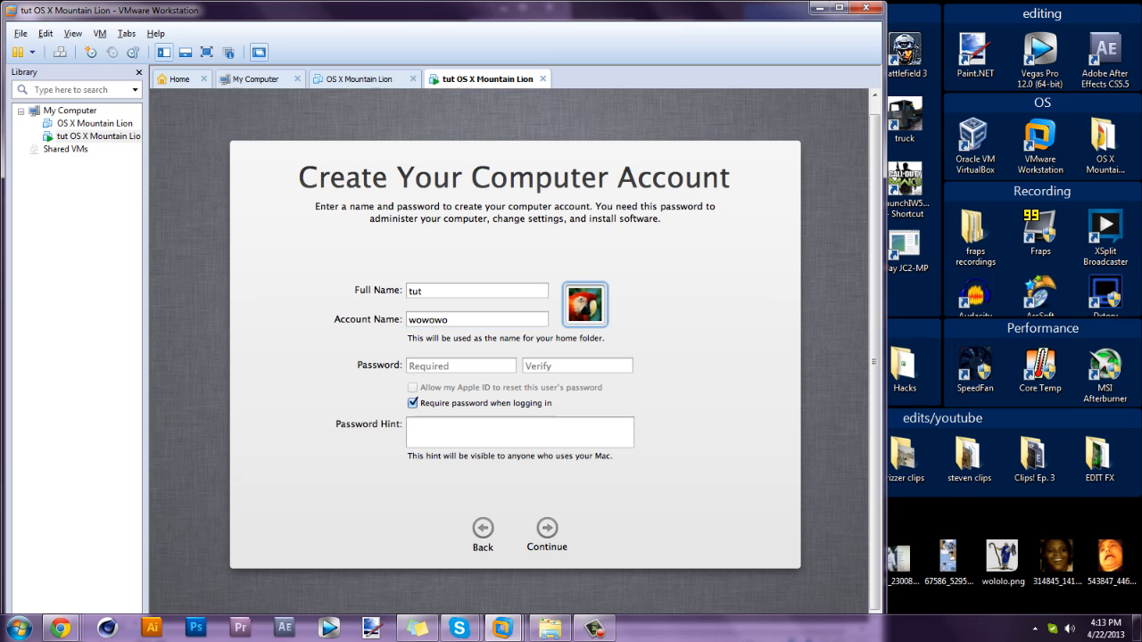
key(Tab)
text(tut)
key(Tab)
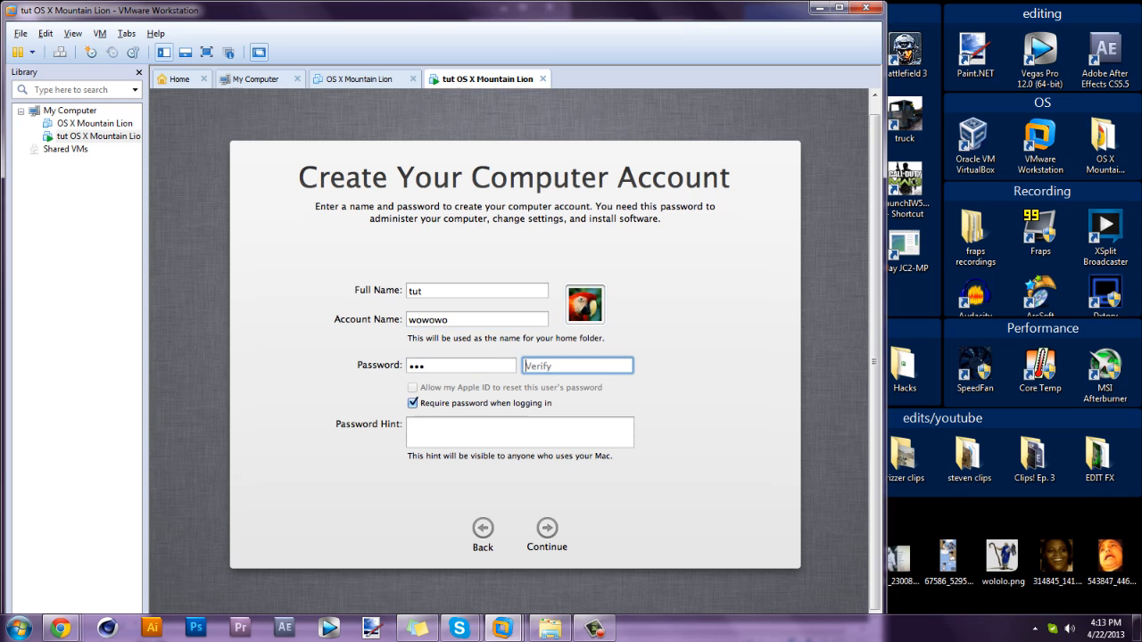
text(tut)
key(Tab)
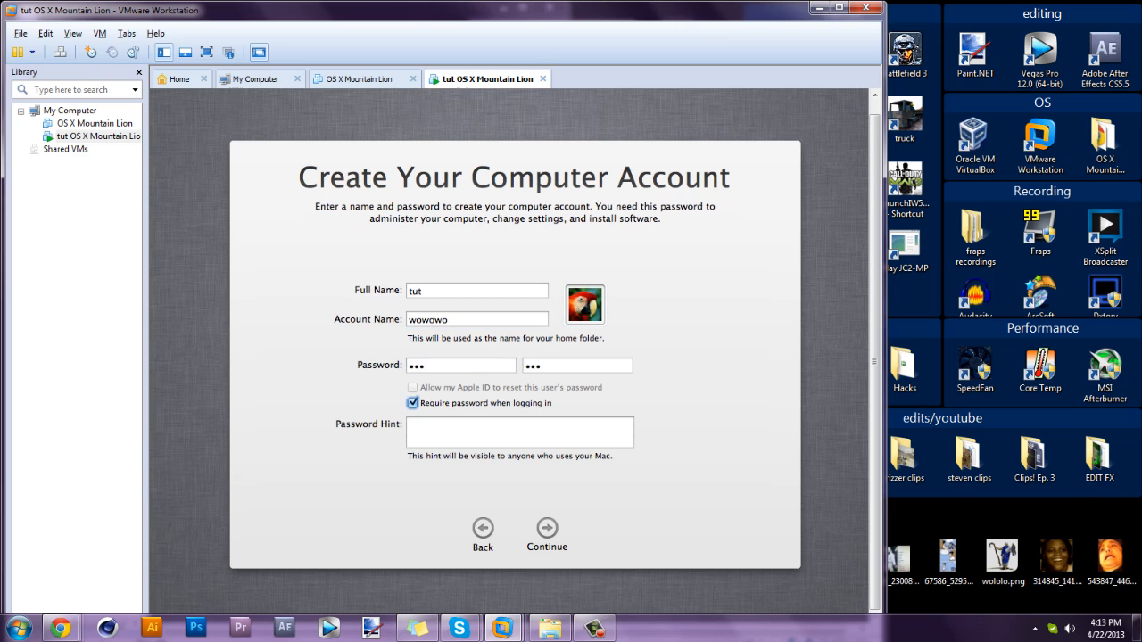
Turn off 'Require password when logging in', enter a password hint, and create the account.
click(413, 403)
click(438, 434)
text(wewe)
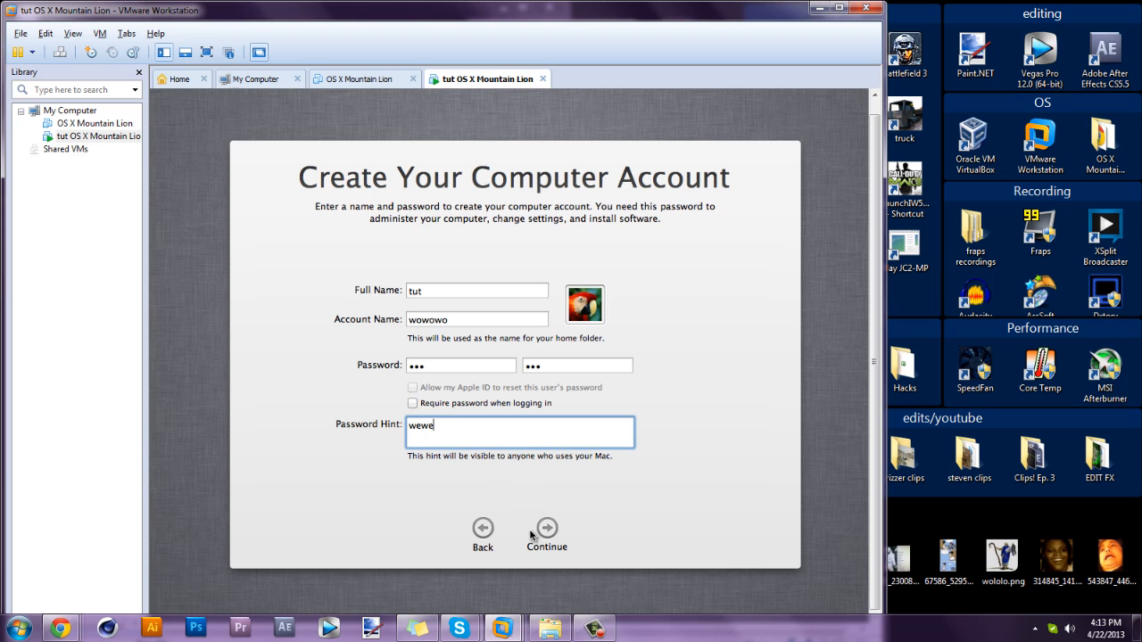
click(552, 529)
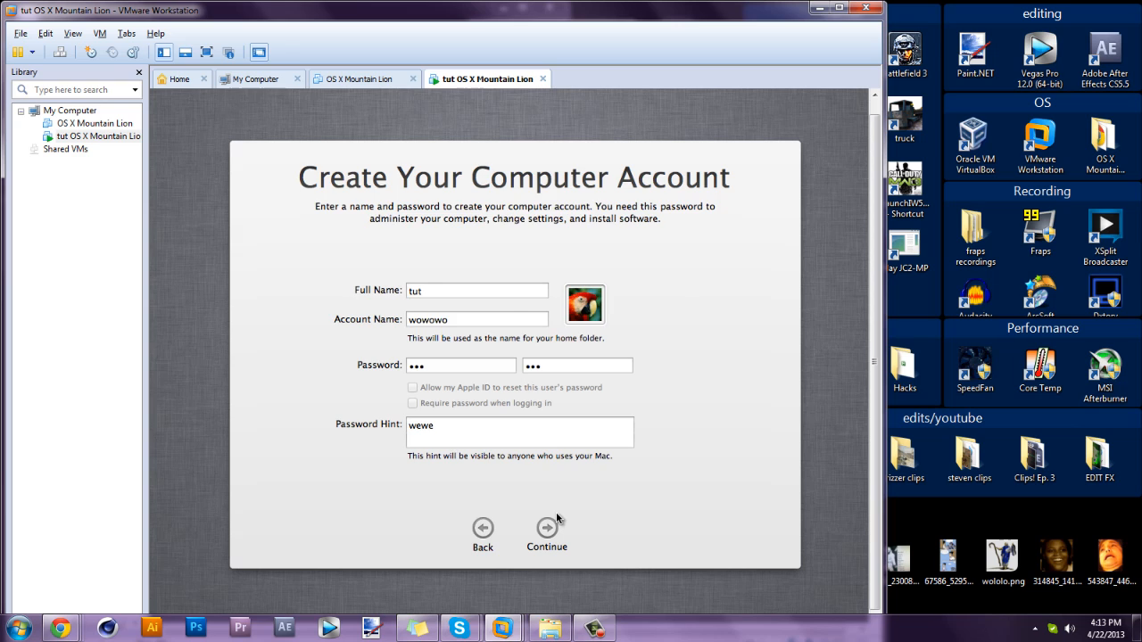
click(556, 512)
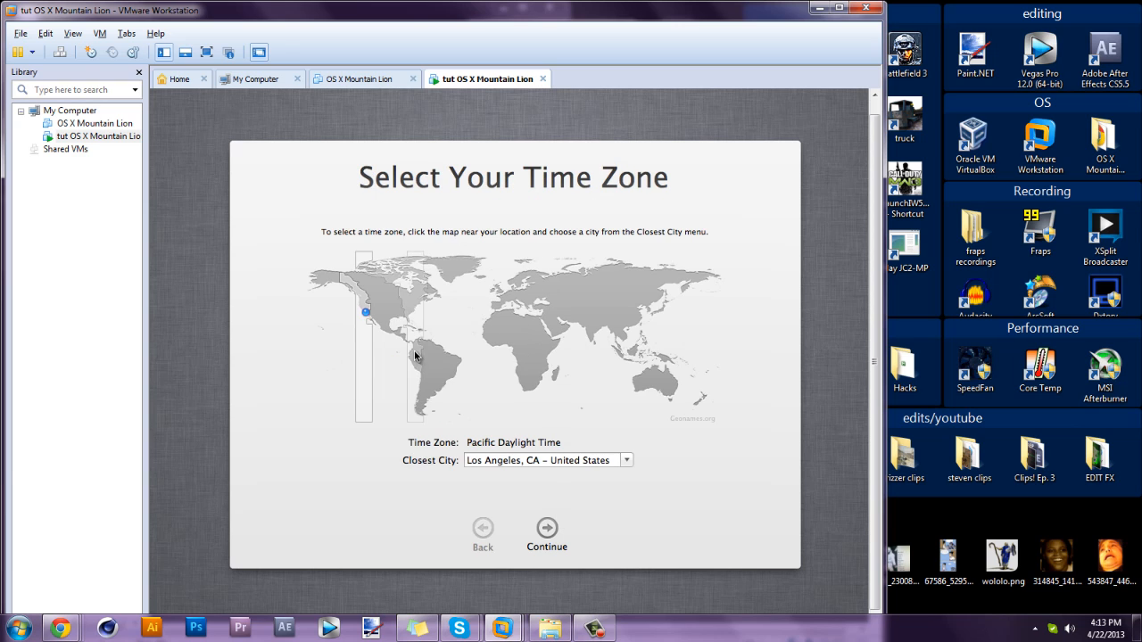
Pick the eastern US on the time zone map and browse the Closest City list.
click(368, 315)
click(426, 304)
click(429, 301)
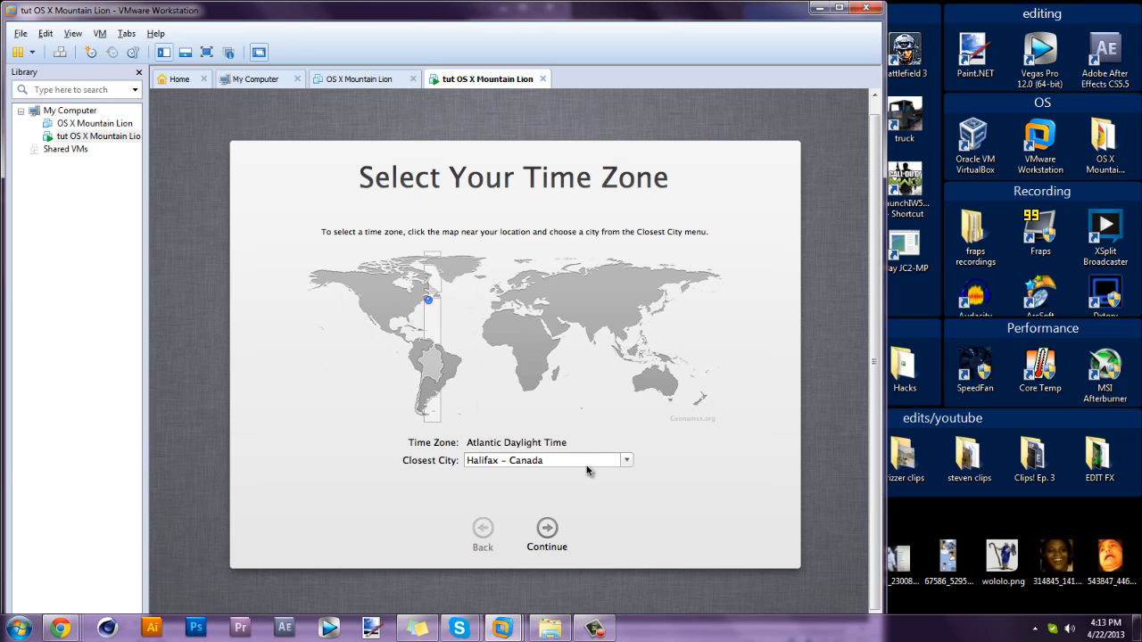
click(628, 460)
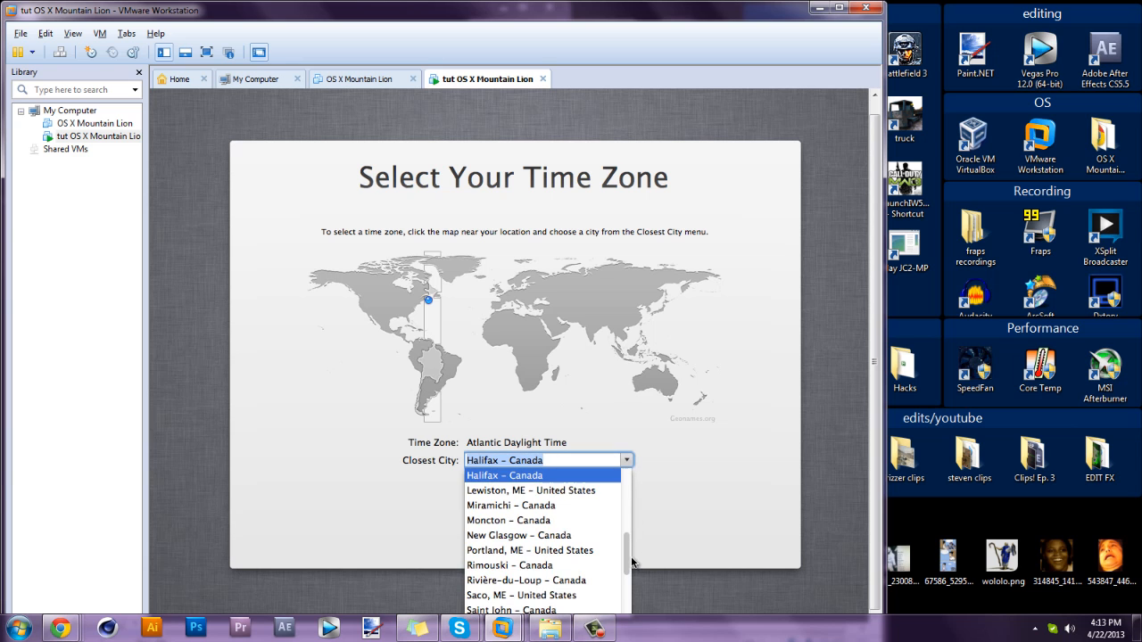
drag(628, 555, 621, 503)
scroll(525, 489, up, 3)
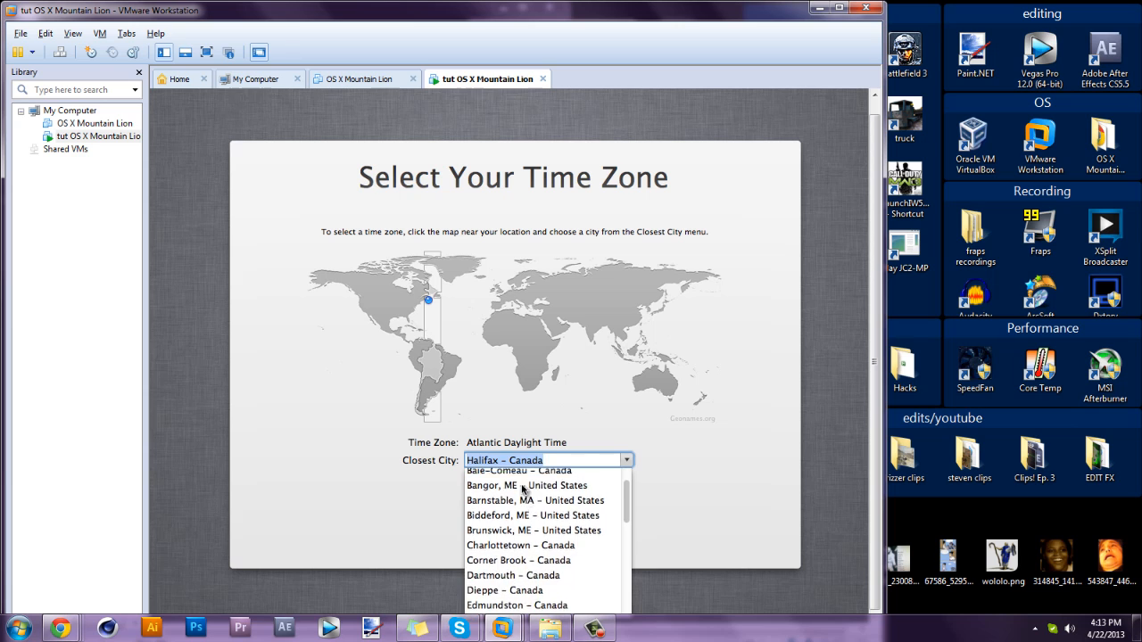
scroll(525, 490, up, 2)
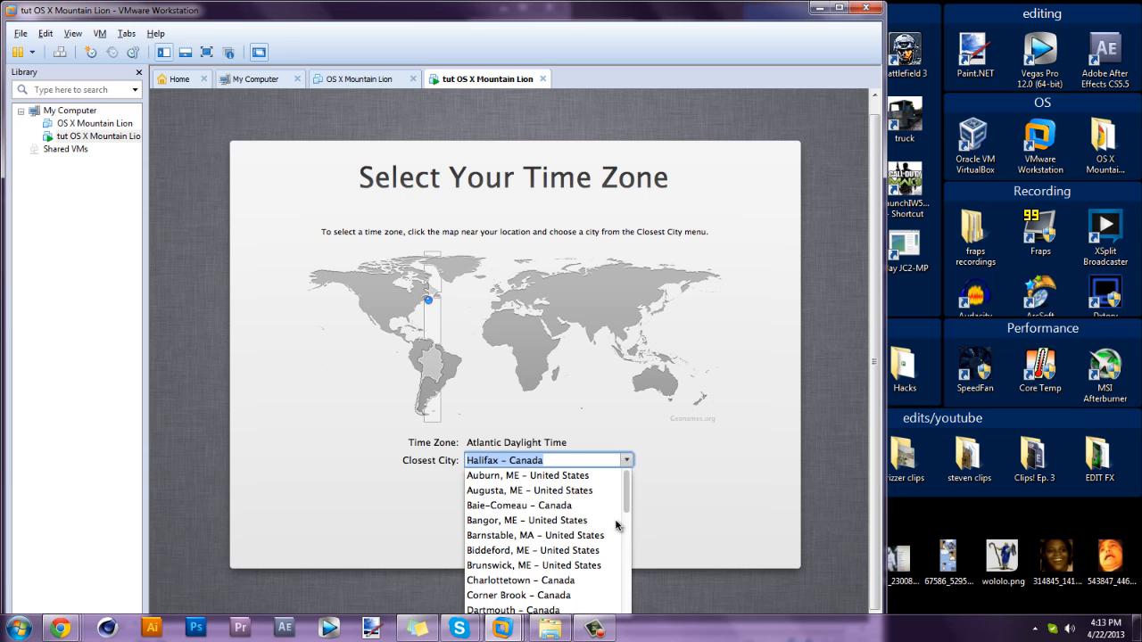
scroll(616, 525, down, 3)
scroll(617, 523, up, 1)
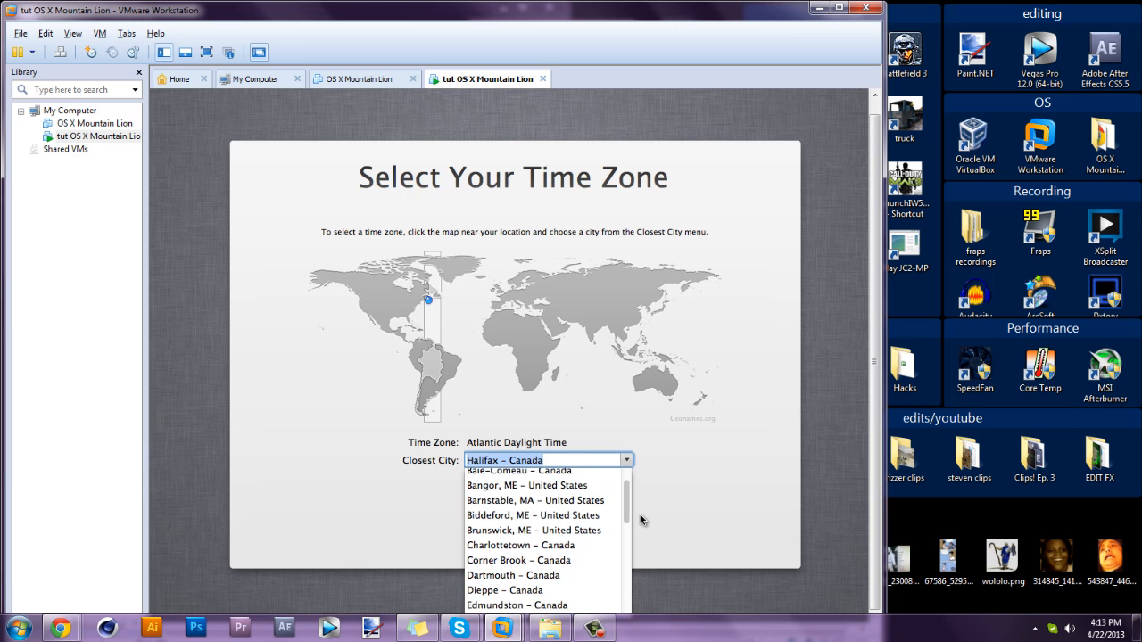
drag(624, 505, 630, 609)
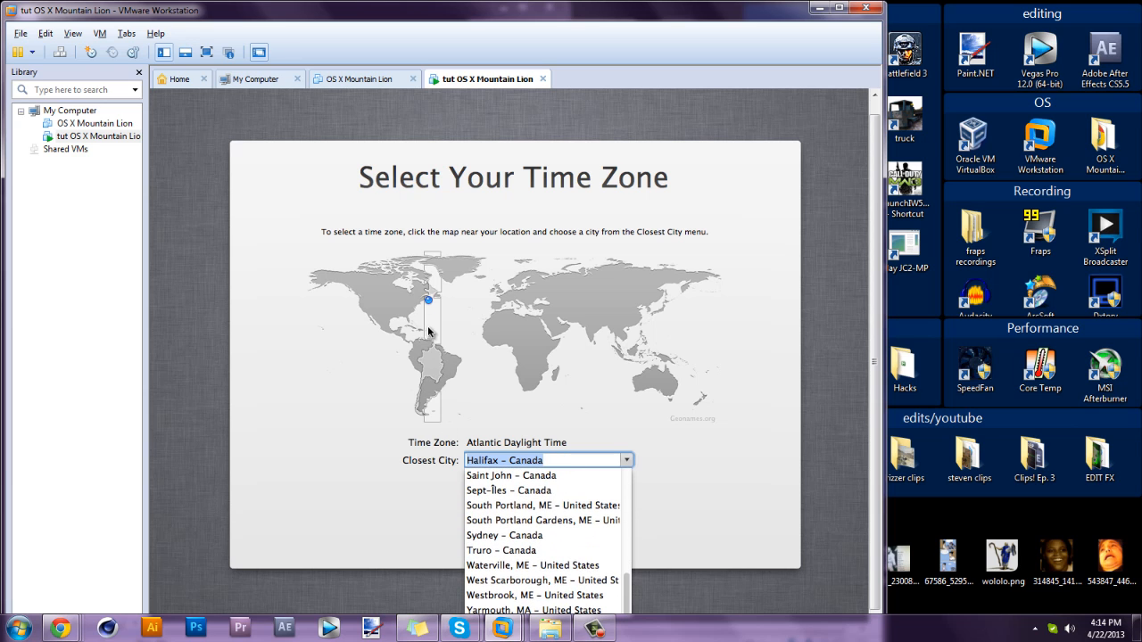
Reselect Eastern time and choose Washington D.C., DC – United States as the closest city.
click(423, 306)
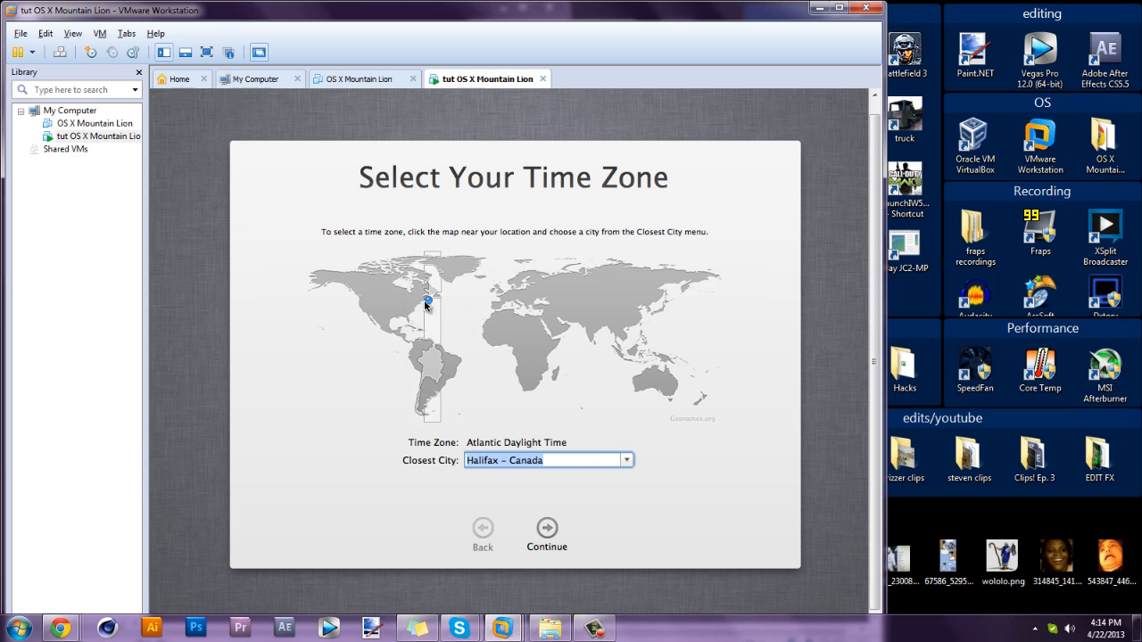
click(429, 309)
click(627, 461)
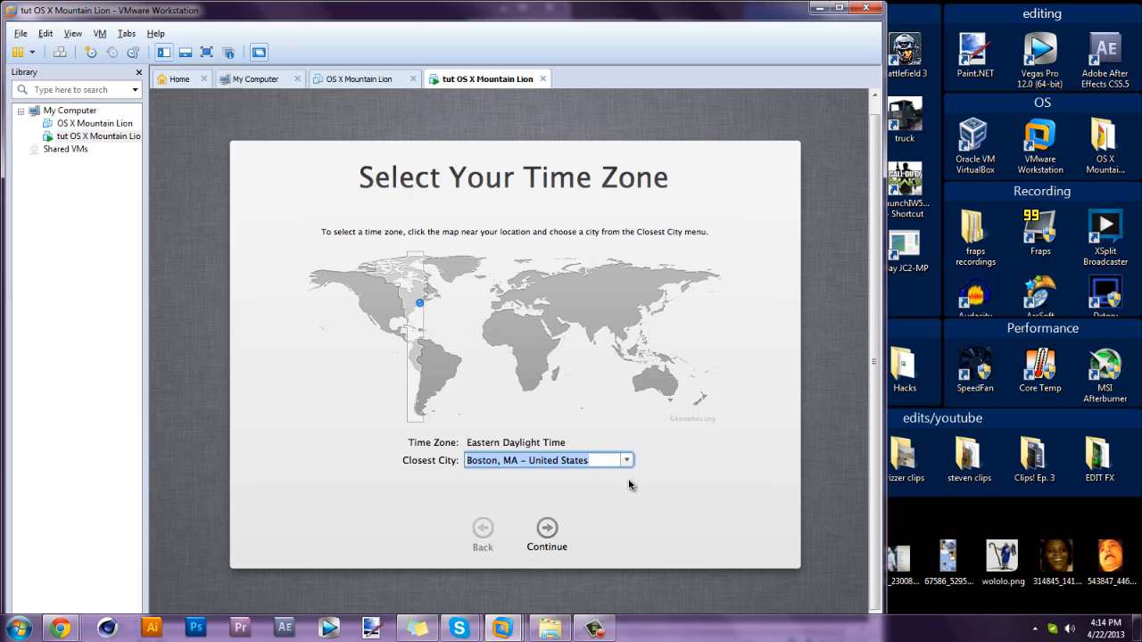
scroll(627, 496, up, 1)
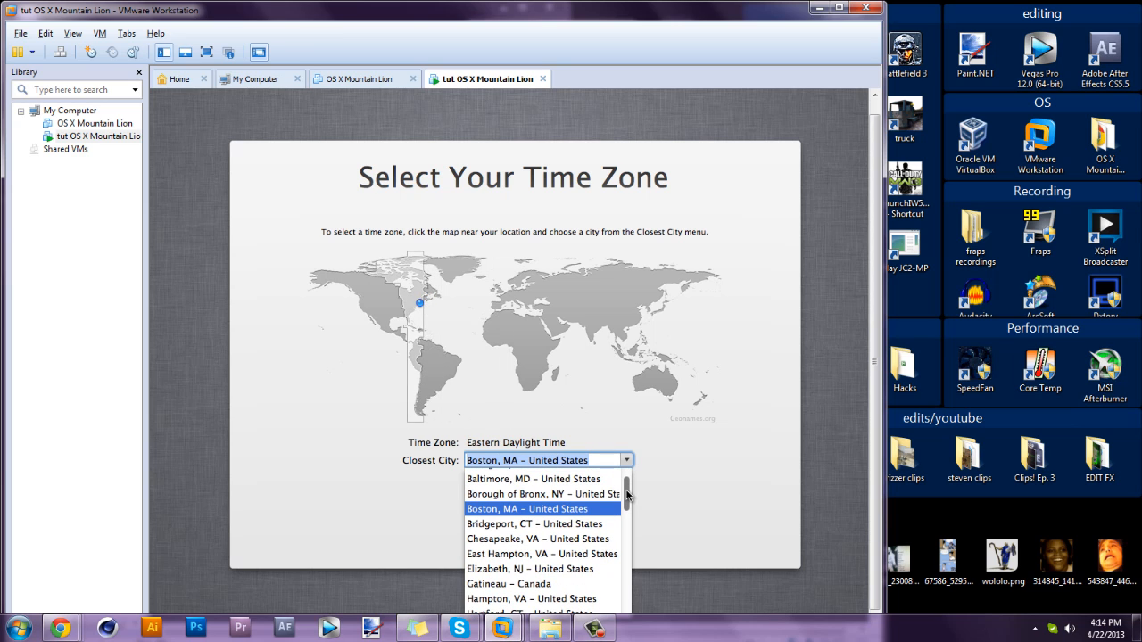
drag(627, 496, 625, 609)
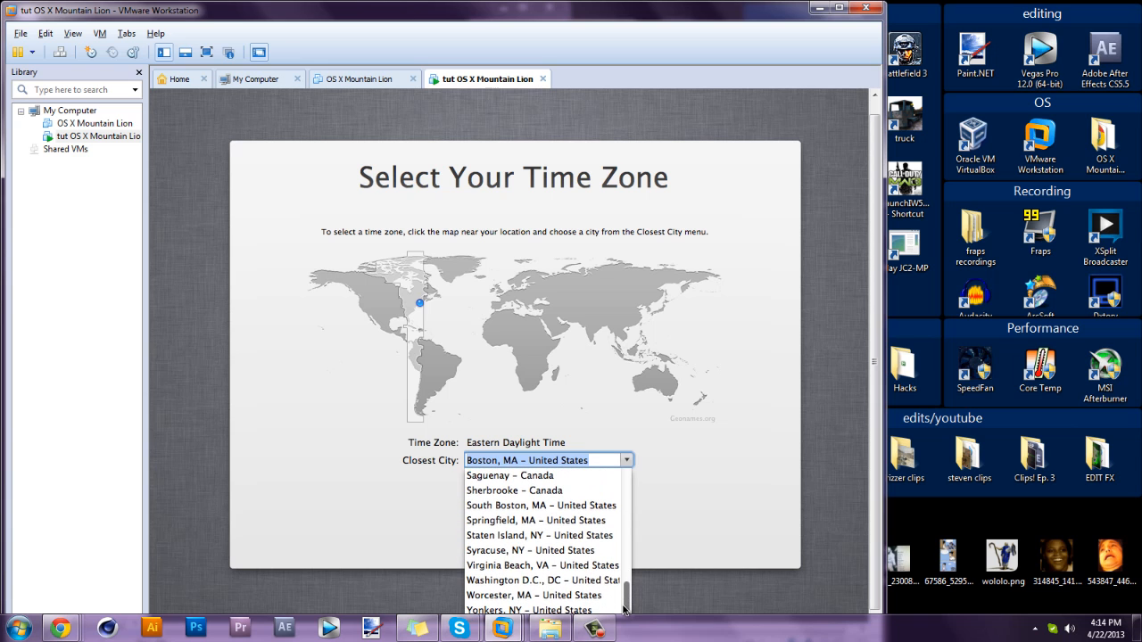
click(562, 580)
Skip Apple registration and choose 'Start using your Mac' to reach the Mountain Lion desktop.
click(548, 527)
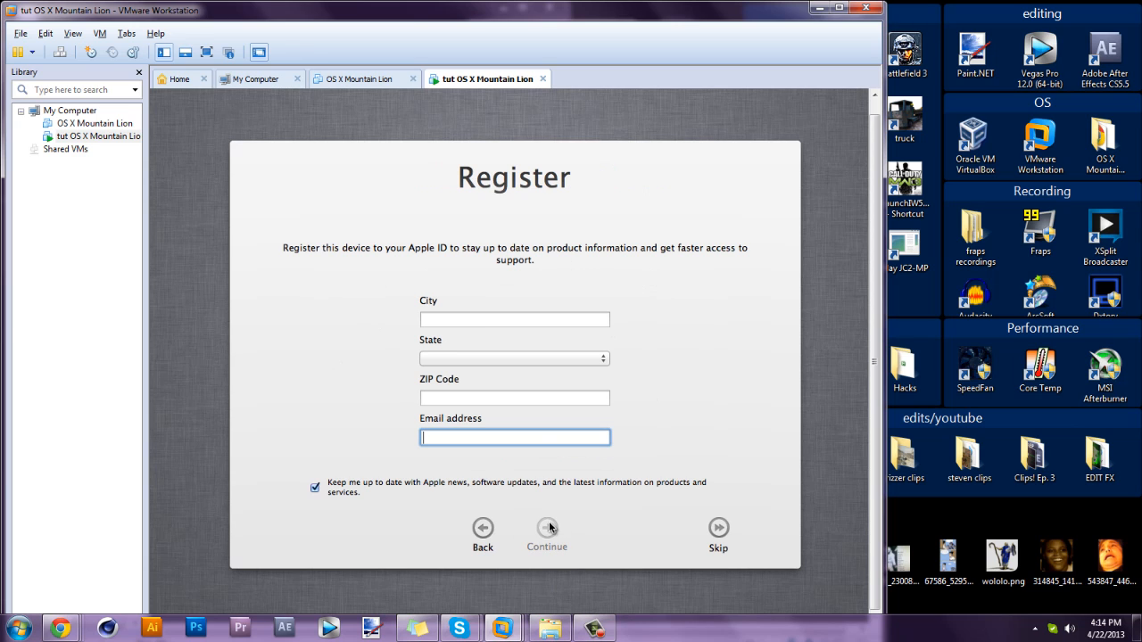
click(483, 319)
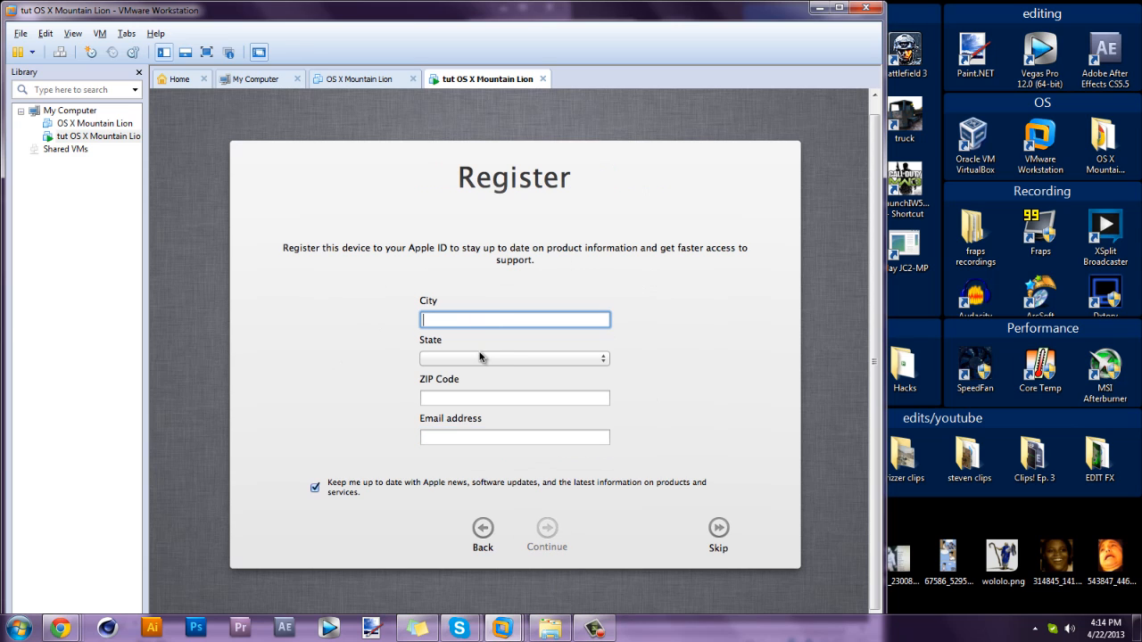
click(727, 532)
click(616, 217)
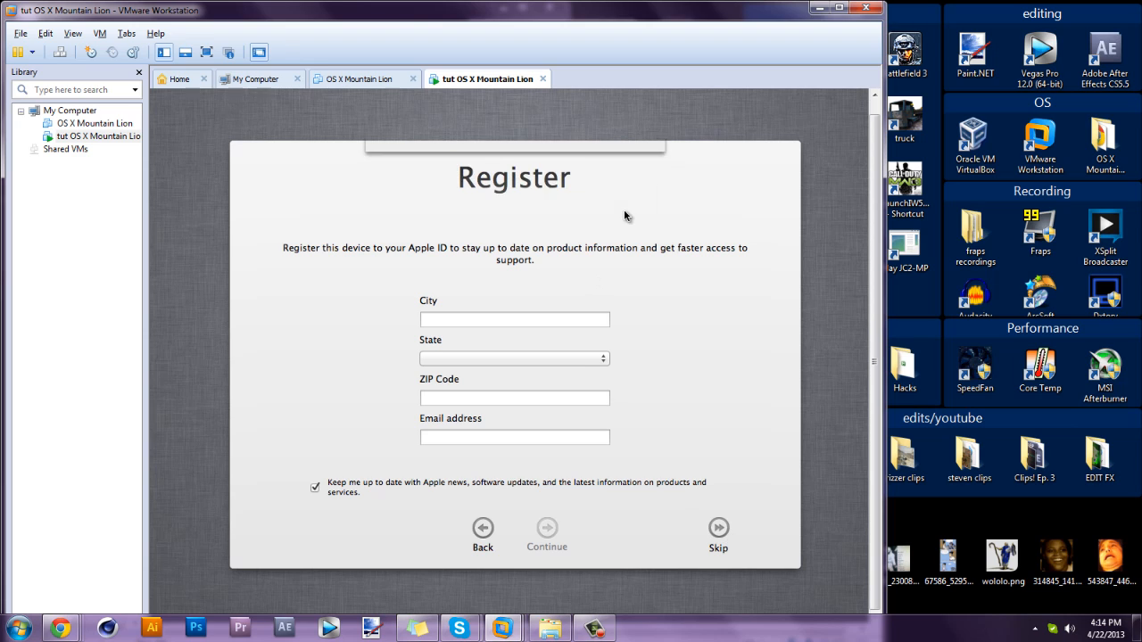
click(512, 532)
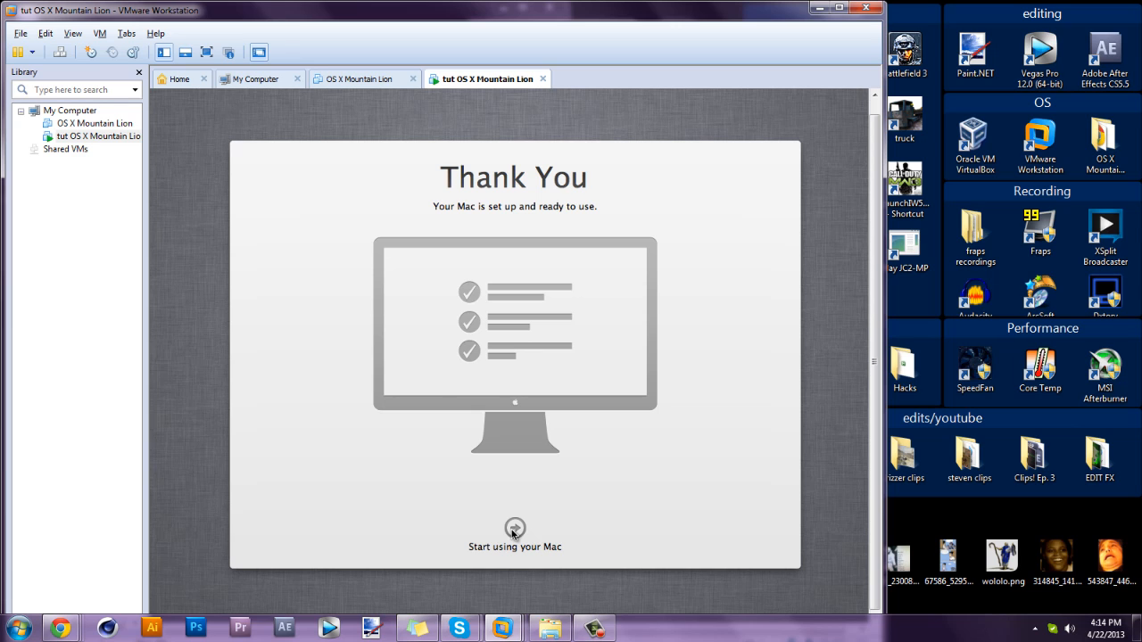
click(514, 530)
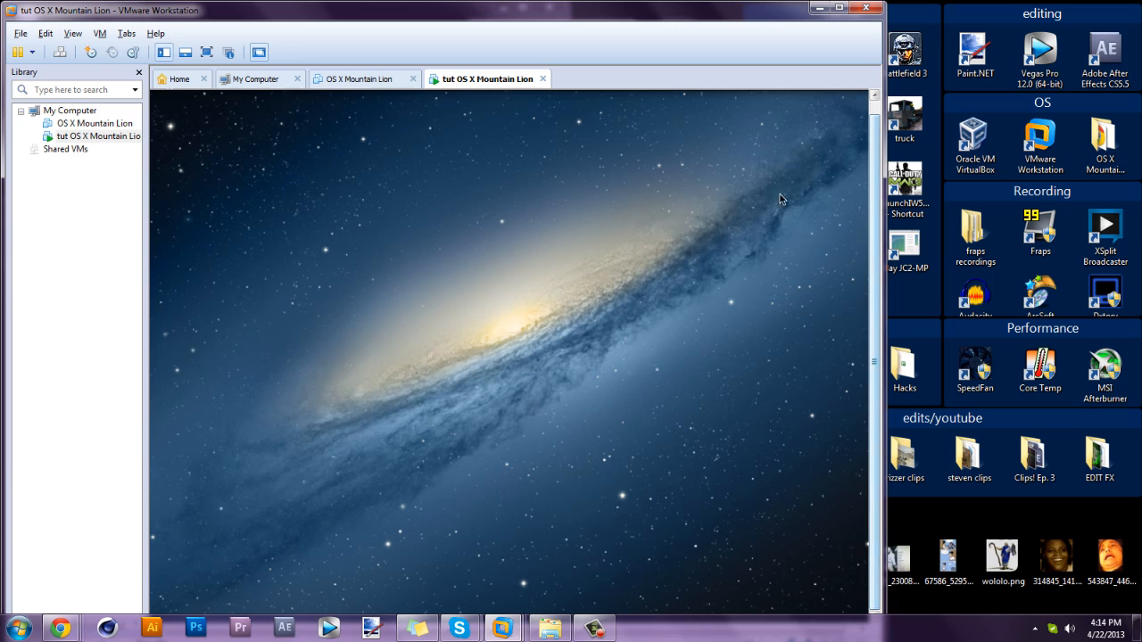
Open System Preferences from the Mac dock to show all preference panes.
right_click(922, 621)
click(738, 507)
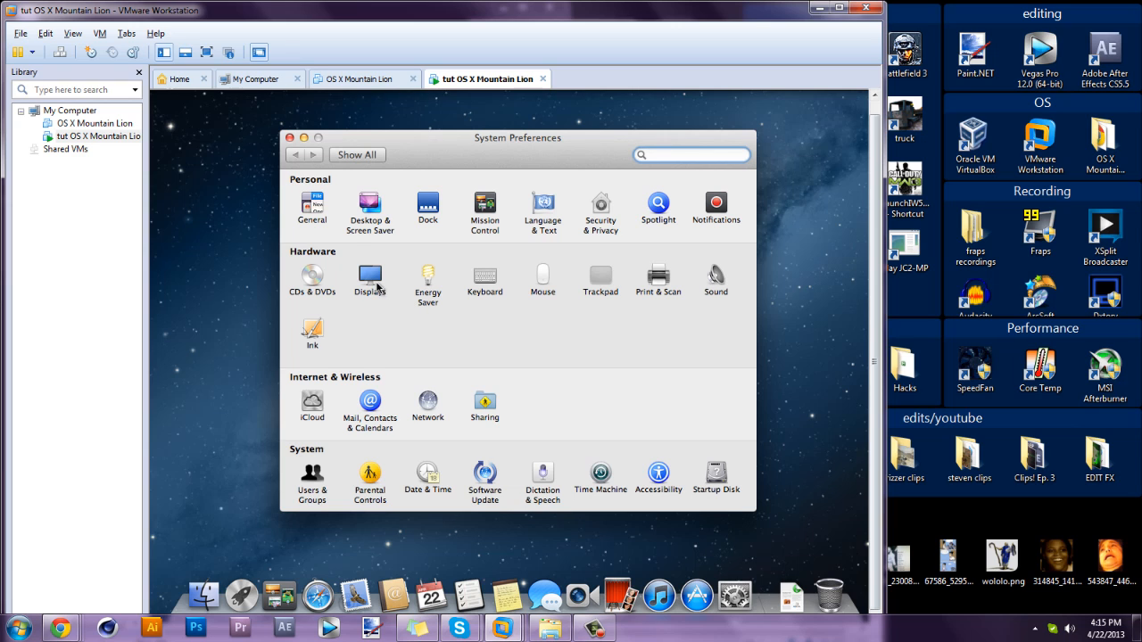
Set the Mac display to Scaled 1152 × 720, close Displays, and return to the tut VM.
click(373, 281)
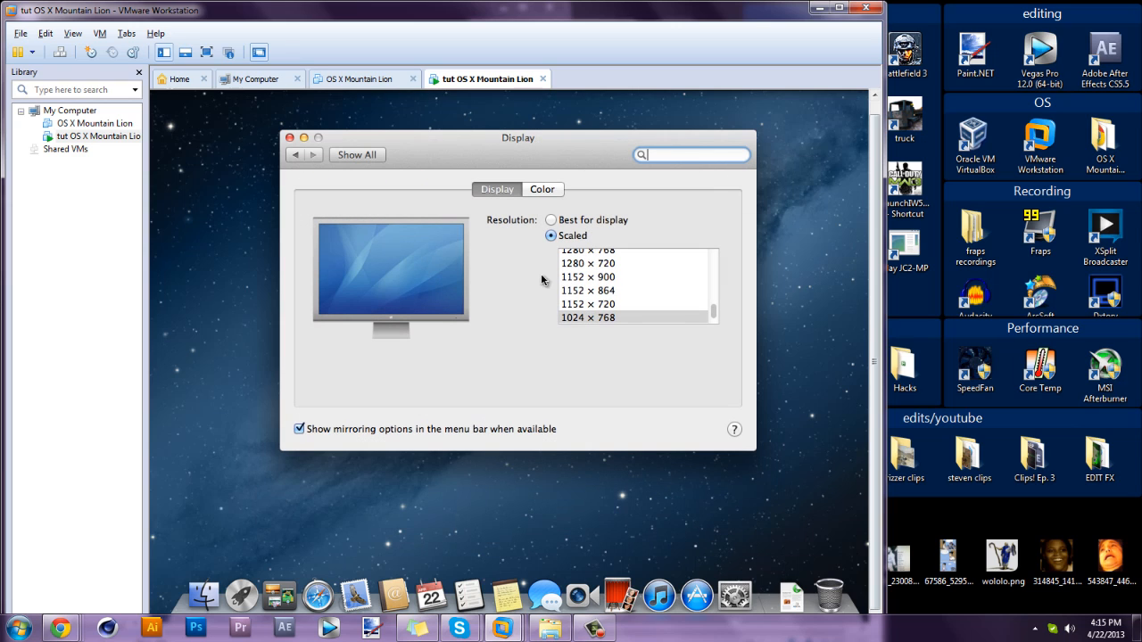
click(633, 304)
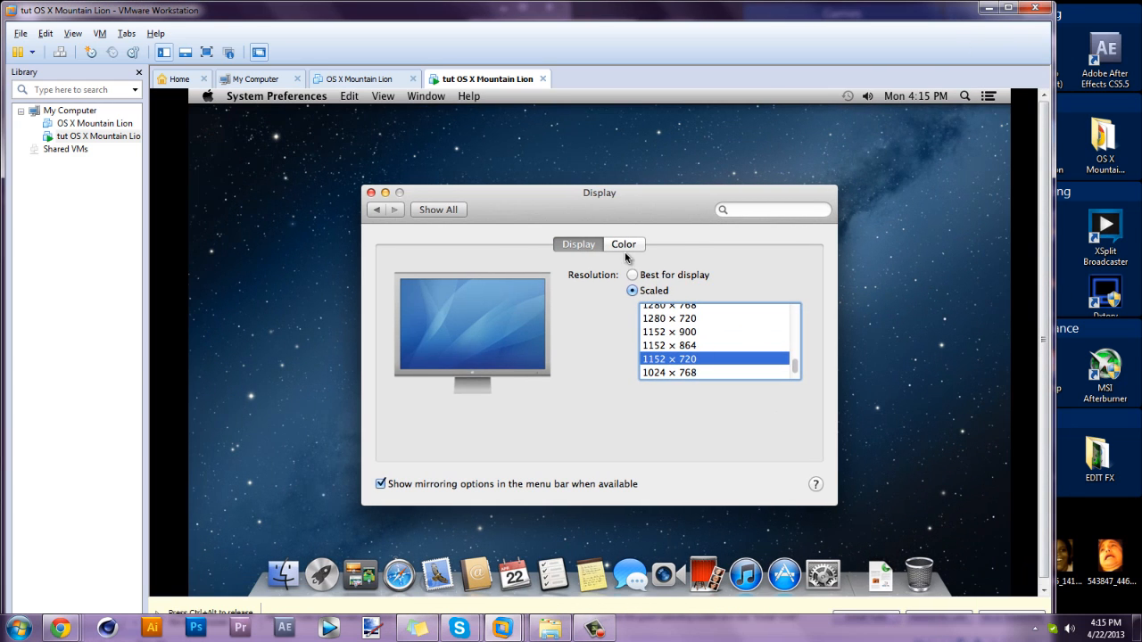
click(370, 192)
drag(377, 199, 943, 576)
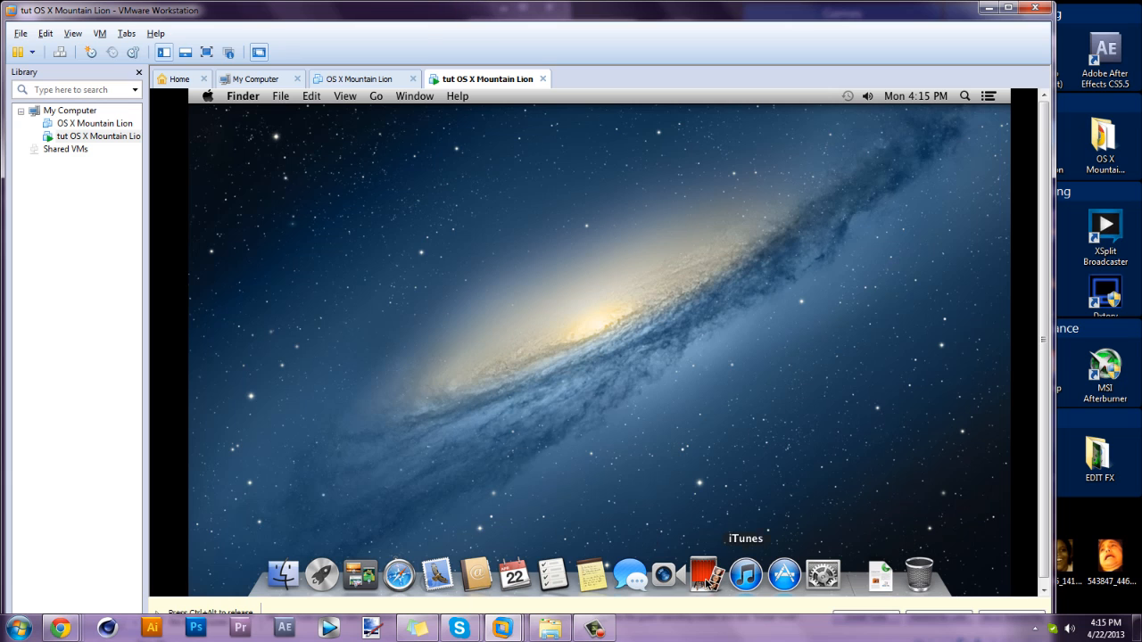
click(352, 78)
click(492, 79)
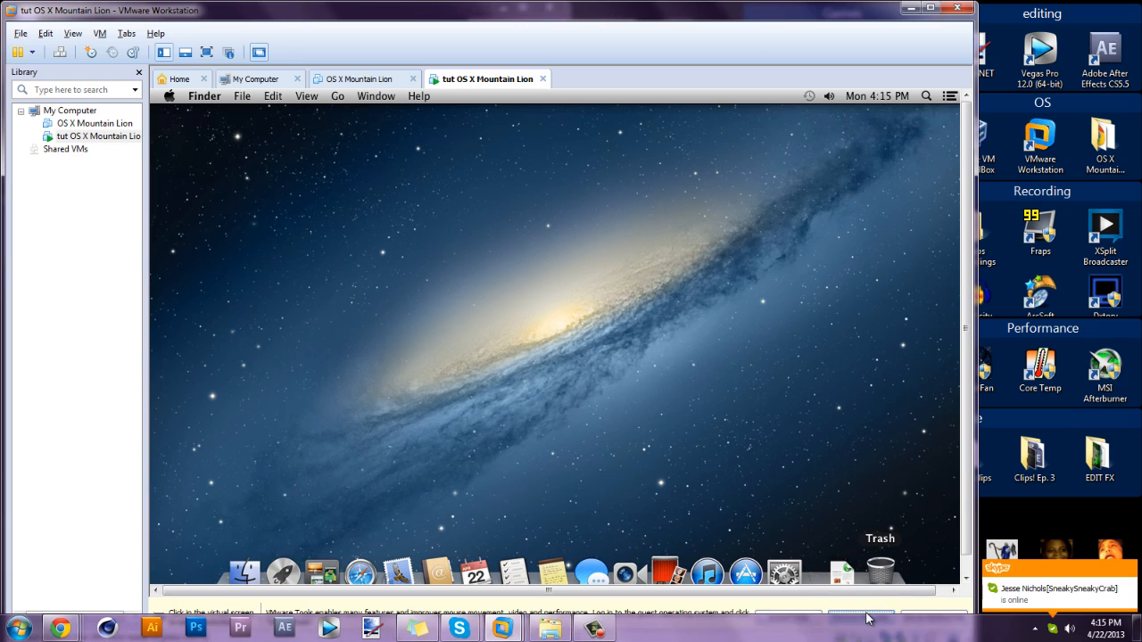
Launch Messages and skip iMessage sign-in with Not Now, then confirm Skip.
click(591, 572)
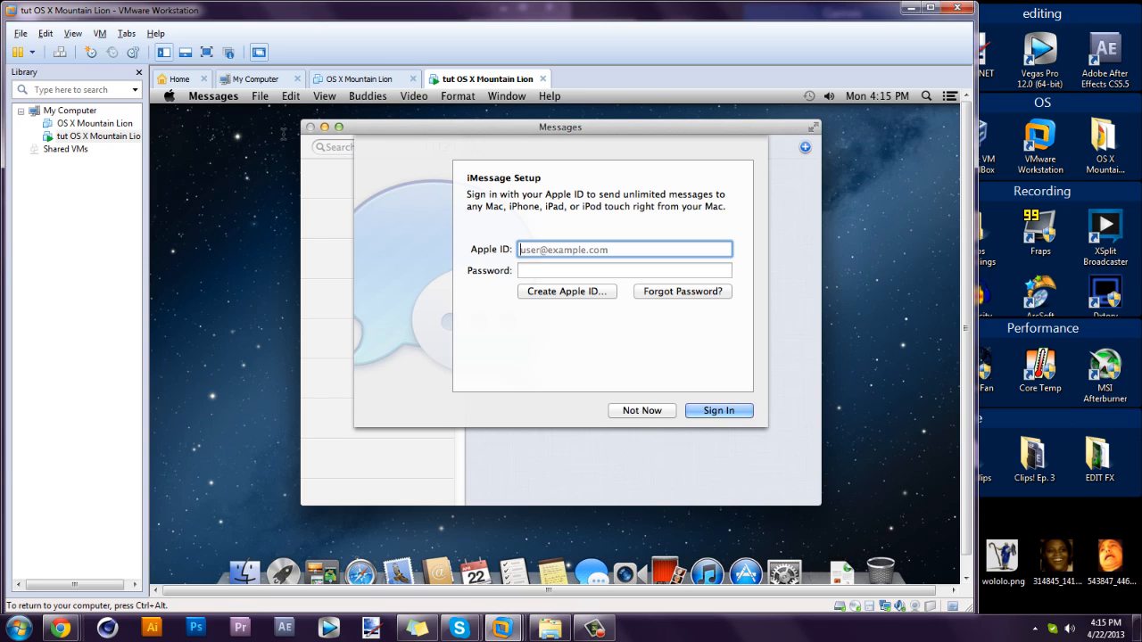
click(652, 410)
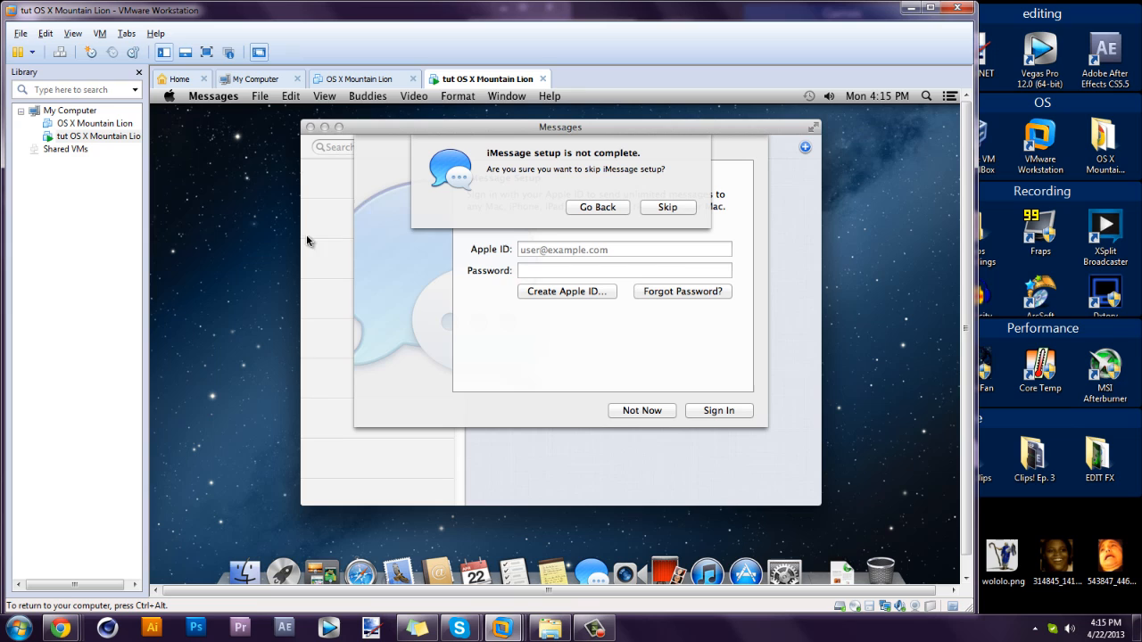
click(665, 207)
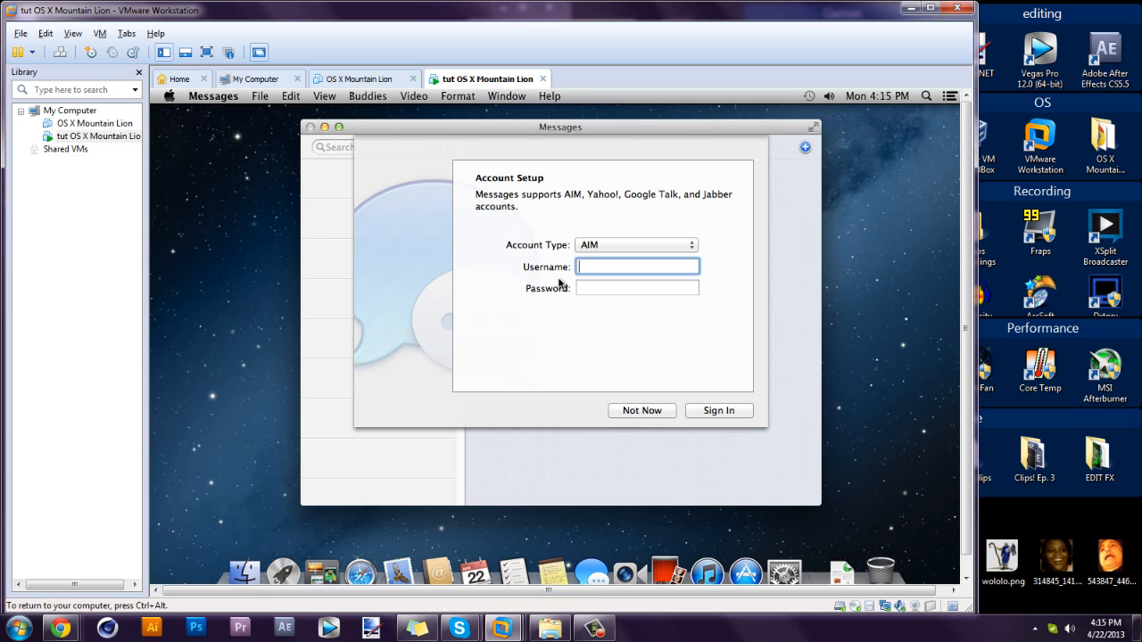